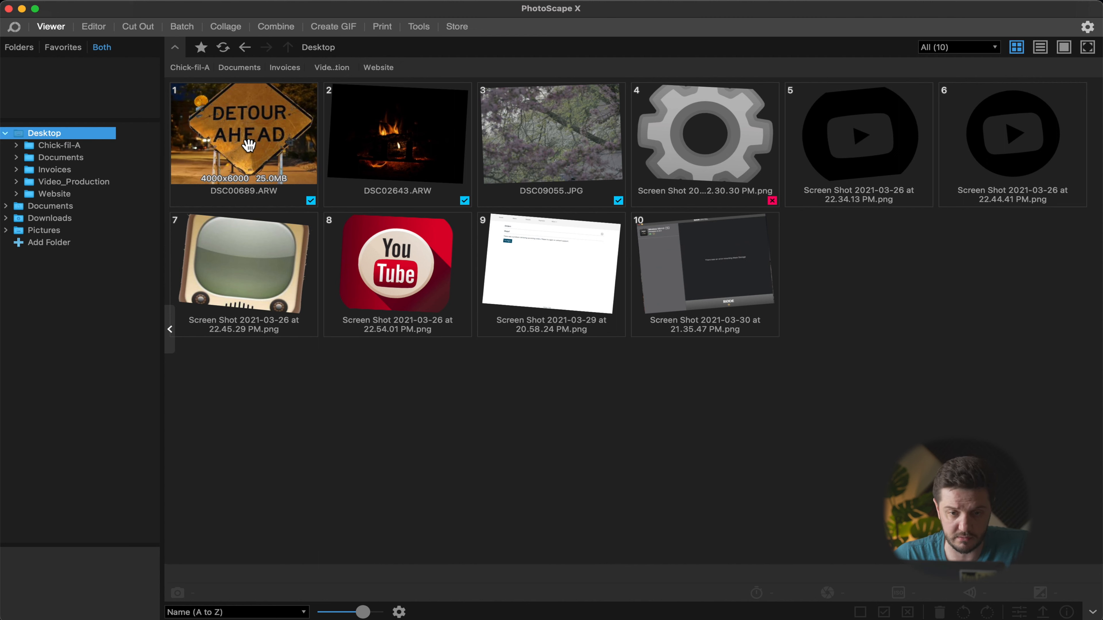
Step: Open the photo DSC00689.ARW in the editor
right_click(240, 141)
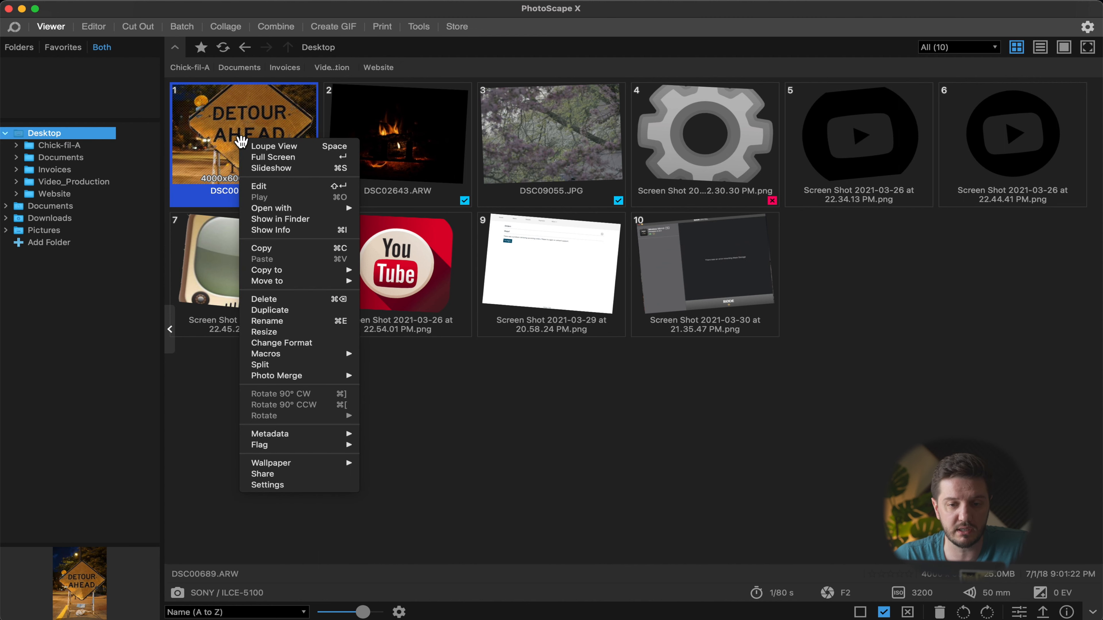
click(286, 191)
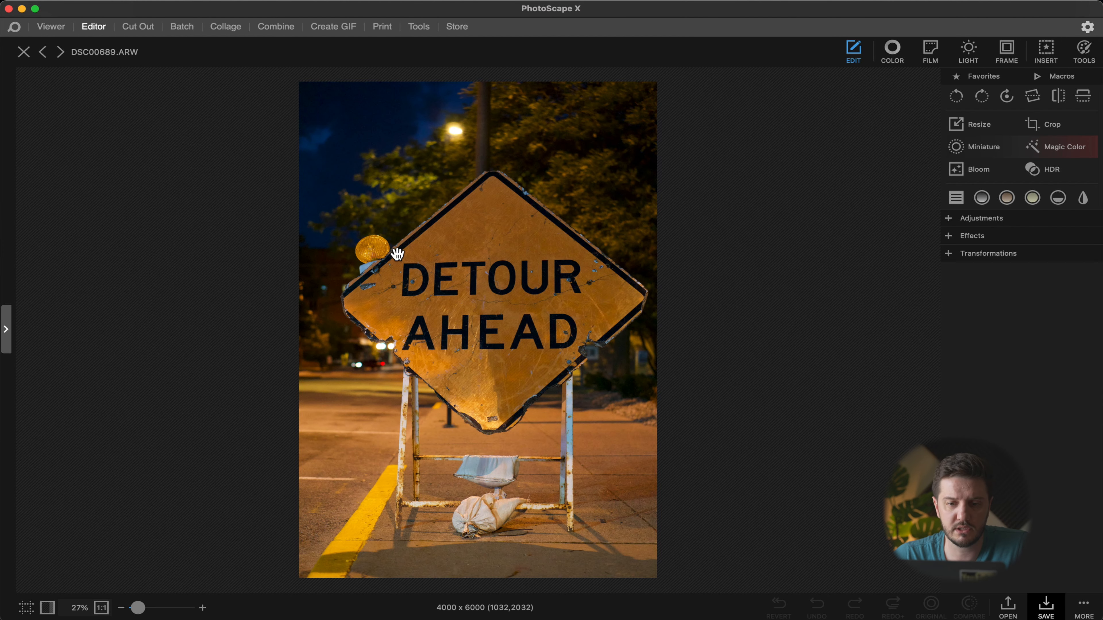
Step: Zoom in and out across the sign to examine the photo's detail and sharpness
scroll(446, 286, up, 5)
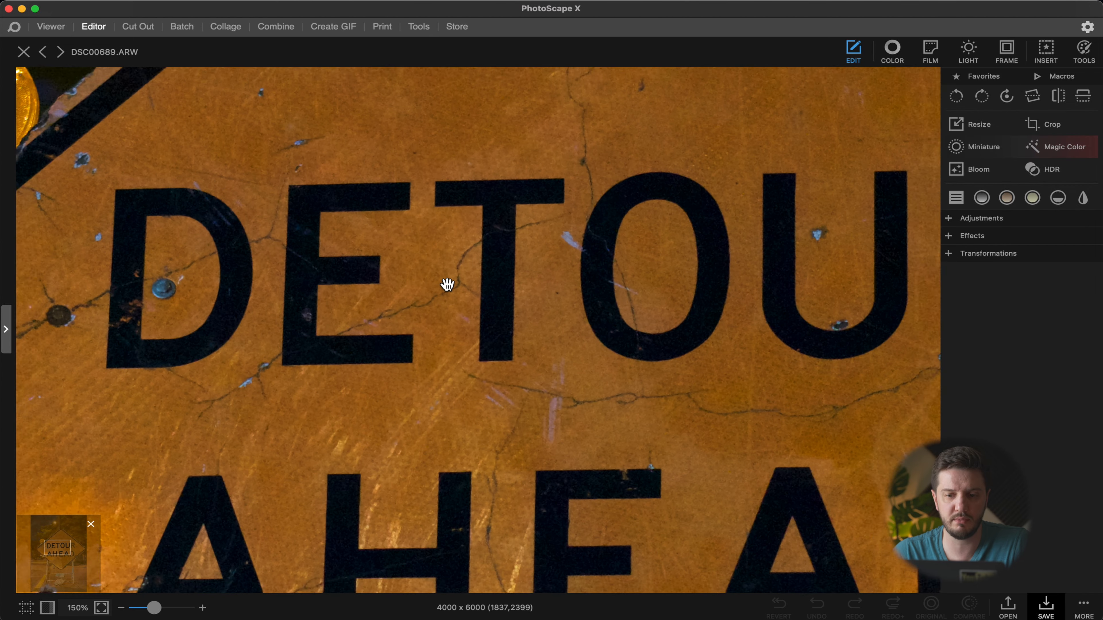
scroll(313, 195, left, 8)
scroll(313, 194, up, 3)
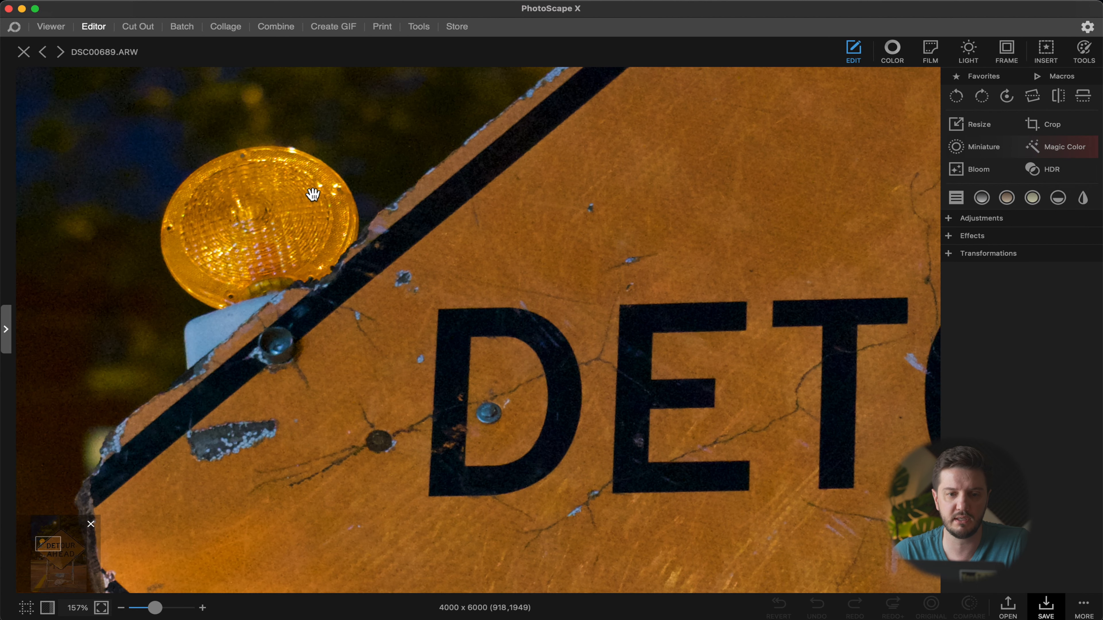
scroll(313, 195, left, 8)
scroll(312, 194, up, 4)
scroll(202, 282, down, 5)
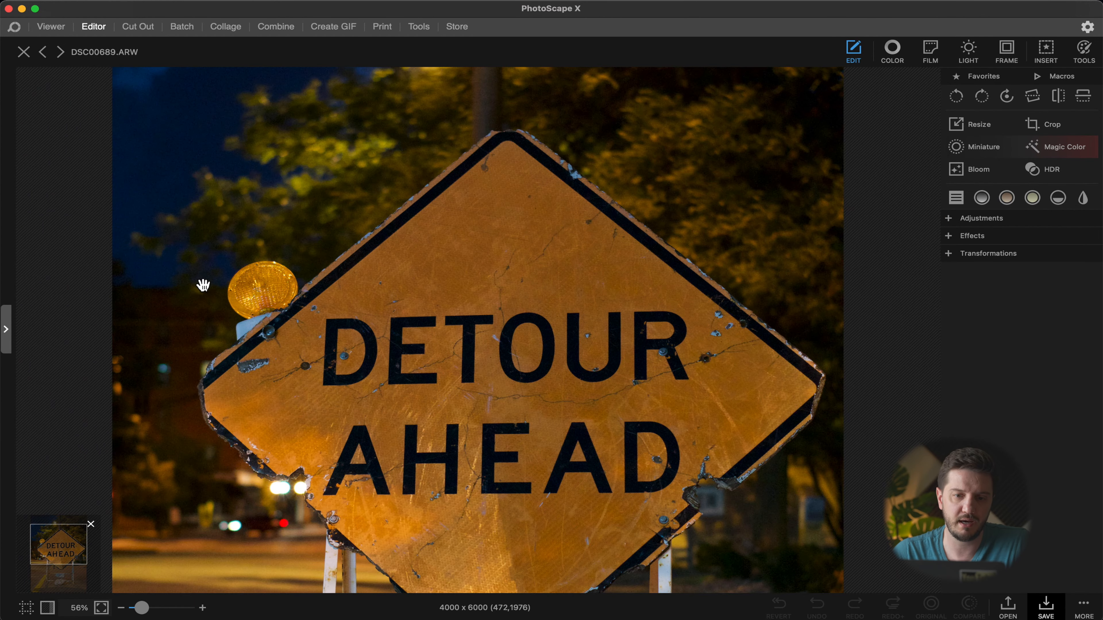
scroll(203, 284, down, 4)
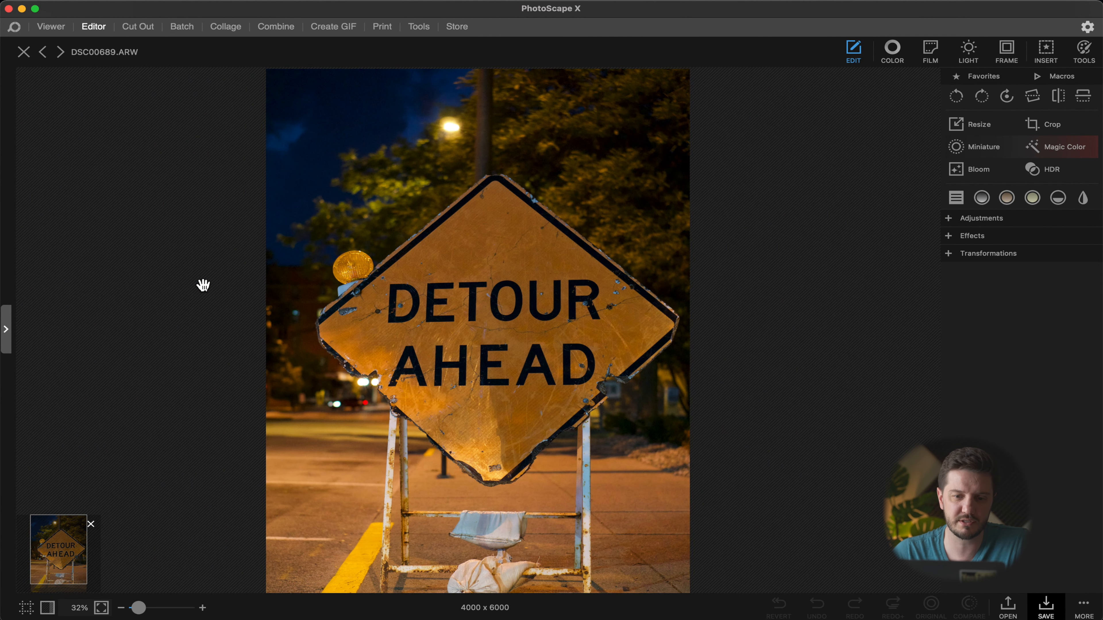
scroll(203, 284, up, 6)
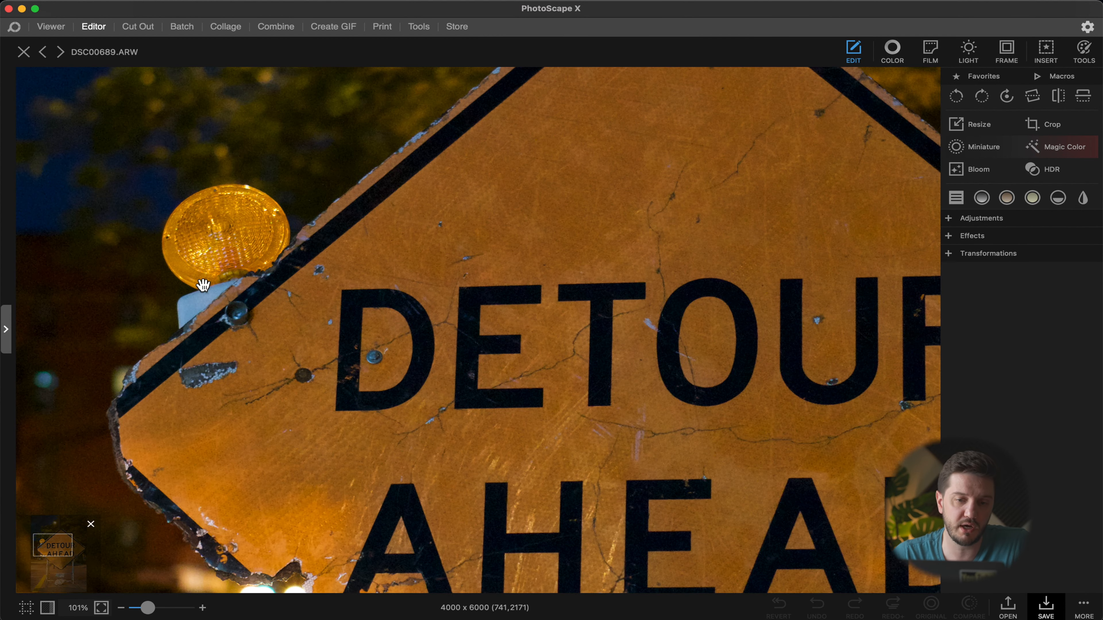
scroll(203, 285, down, 4)
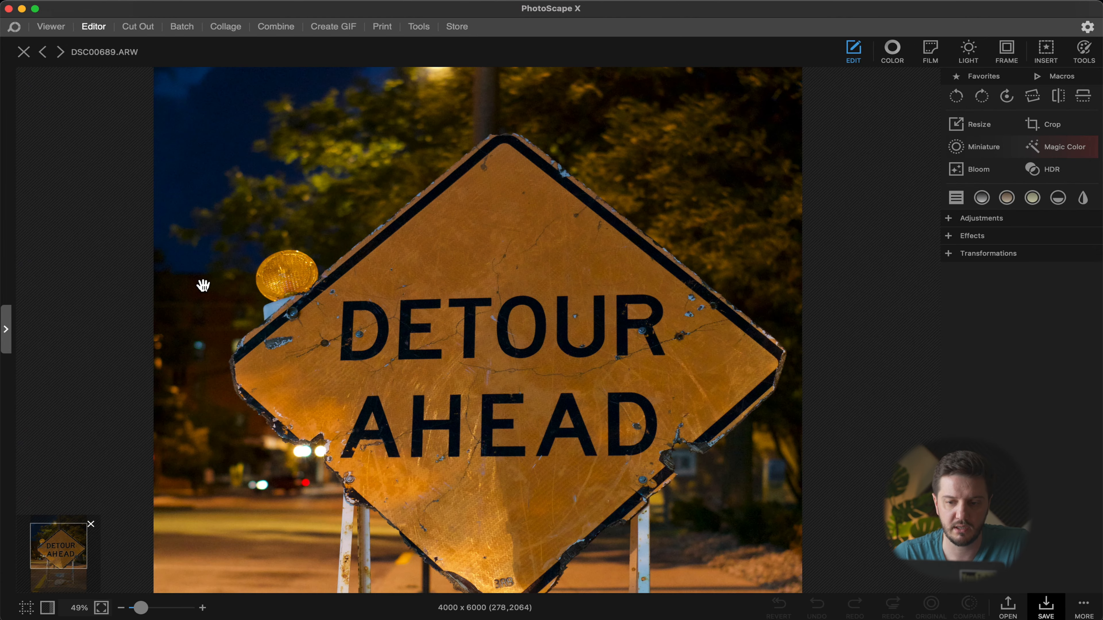
scroll(563, 286, down, 2)
scroll(554, 271, up, 6)
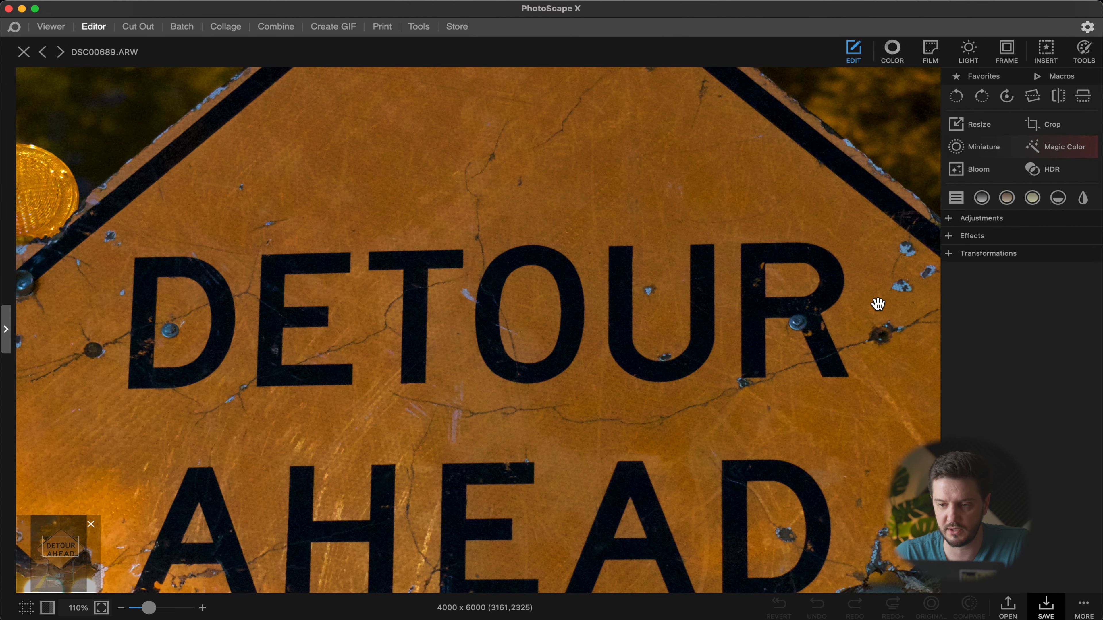
scroll(689, 338, down, 4)
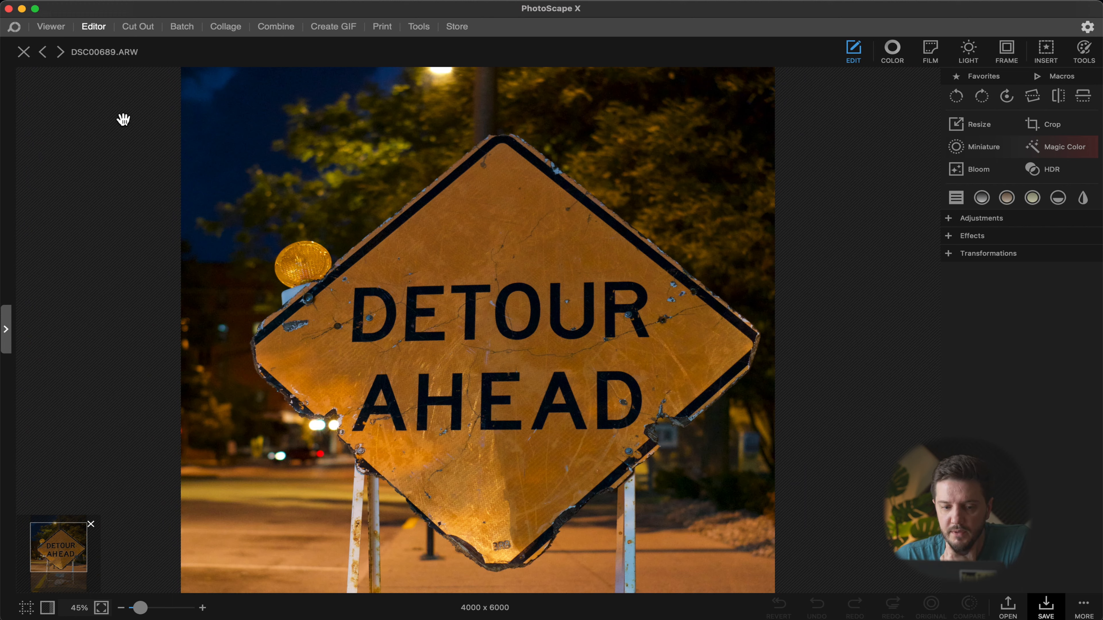
click(9, 333)
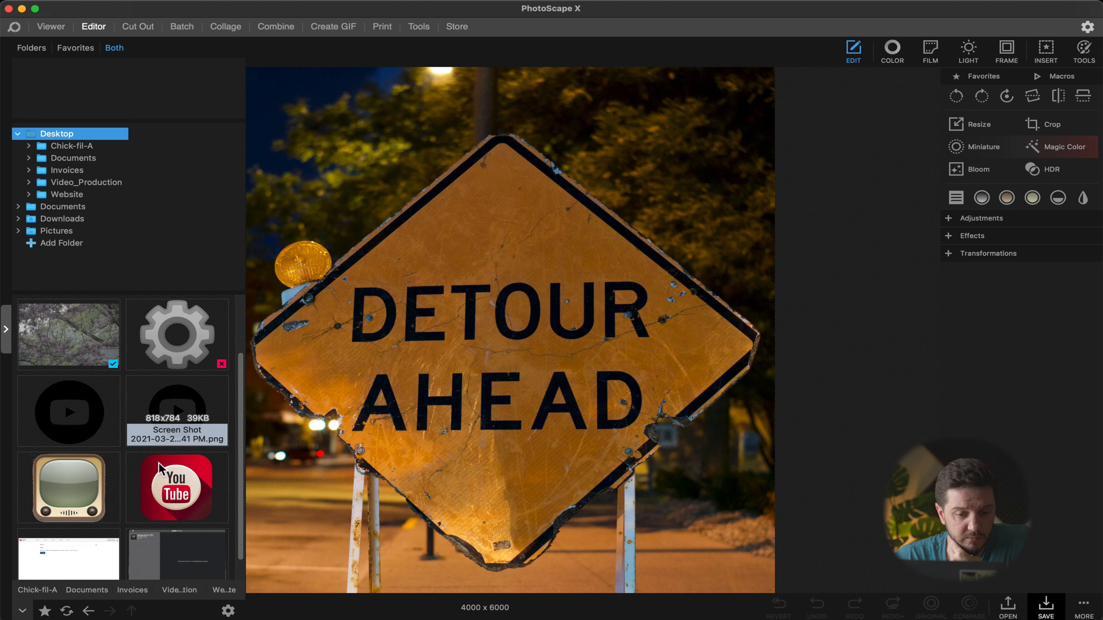
scroll(158, 469, up, 3)
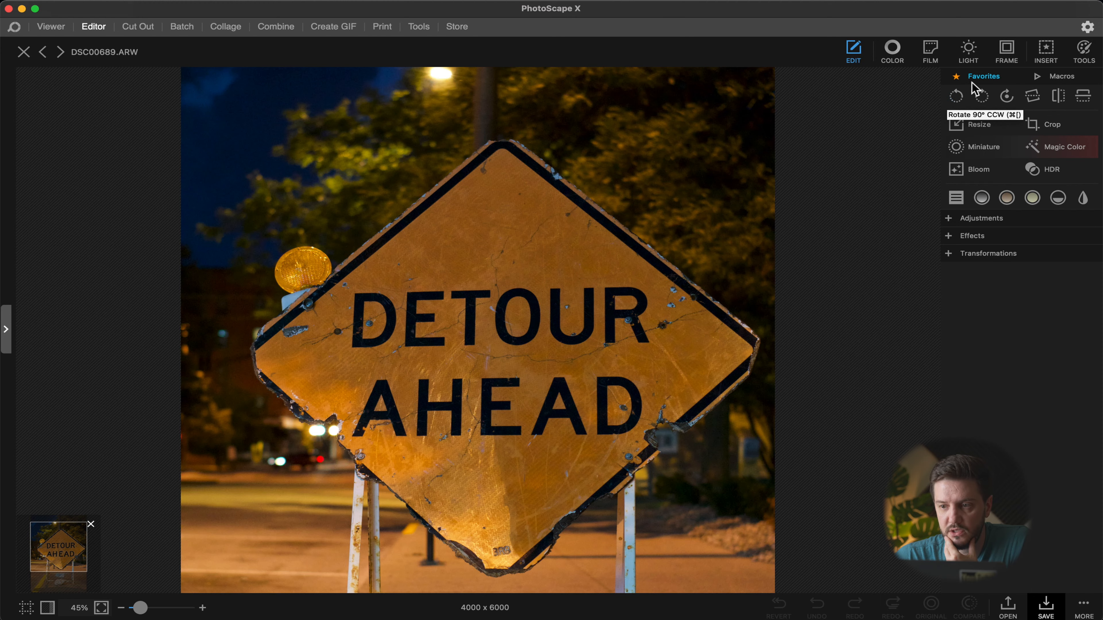
click(981, 97)
click(956, 97)
Step: Straighten the photo to an angle of -0.09 and compare the result with the original
click(1032, 96)
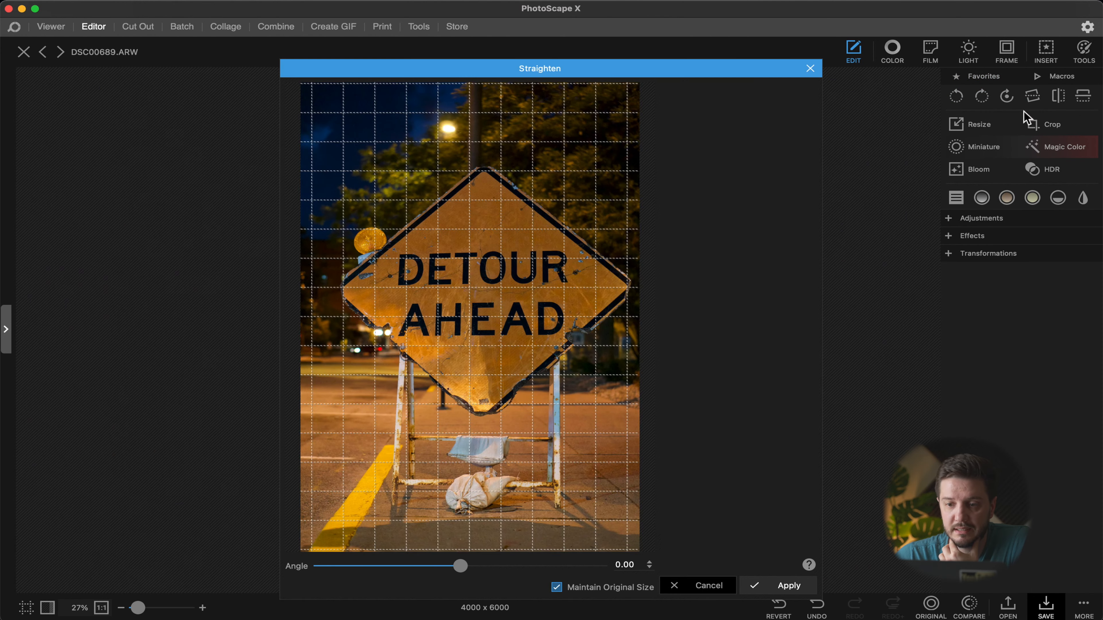
drag(591, 301, 593, 300)
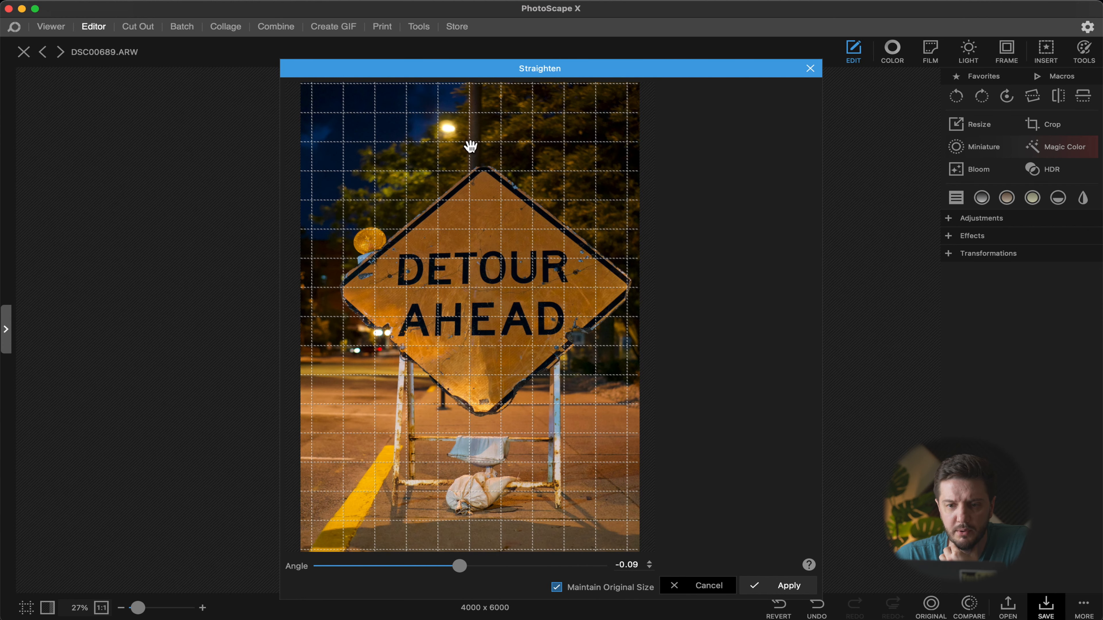
click(782, 585)
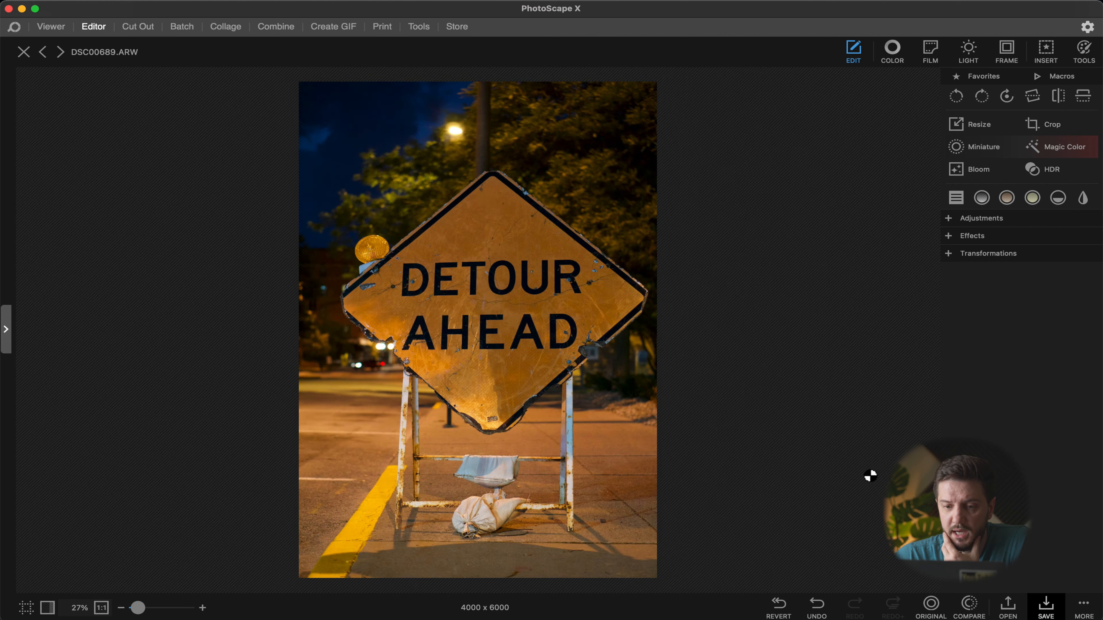
click(964, 613)
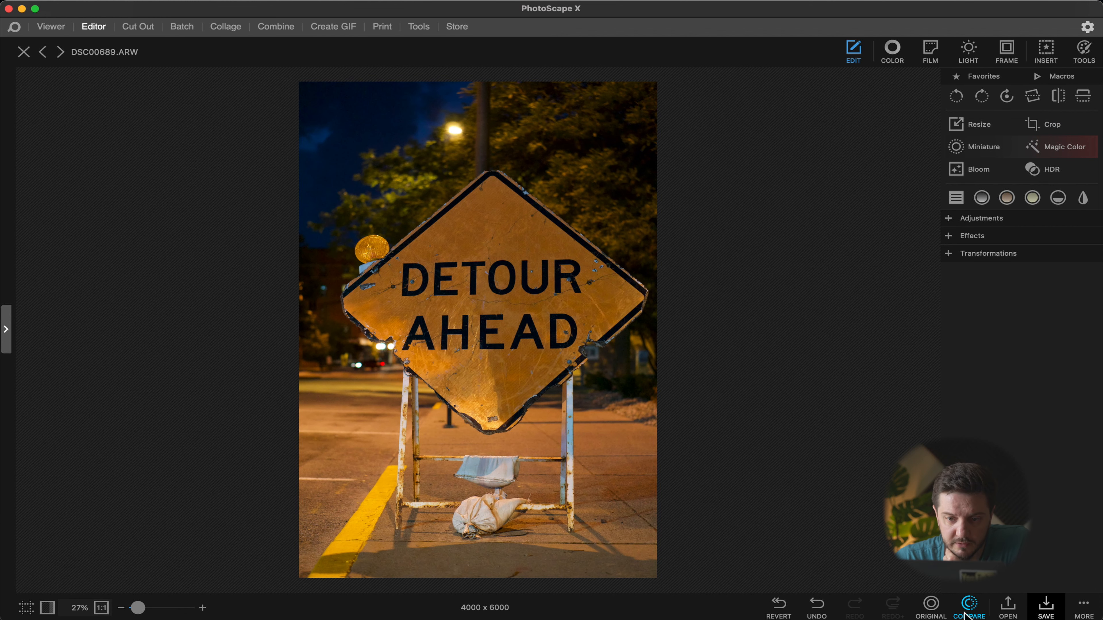
click(935, 611)
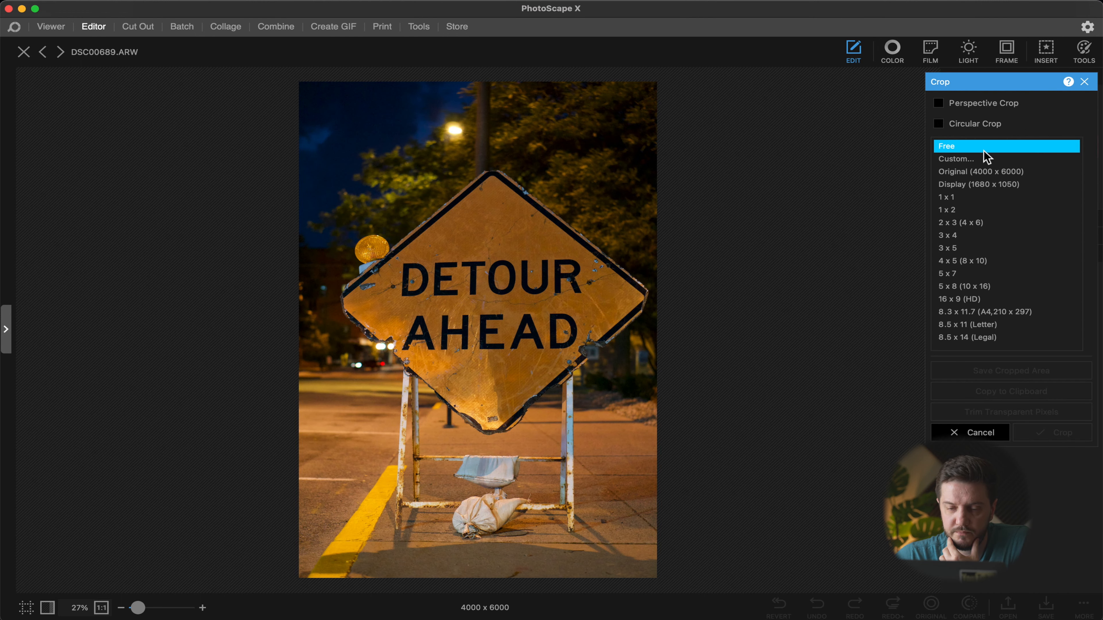
Step: Crop the photo with a free-ratio frame to about 3723 x 5452 pixels, trimming the edges slightly
drag(321, 100, 696, 552)
drag(557, 405, 558, 406)
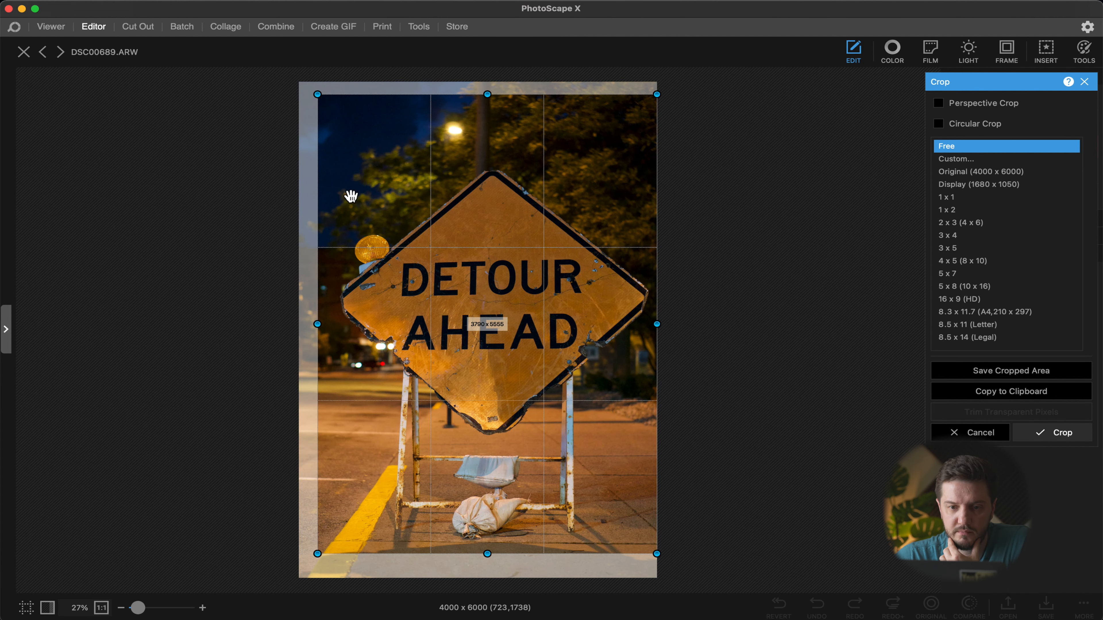
drag(317, 95, 321, 103)
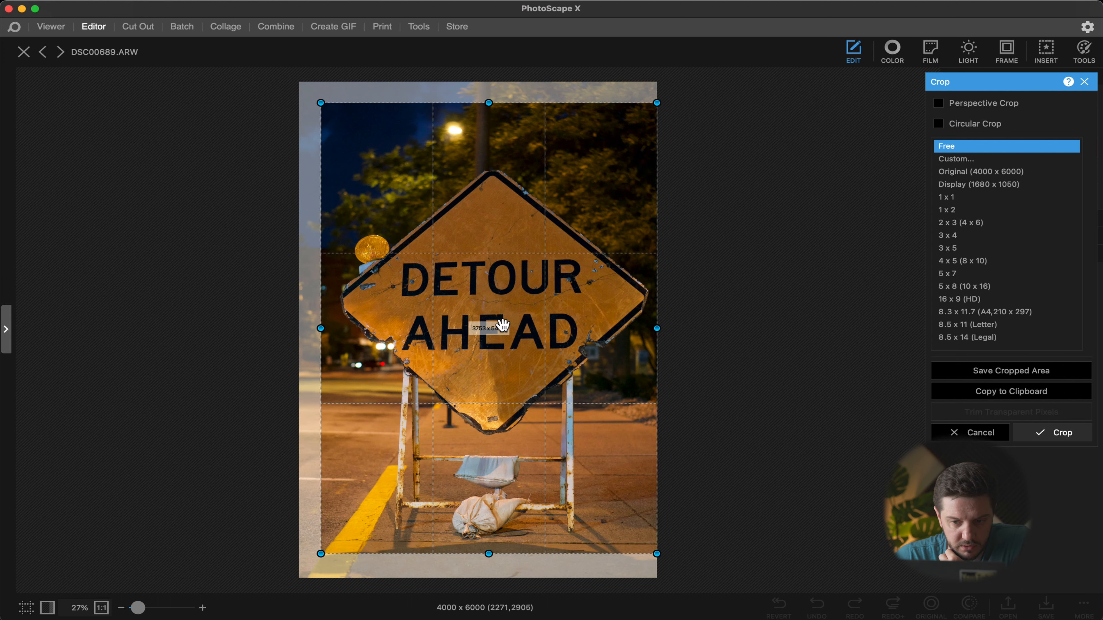
drag(320, 328, 324, 328)
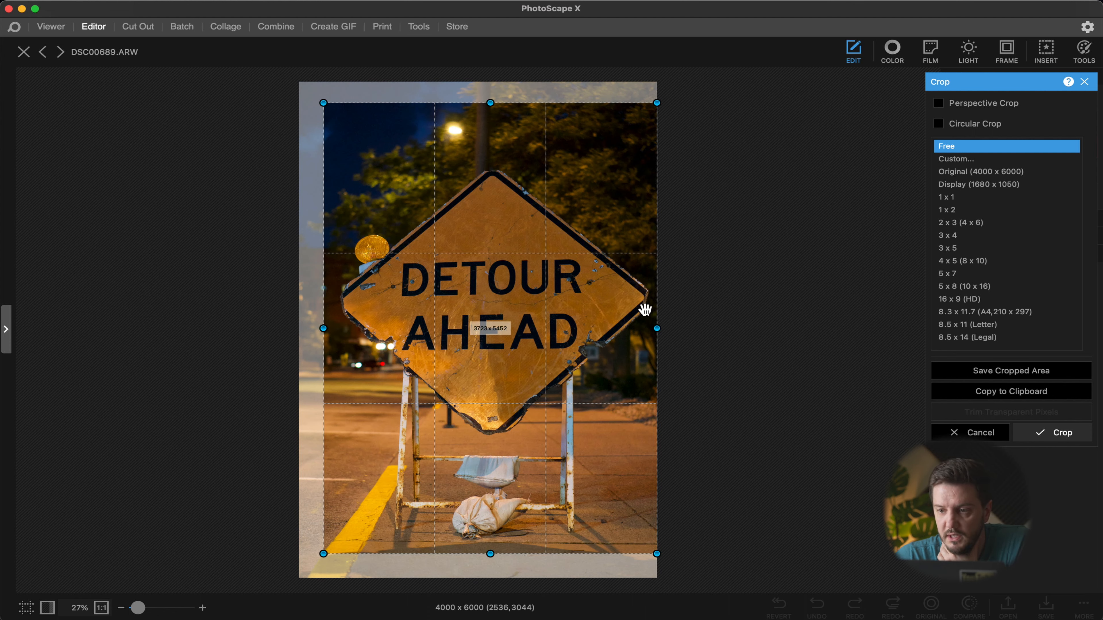
click(1046, 433)
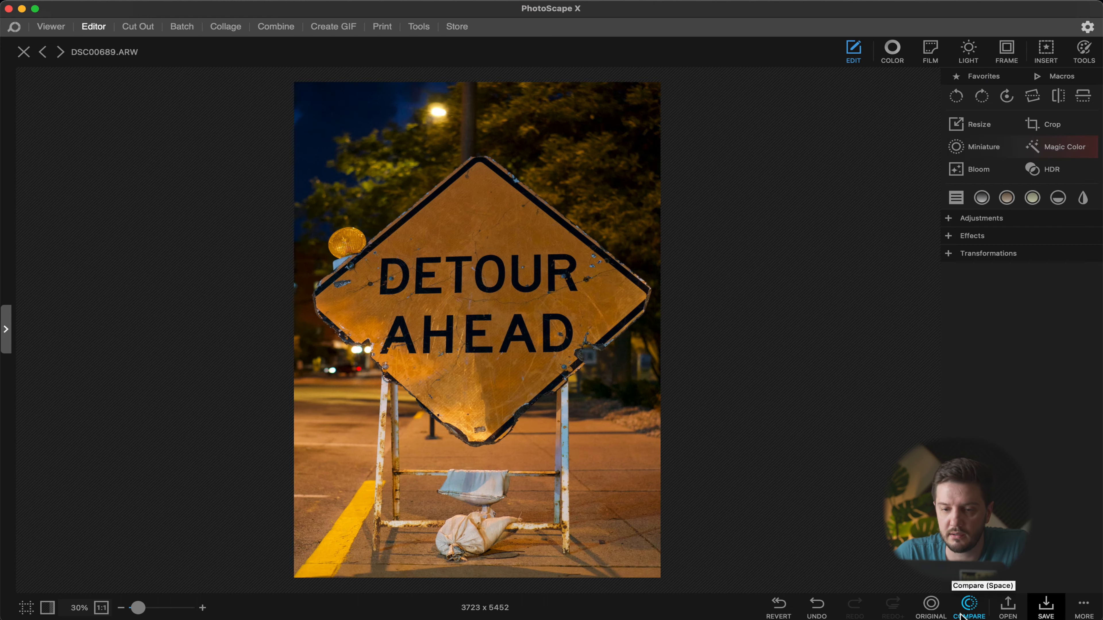
Step: Browse the Adjustments, Effects and Transformations filter lists
click(969, 605)
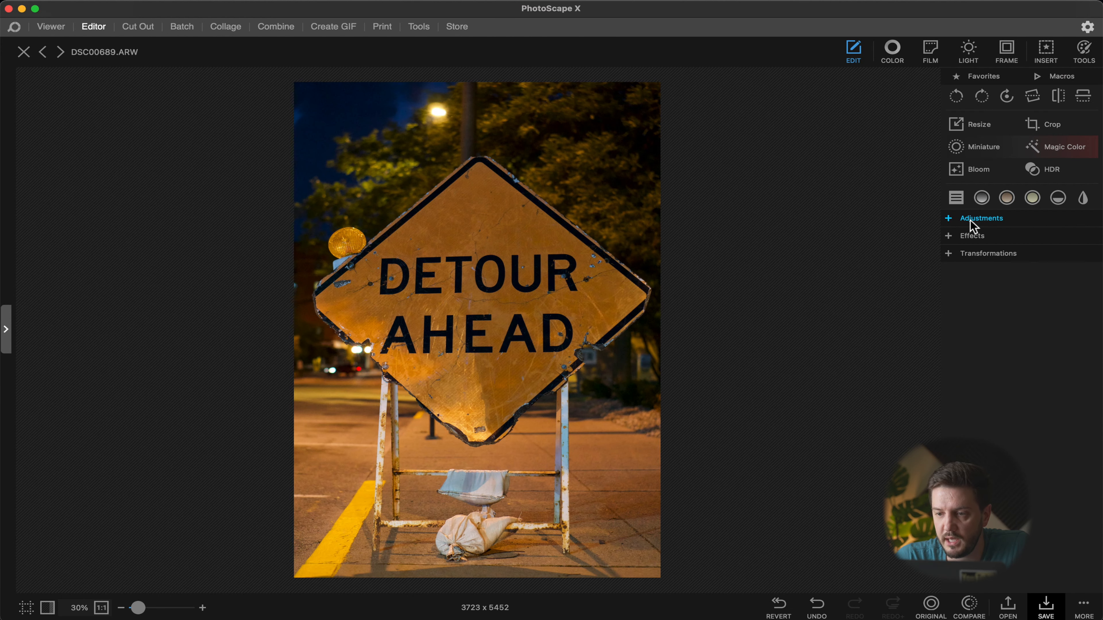
click(971, 219)
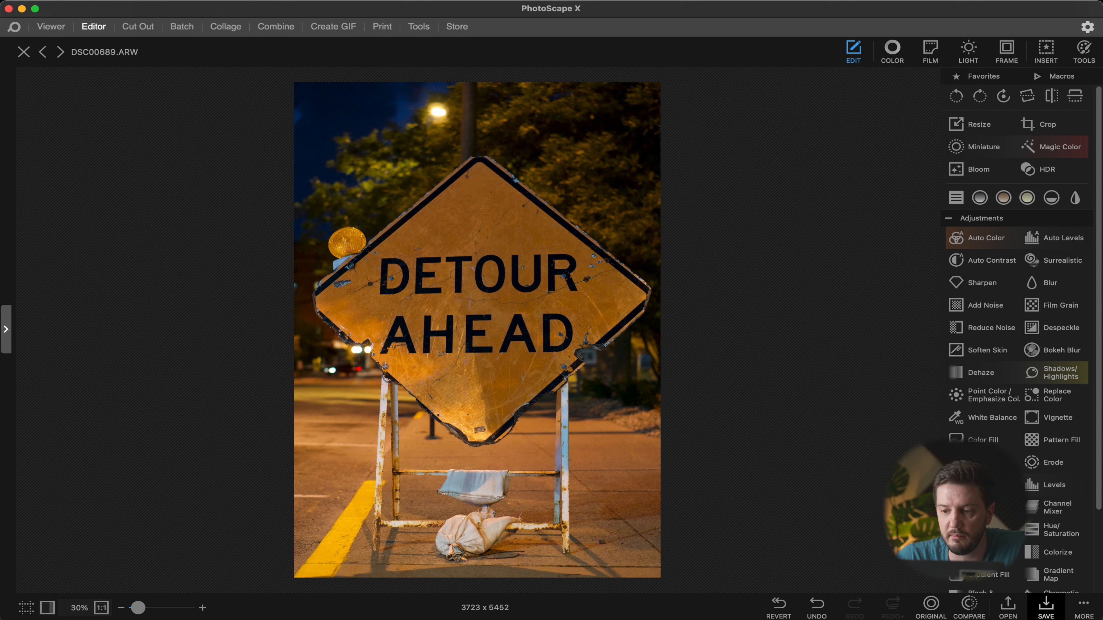
scroll(992, 288, down, 5)
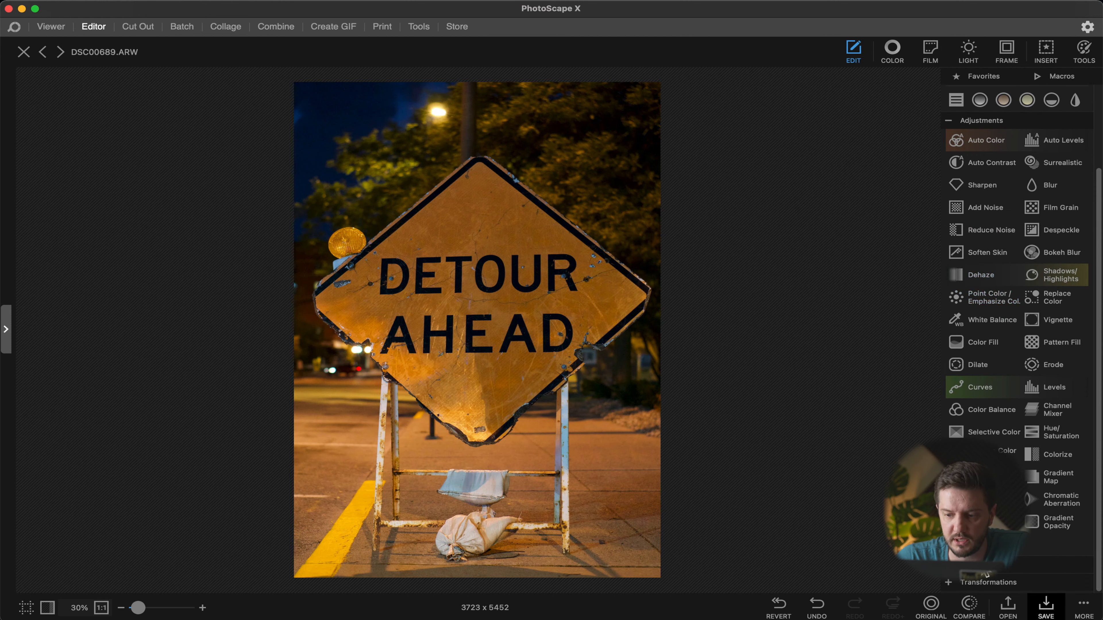
click(972, 564)
scroll(1024, 456, down, 15)
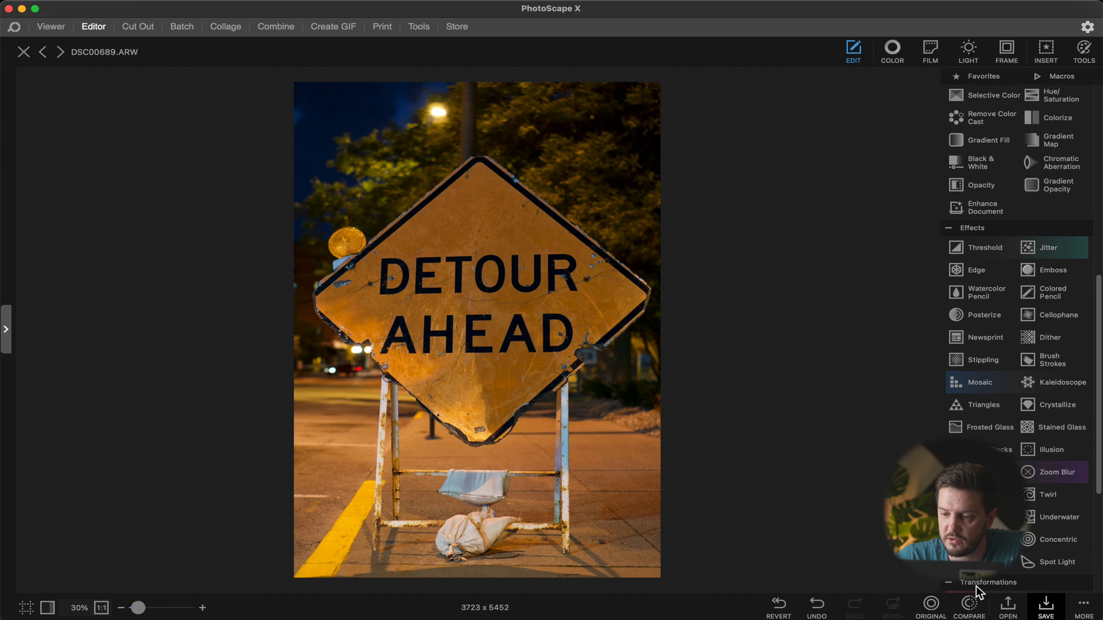
scroll(1065, 387, down, 8)
click(1066, 393)
scroll(1065, 387, down, 2)
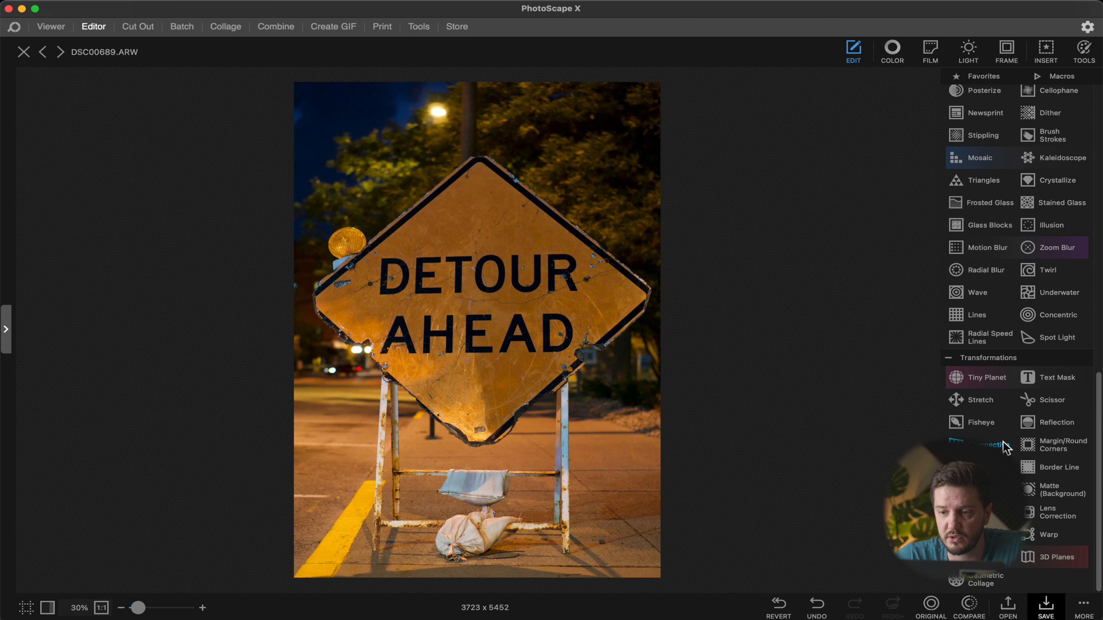
scroll(1006, 447, up, 8)
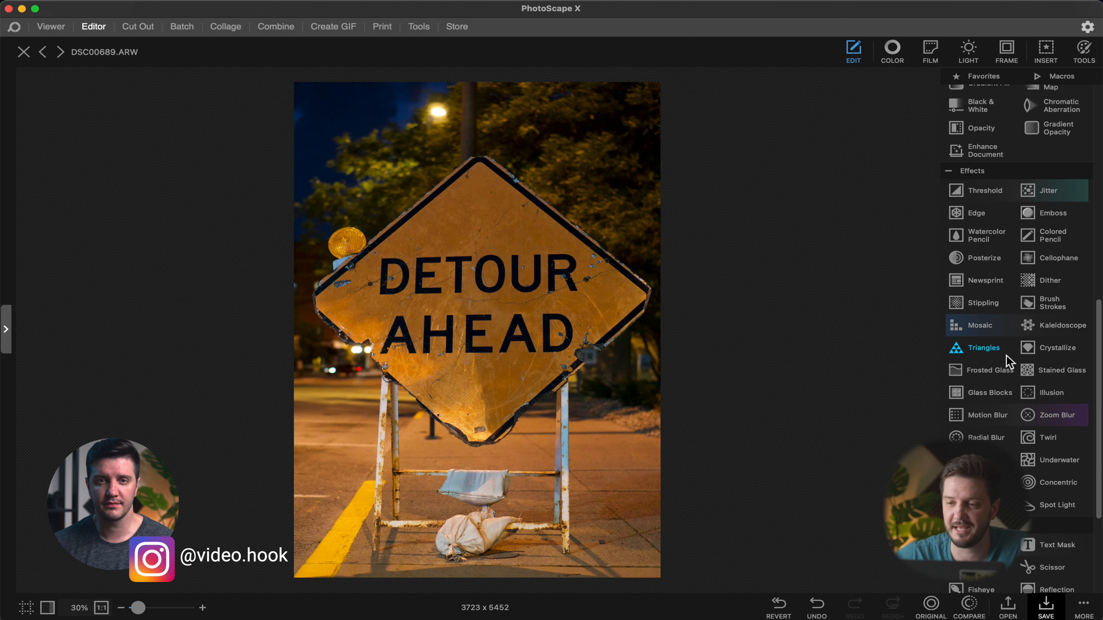
scroll(1006, 355, up, 10)
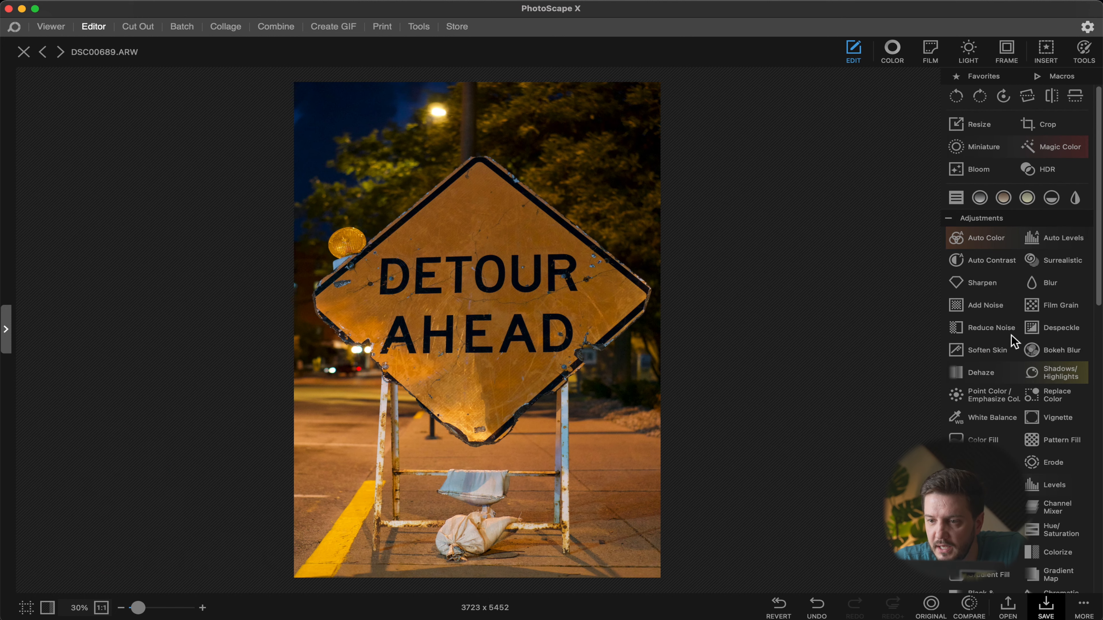
Step: Apply Auto Color with threshold 50, comparing before and after
click(997, 240)
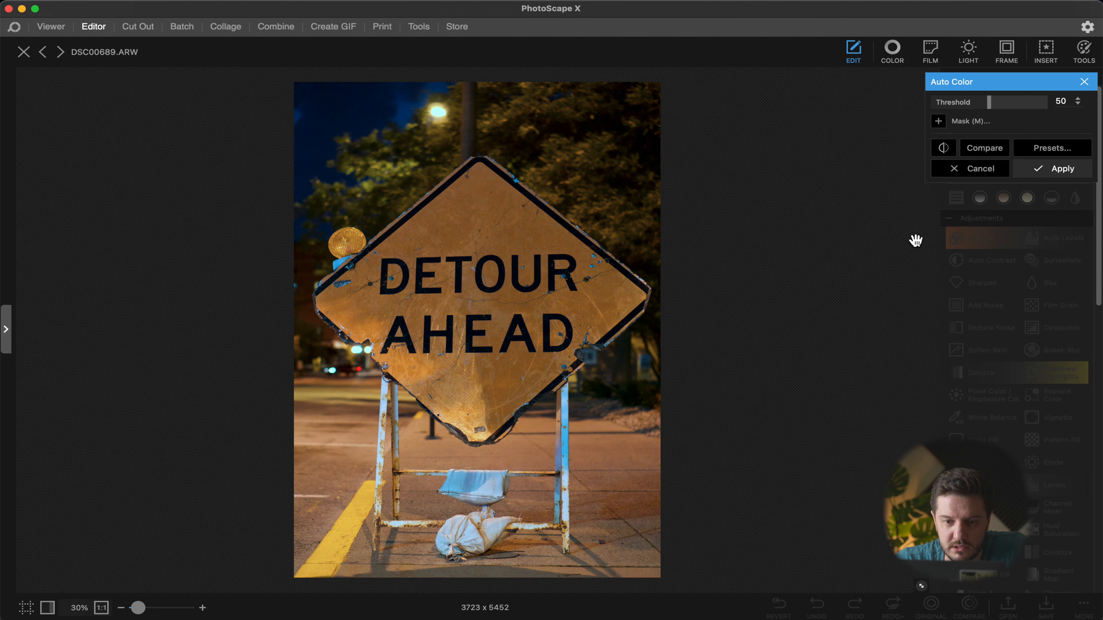
click(999, 150)
click(999, 150)
click(999, 151)
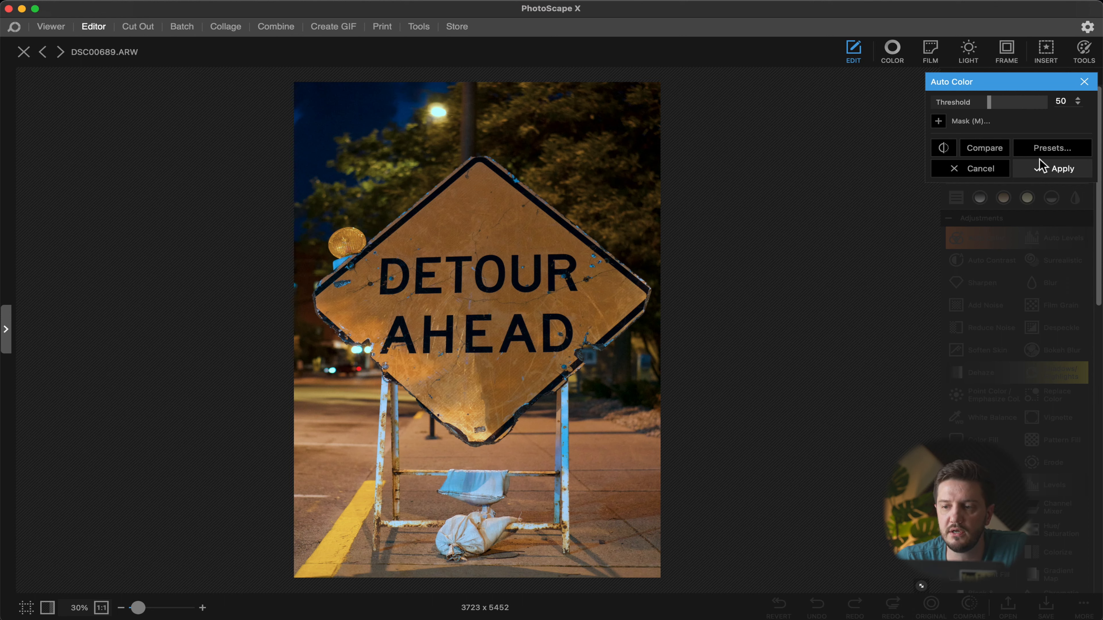
click(1051, 169)
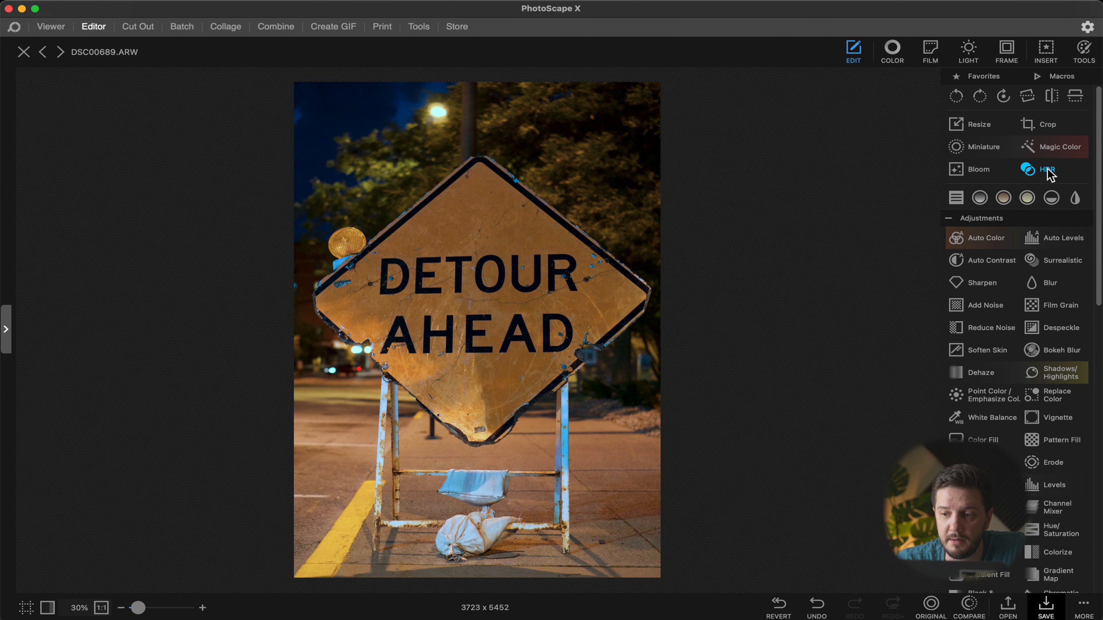
Step: Apply Auto Levels with threshold 50, comparing before and after
click(1072, 240)
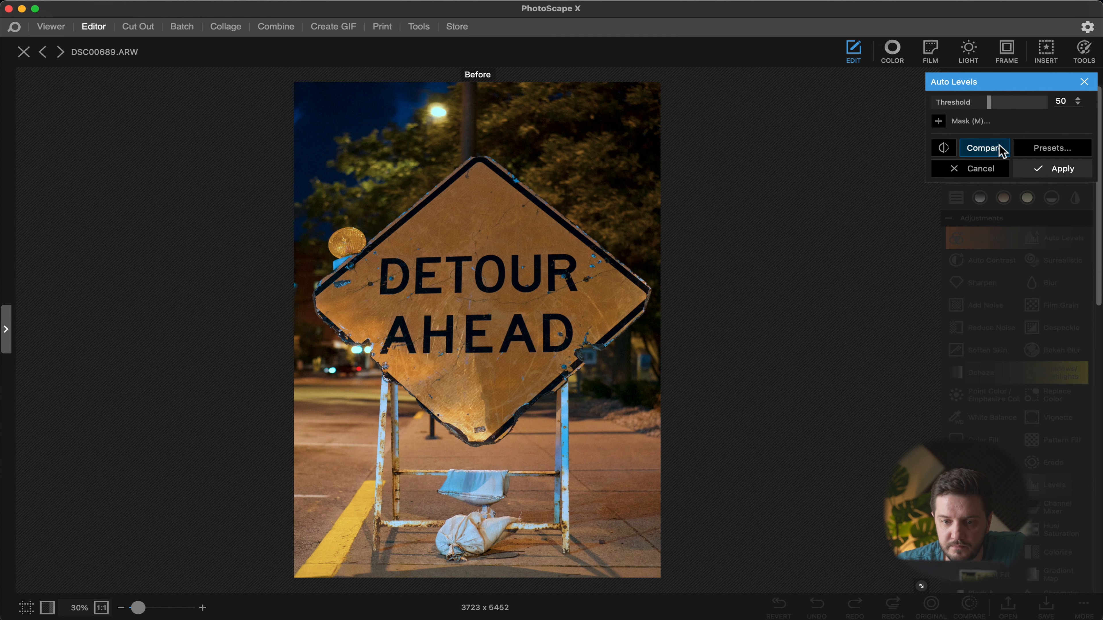
click(983, 148)
click(983, 149)
click(983, 148)
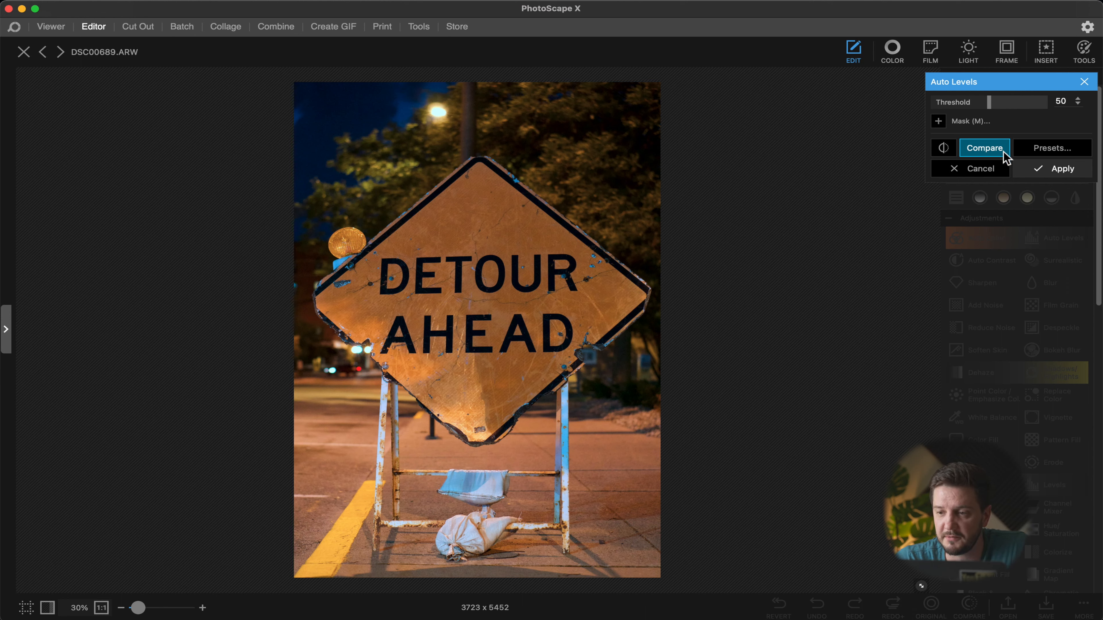
click(1032, 173)
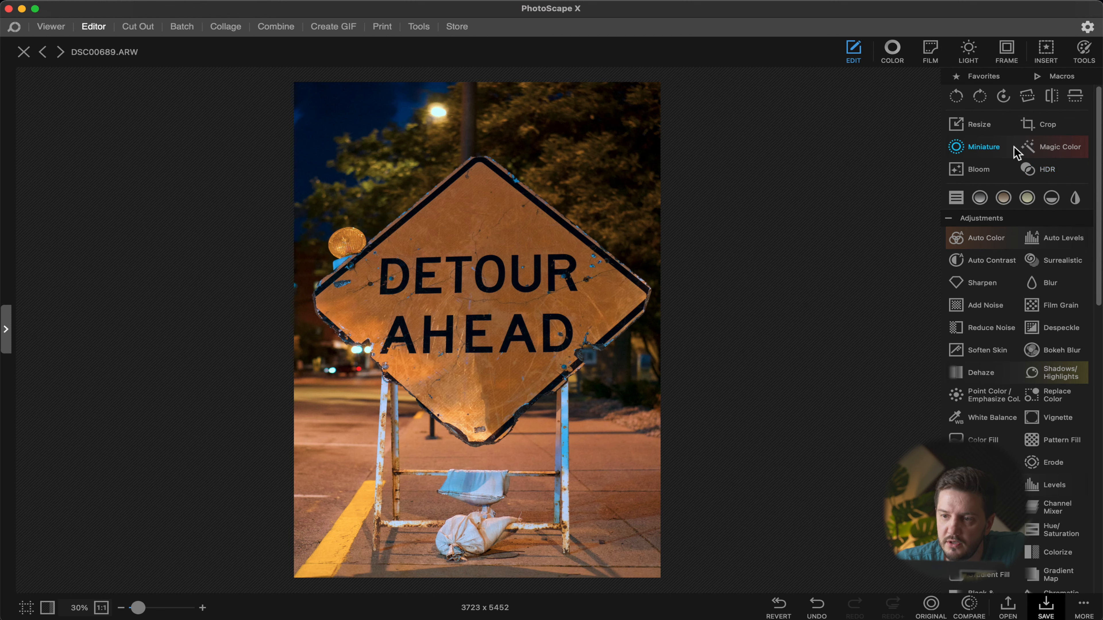
click(979, 125)
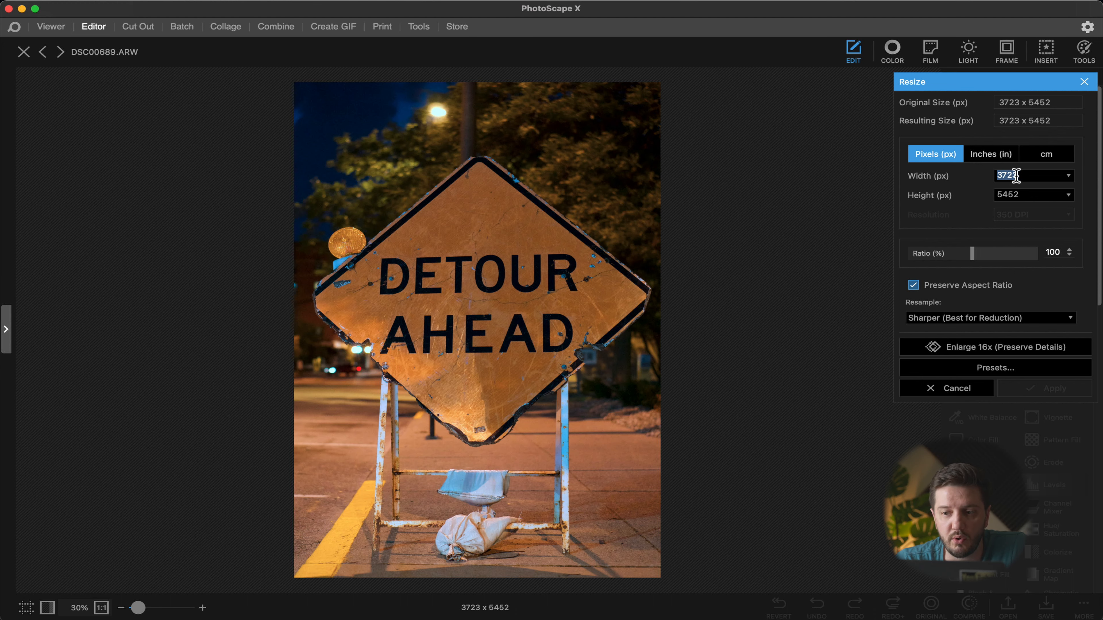
drag(973, 252, 926, 261)
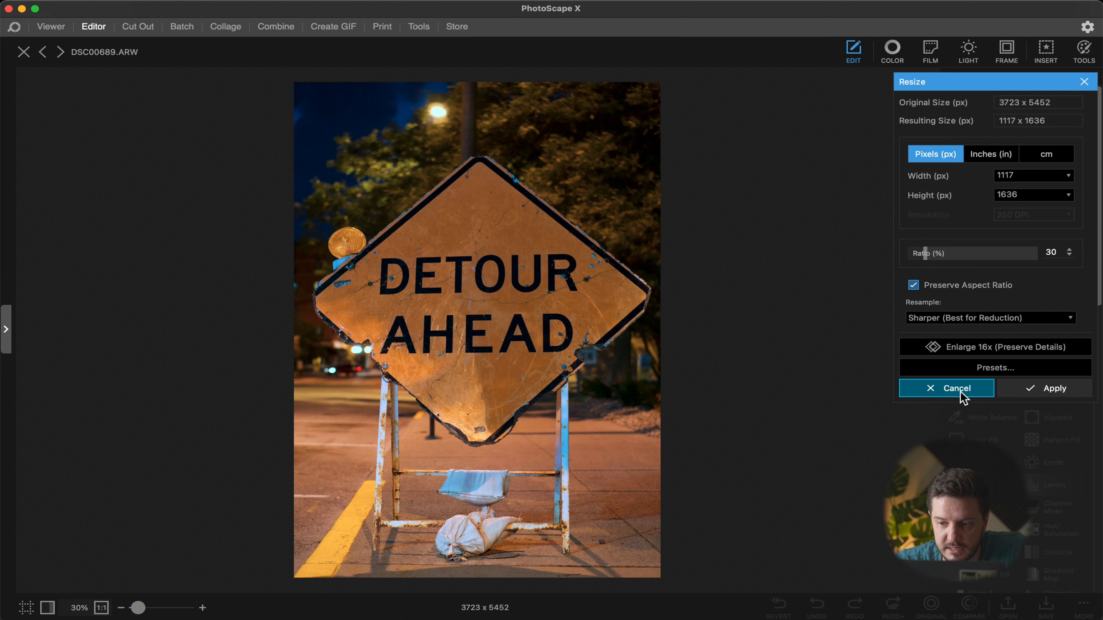
click(961, 391)
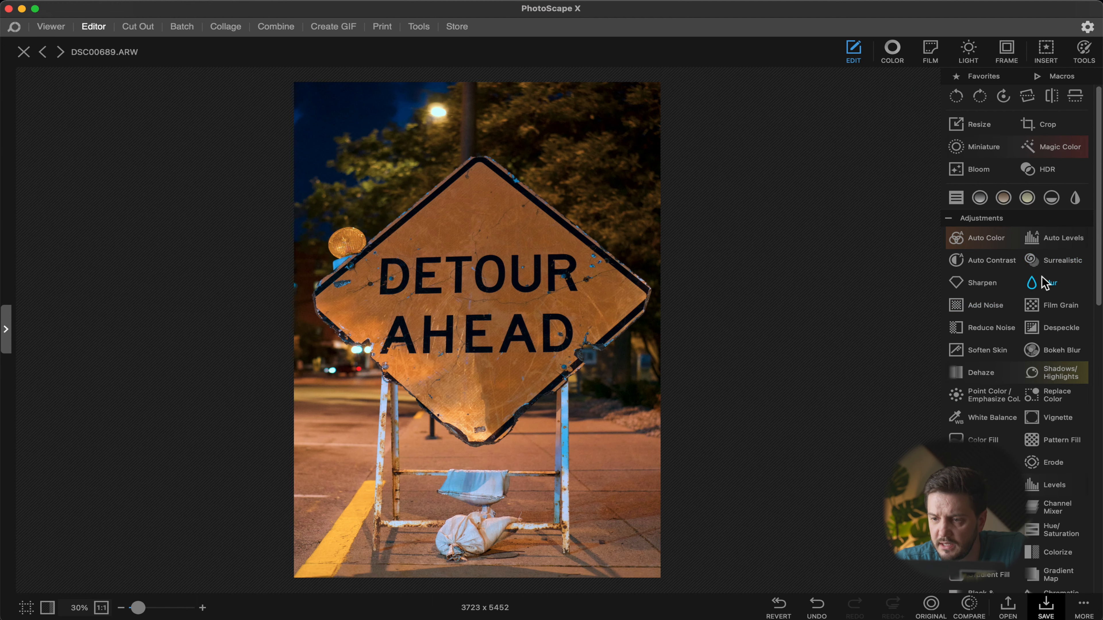
Step: Open Magic Color and set Magic Color to 1 and Magic Color (Brighten) to 31, keeping skin-tone protection on
click(1070, 148)
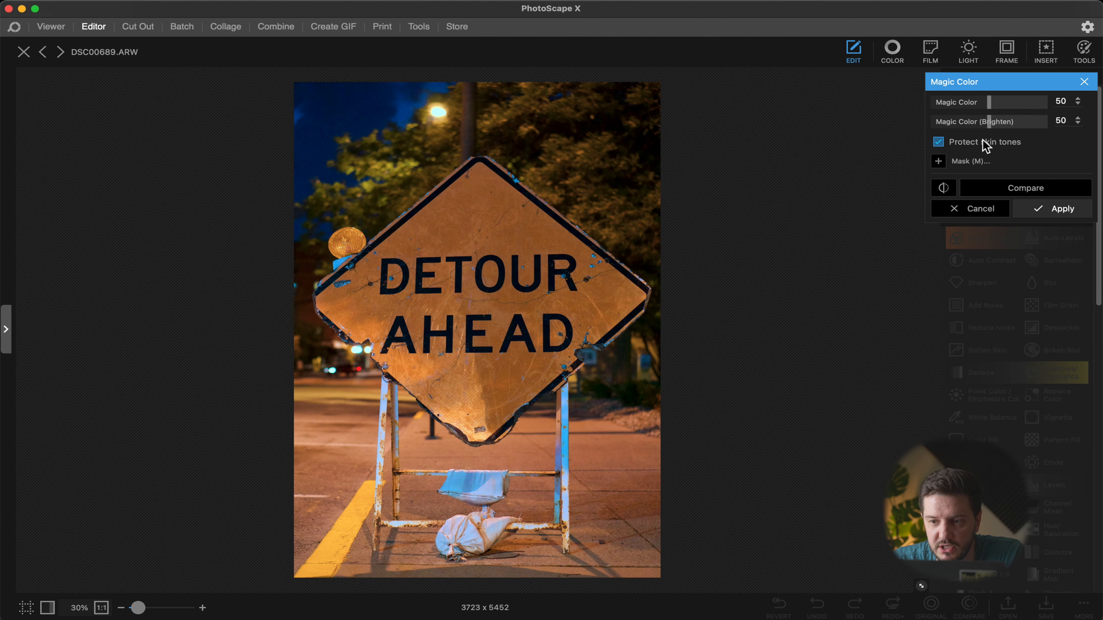
drag(989, 103, 1063, 104)
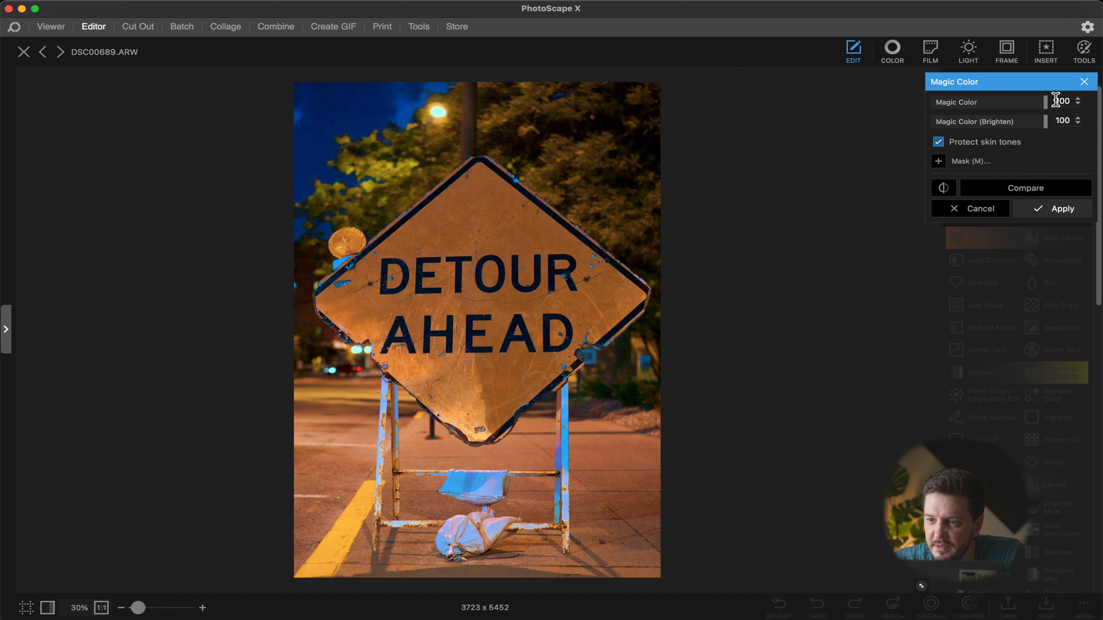
drag(1046, 102, 1012, 126)
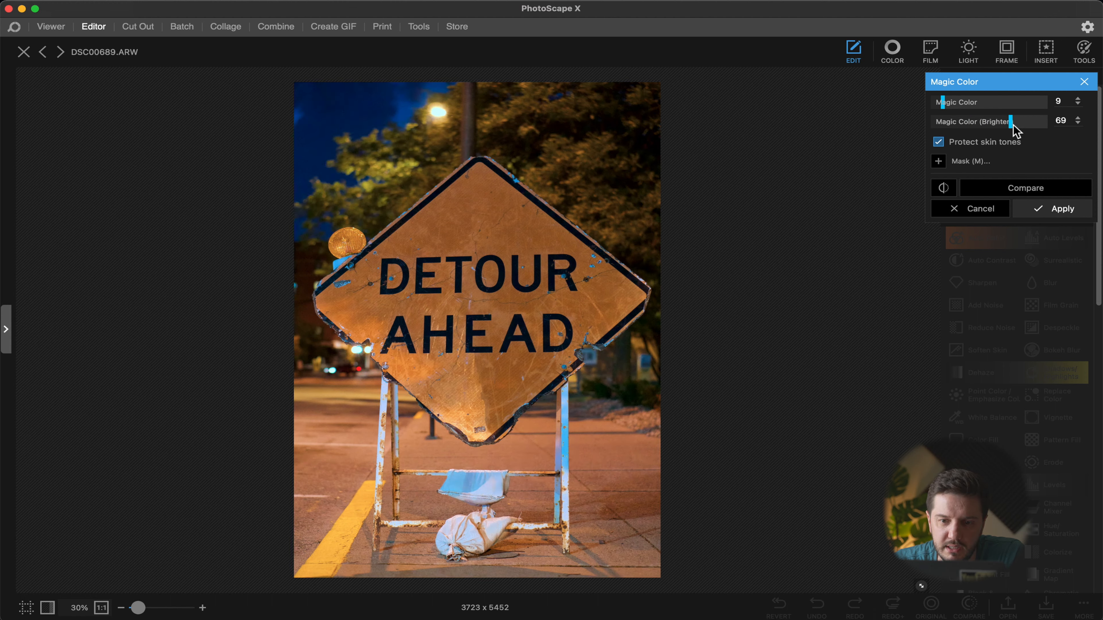
click(941, 102)
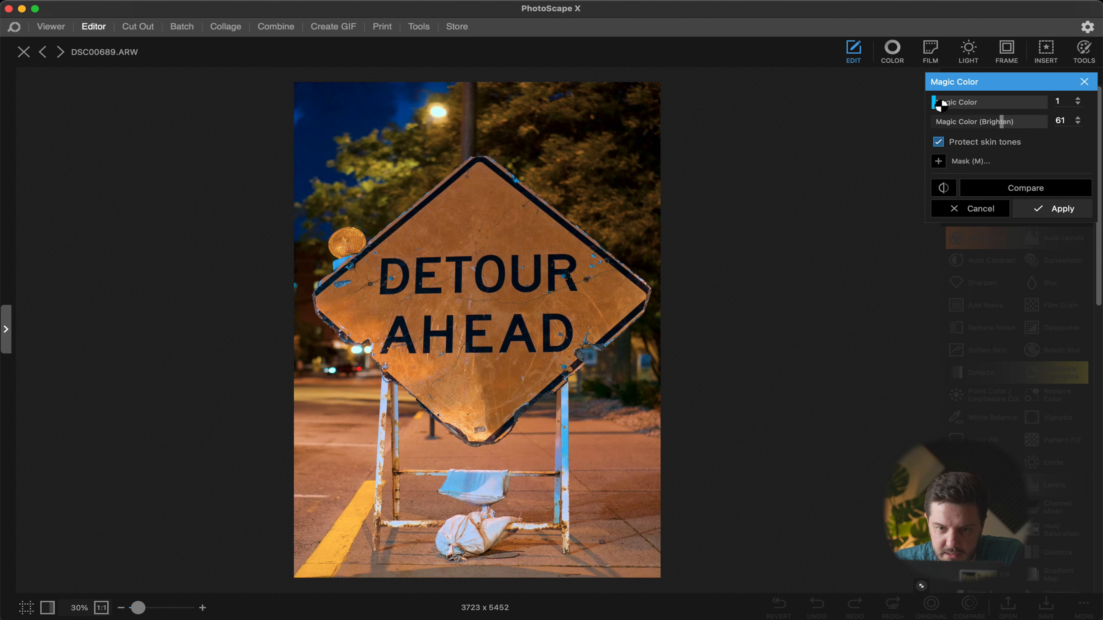
drag(1008, 127, 967, 123)
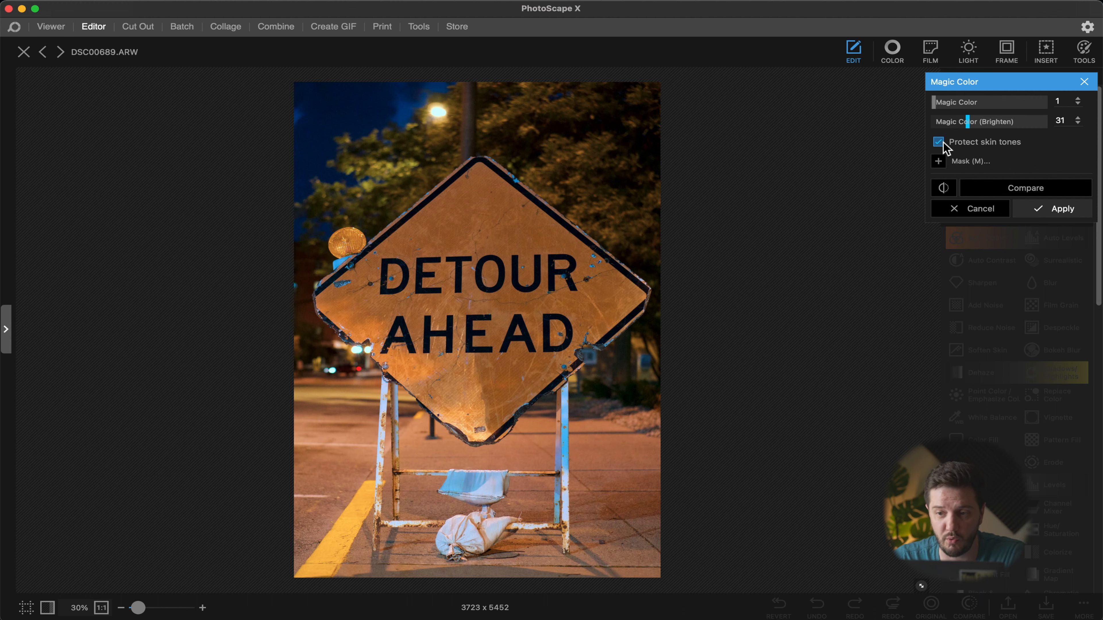
click(939, 142)
click(938, 142)
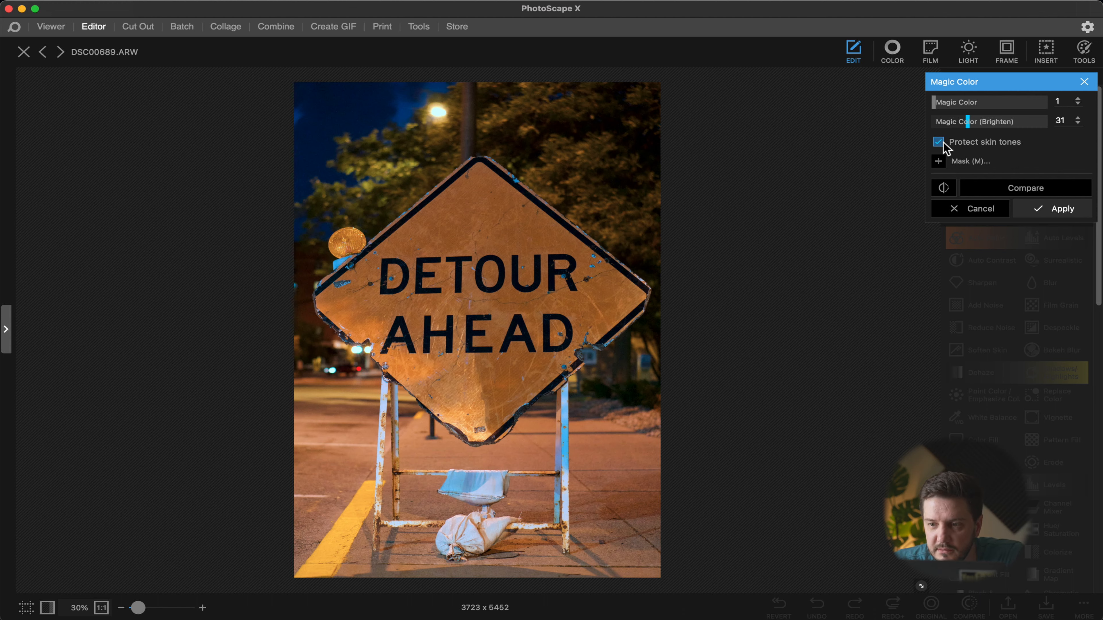
Step: Add a brush mask to the Magic Color effect, painting over the sign and its top edge
click(939, 162)
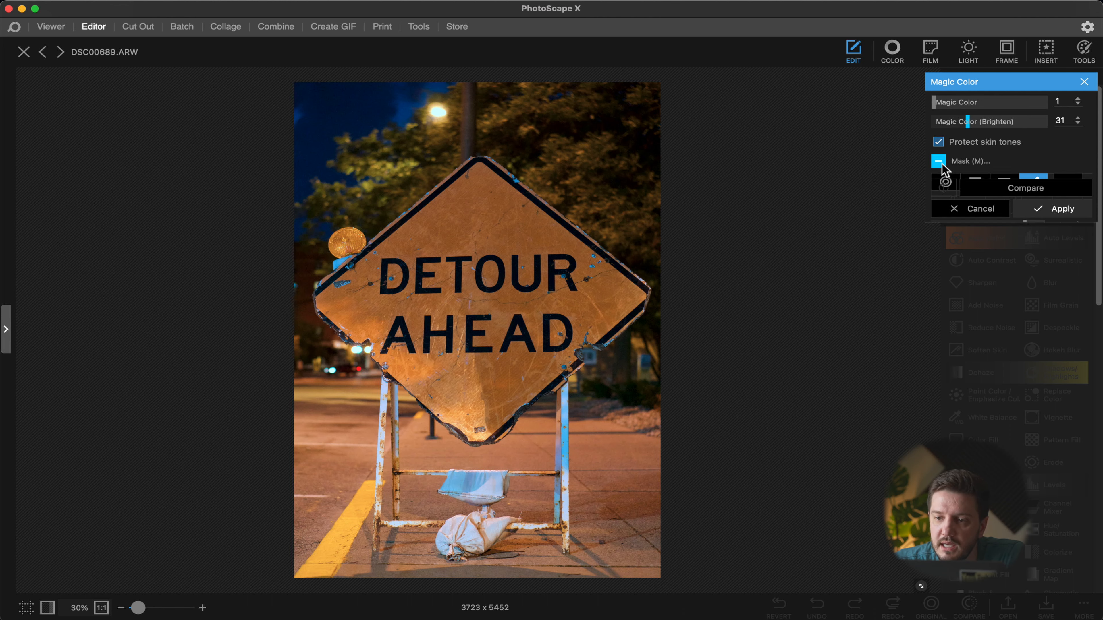
mouse_move(475, 171)
mouse_down()
mouse_move(434, 186)
mouse_move(343, 304)
mouse_move(484, 409)
mouse_move(608, 339)
mouse_move(638, 286)
mouse_move(556, 278)
mouse_move(475, 318)
mouse_move(390, 295)
mouse_move(468, 278)
mouse_up()
key(s)
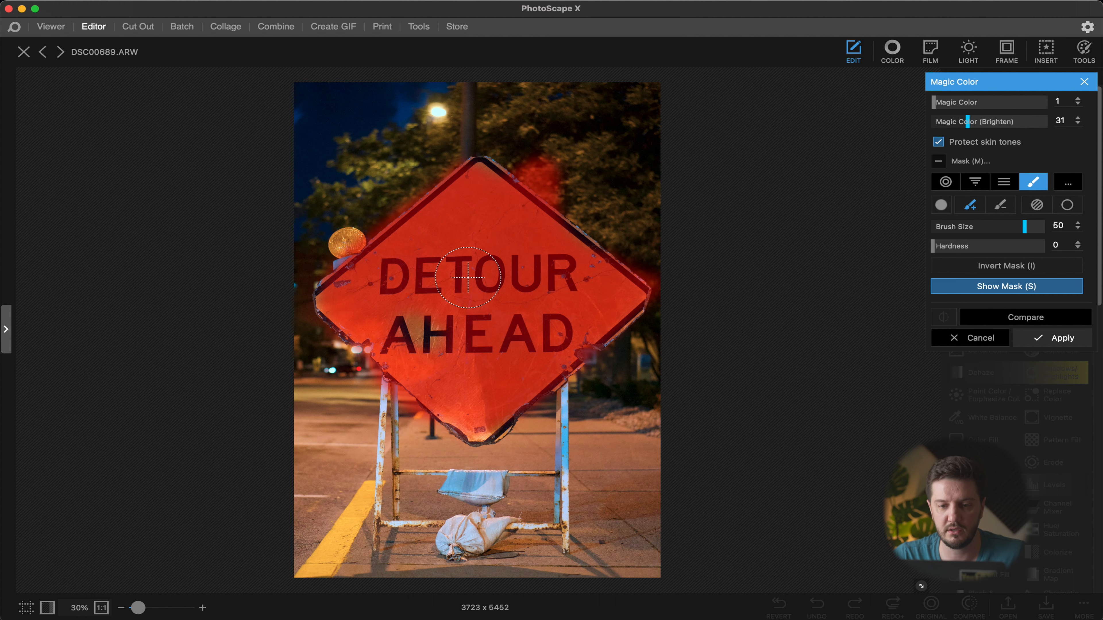
key(s)
key(s)
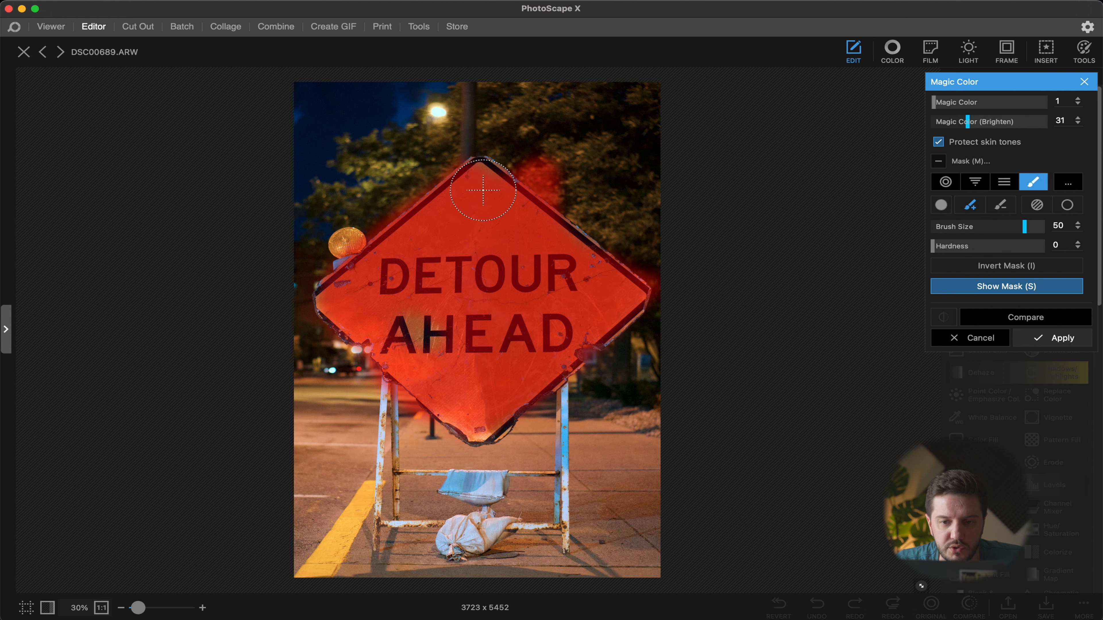
mouse_move(536, 222)
mouse_down()
mouse_move(625, 281)
mouse_move(613, 313)
mouse_move(463, 431)
mouse_move(487, 436)
mouse_move(325, 294)
mouse_move(348, 286)
mouse_move(346, 251)
mouse_up()
key(s)
Step: Extend the Magic Color mask over the sandbags, compare before and after, and apply the effect
click(483, 488)
mouse_move(483, 488)
mouse_down()
mouse_move(453, 485)
mouse_move(498, 484)
mouse_move(451, 482)
mouse_move(485, 512)
mouse_move(455, 536)
mouse_move(486, 533)
mouse_move(452, 557)
mouse_up()
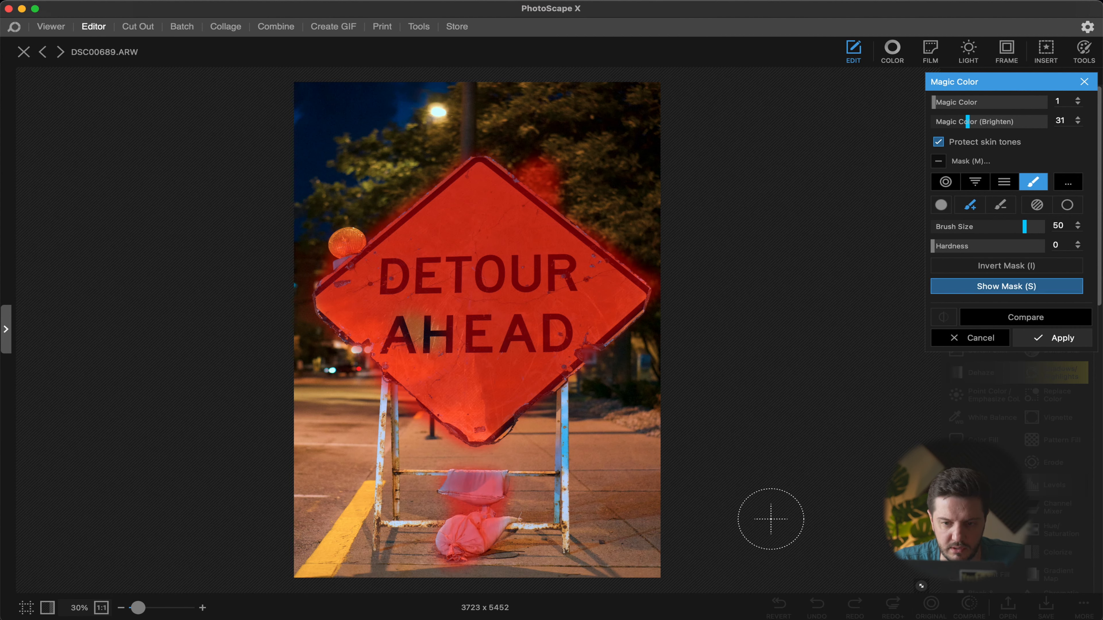
click(1019, 320)
click(1019, 319)
click(1018, 319)
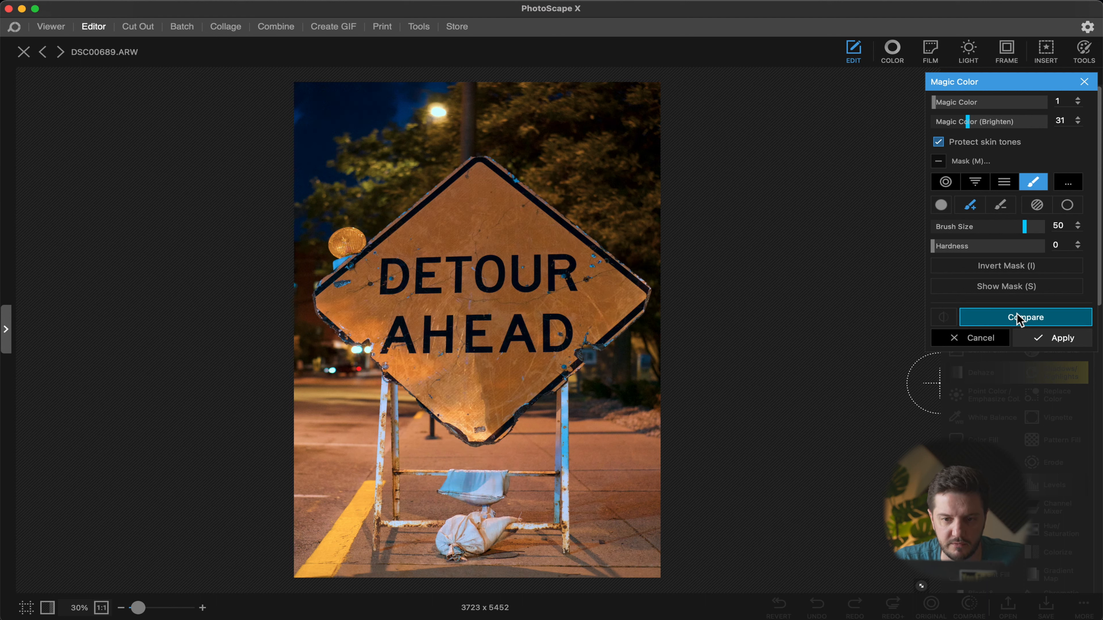
click(1036, 339)
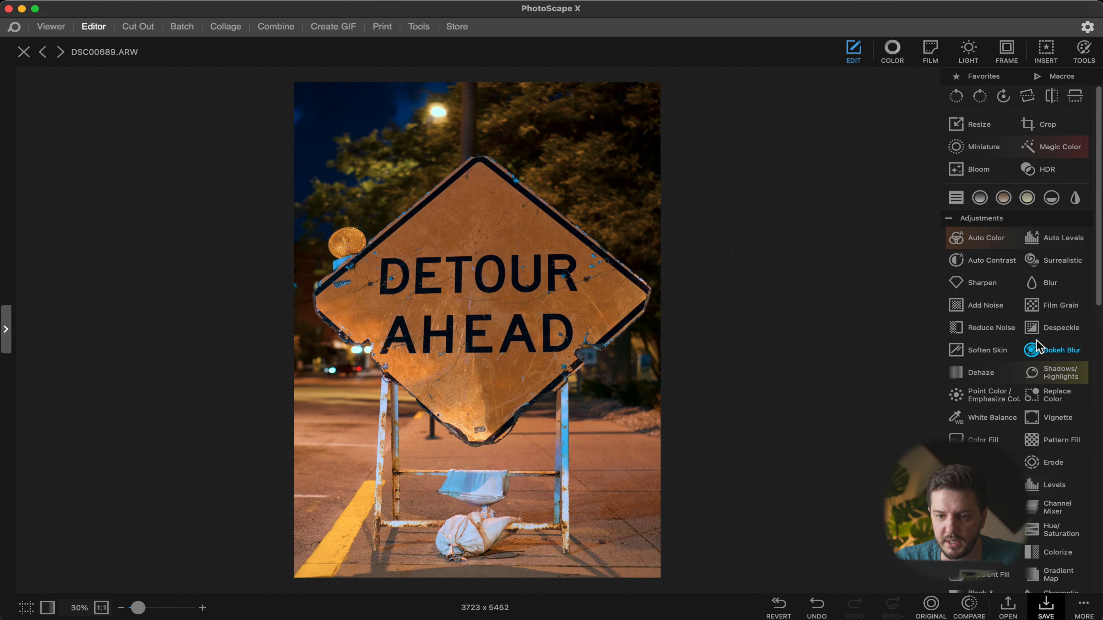
Step: Apply HDR with Amount 20, Radius 30 and HDR (Vibrance) 100, comparing before and after
click(1047, 170)
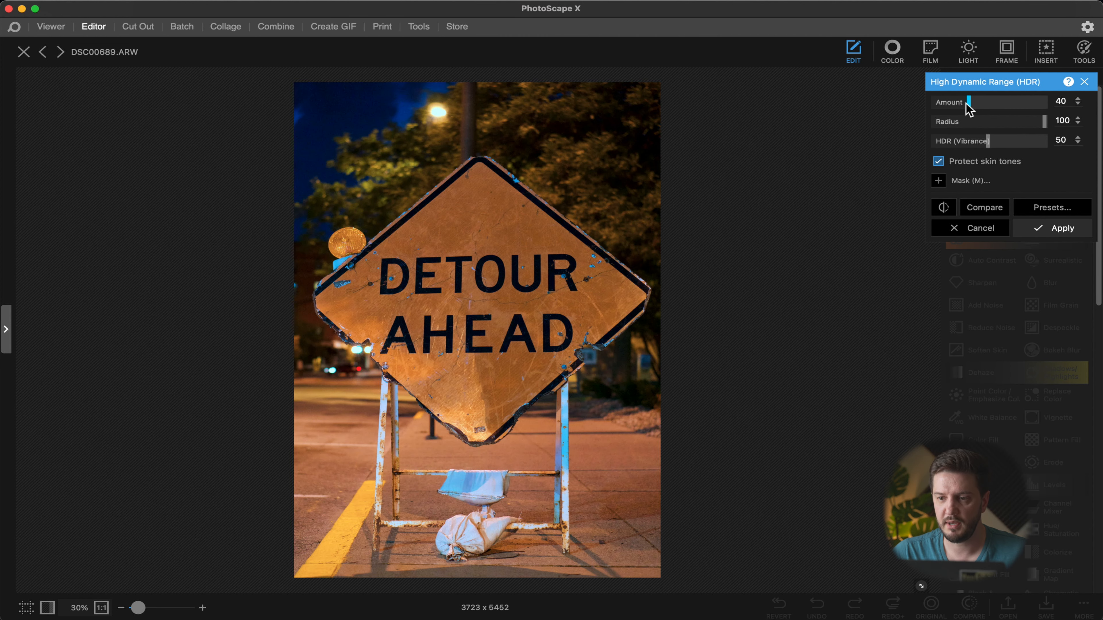
drag(1037, 131, 980, 129)
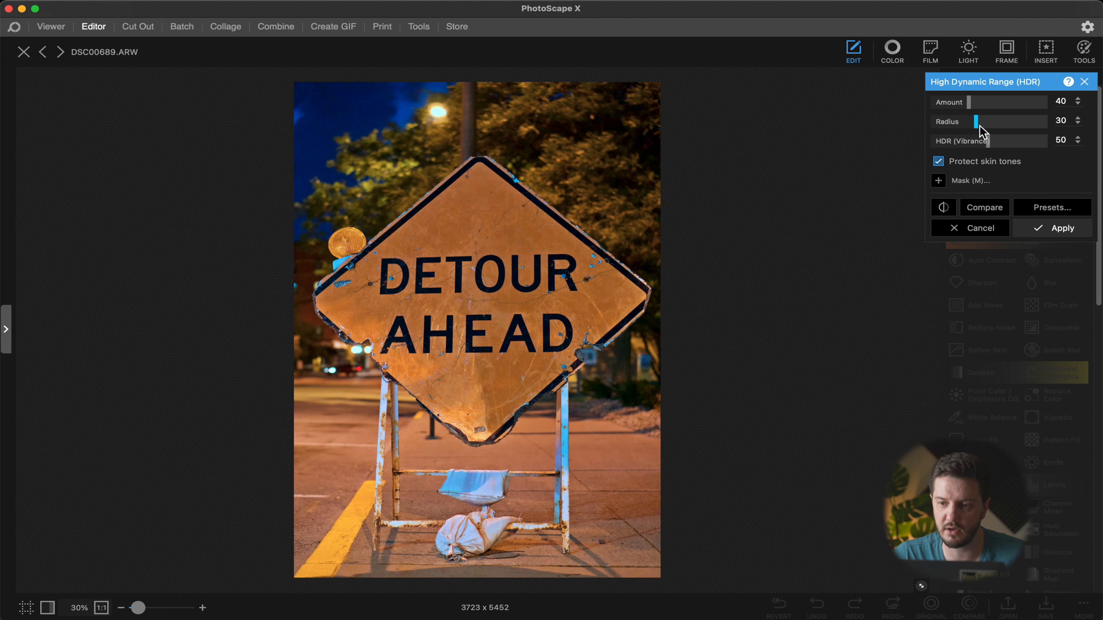
drag(988, 145, 1092, 141)
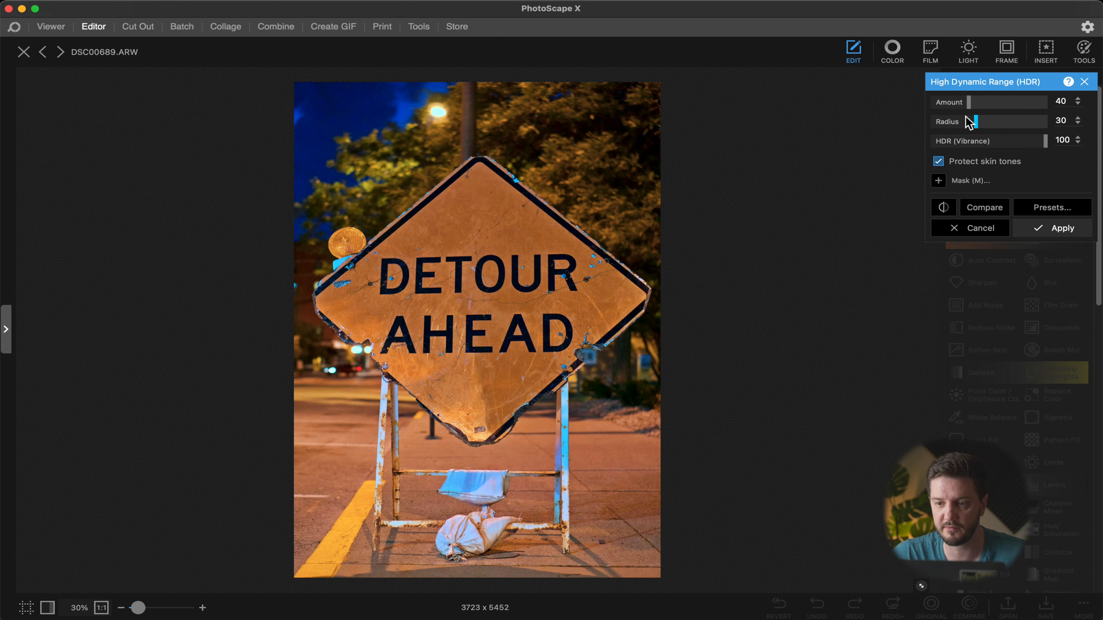
drag(968, 104, 950, 107)
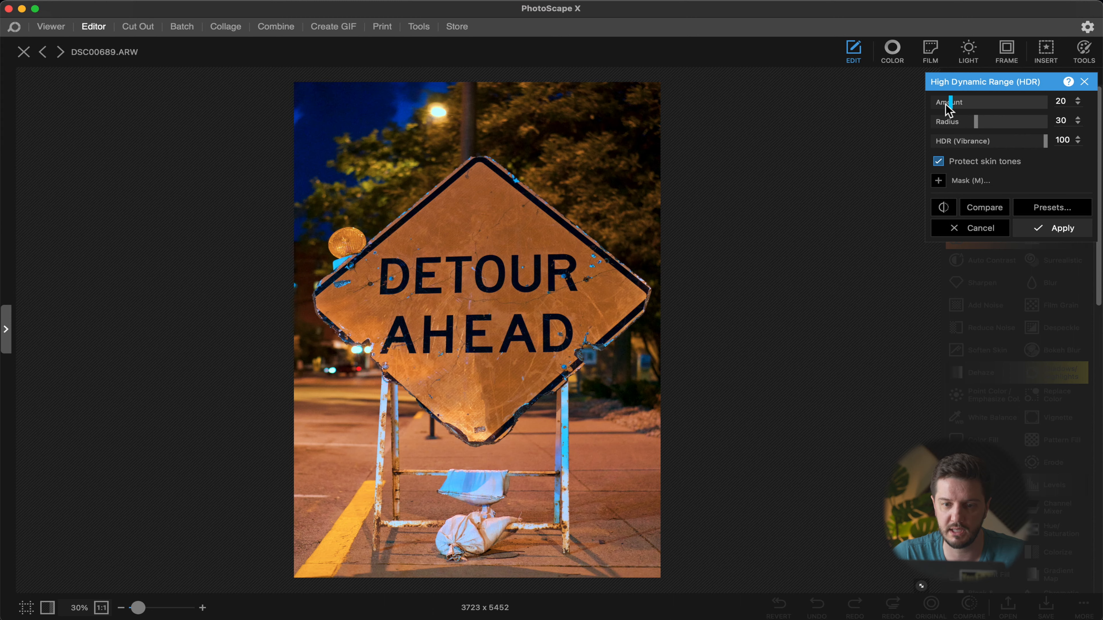
click(988, 205)
click(988, 206)
click(988, 206)
click(988, 207)
click(988, 207)
click(1047, 232)
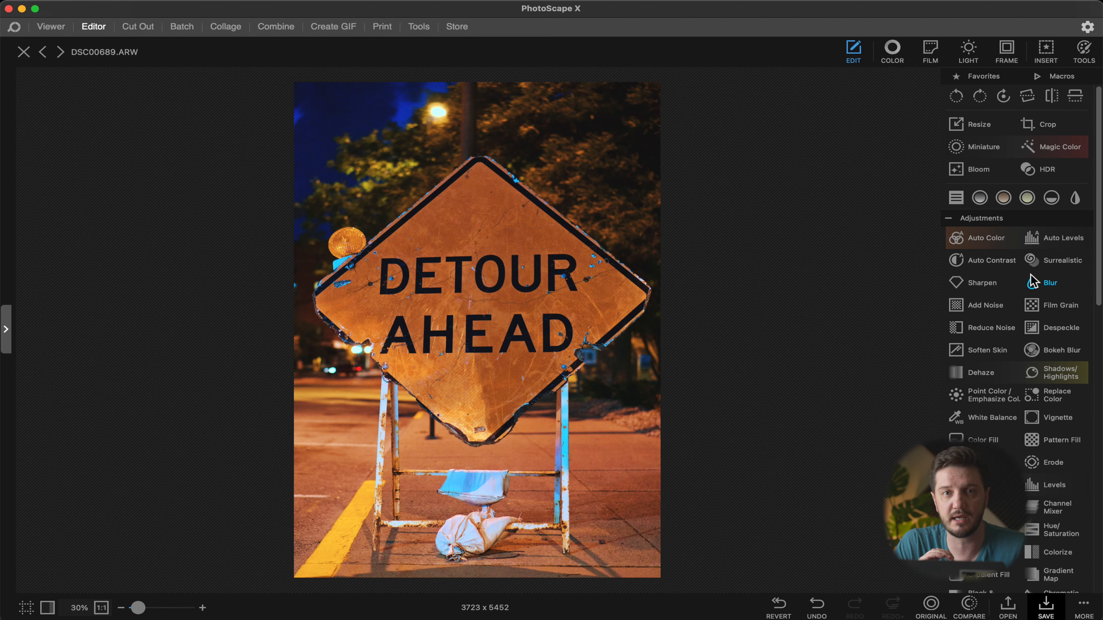
Step: Open Bokeh Blur, choose the Star shape and set Highlights to 58
scroll(981, 330, down, 3)
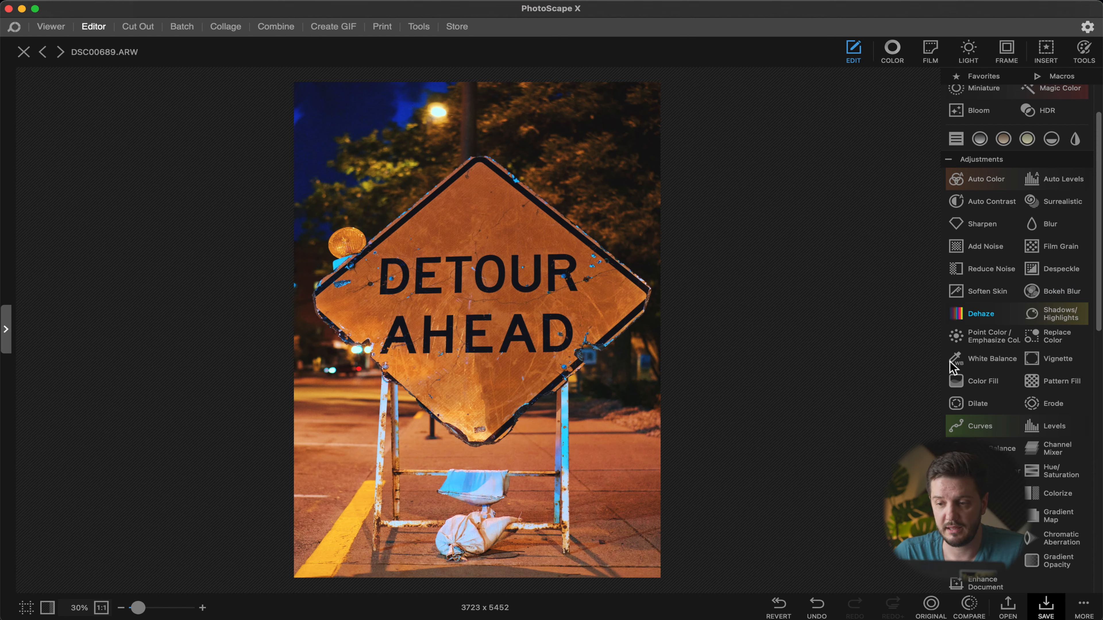
scroll(1018, 425, down, 1)
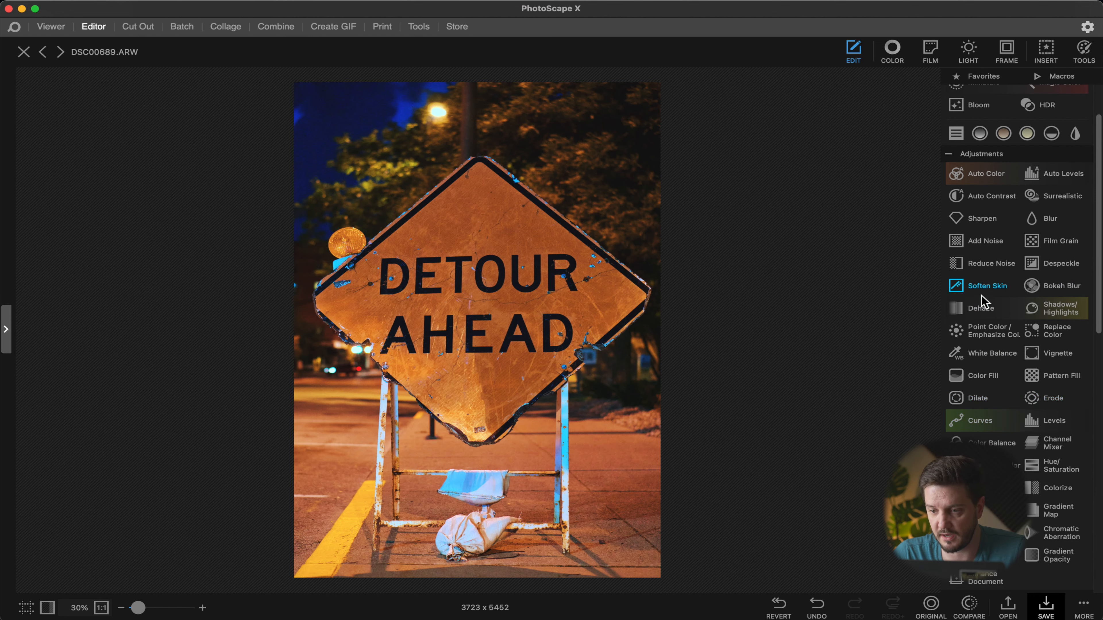
click(1053, 288)
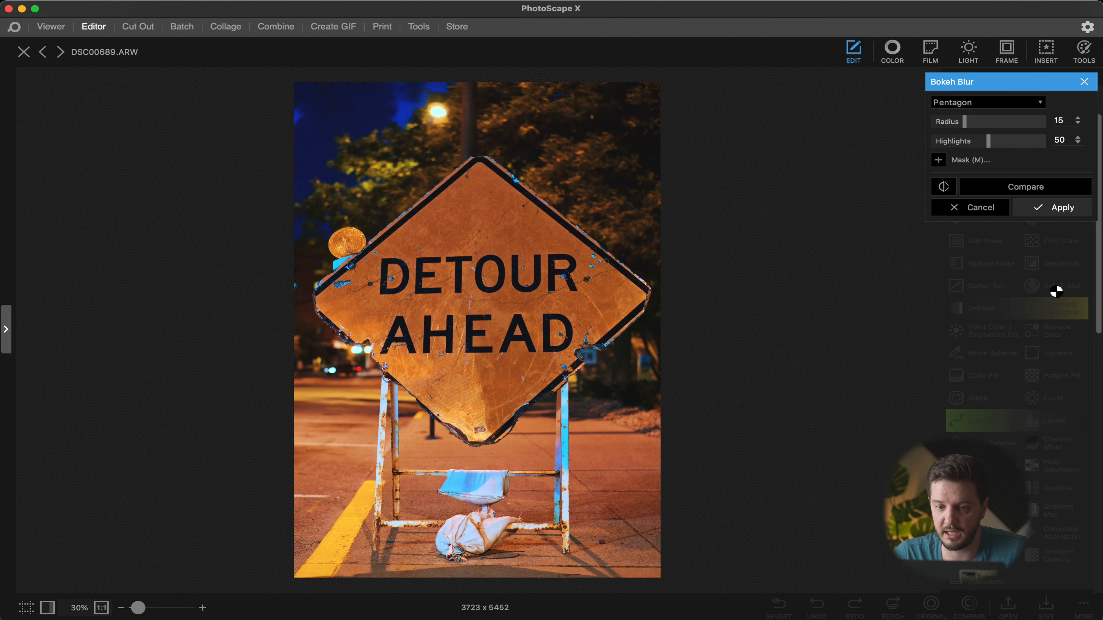
click(988, 102)
click(1014, 135)
click(987, 103)
click(986, 144)
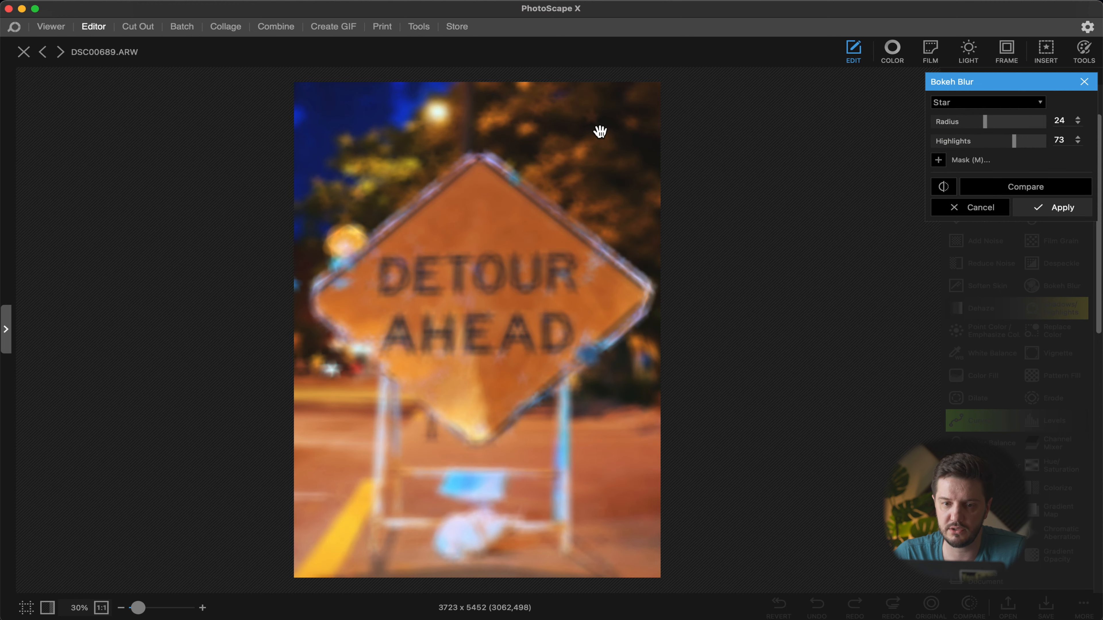
scroll(610, 129, up, 5)
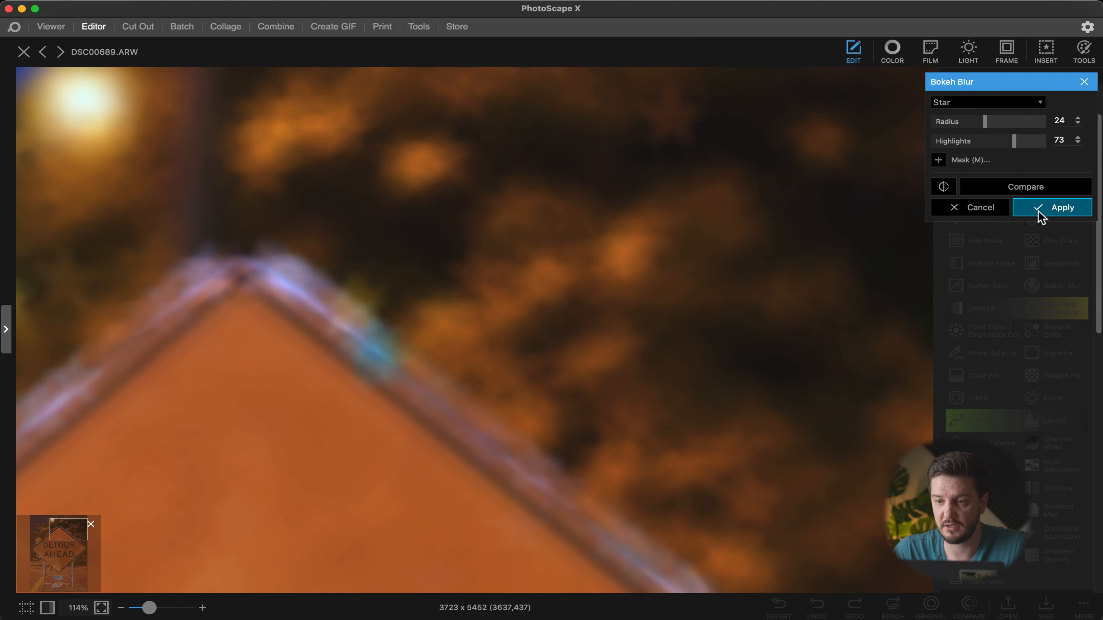
mouse_move(1014, 141)
mouse_down()
mouse_move(960, 143)
mouse_move(951, 123)
mouse_move(997, 141)
mouse_up()
Step: Mask the Bokeh Blur by painting over the sign, set Radius to 31, compare and apply
scroll(847, 217, down, 10)
click(946, 160)
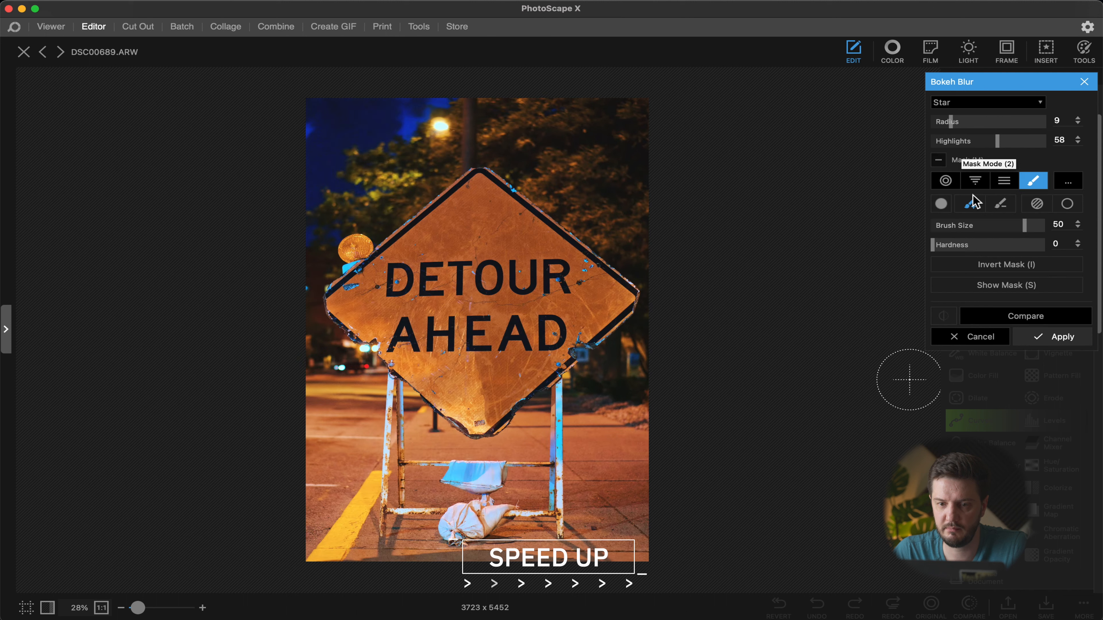
drag(341, 209, 552, 174)
drag(950, 122, 1001, 128)
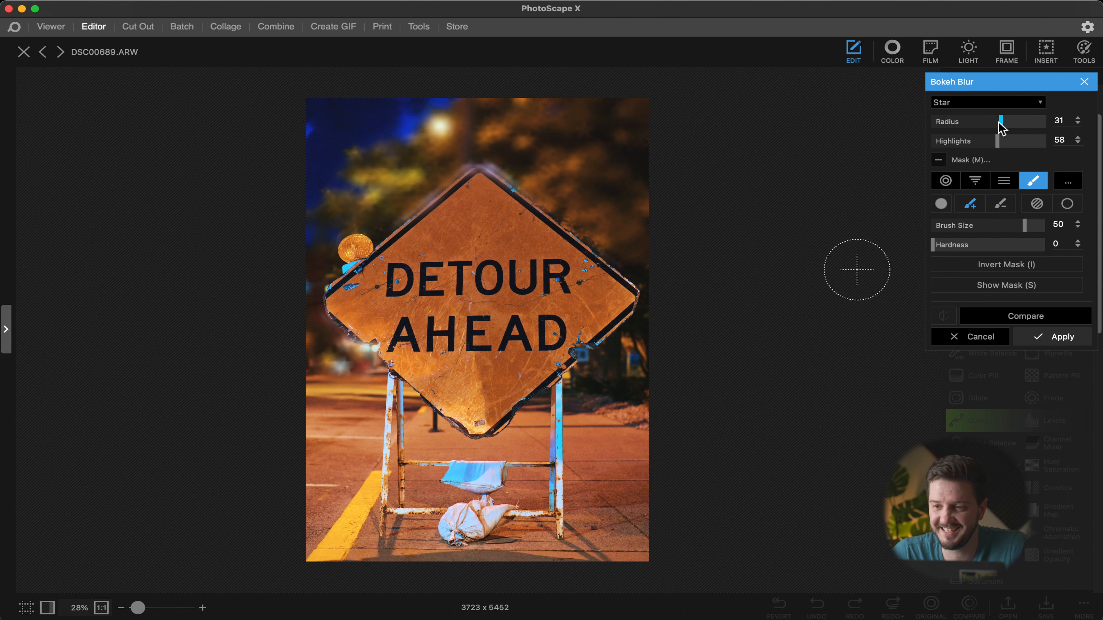
click(1023, 319)
click(1023, 319)
click(1023, 318)
click(1026, 337)
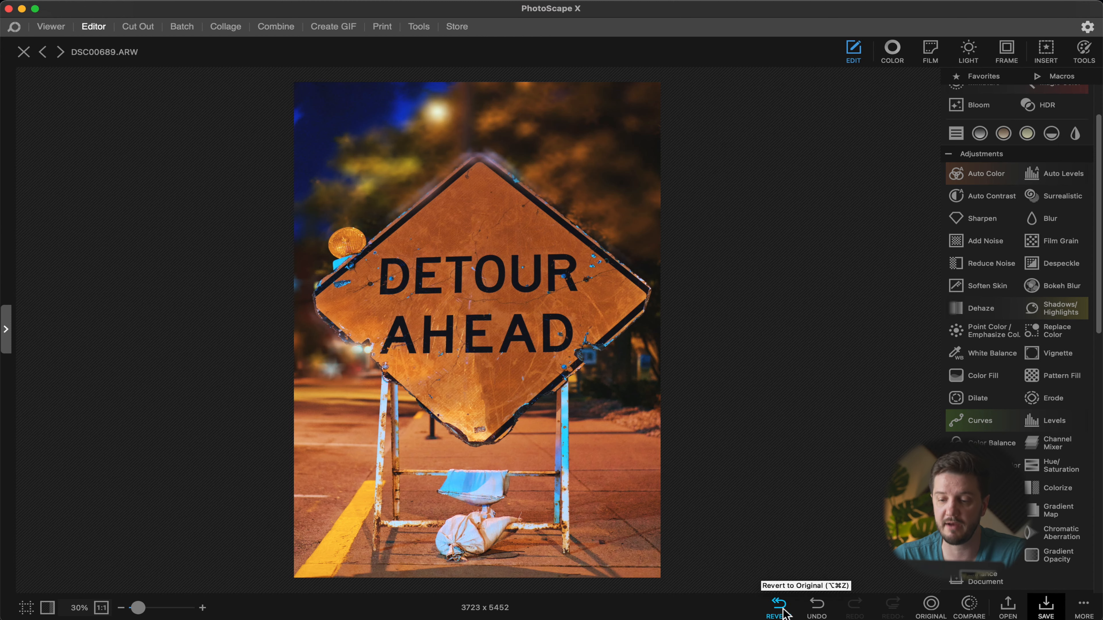
Step: Compare the edit with the original and undo the Bokeh Blur
click(934, 610)
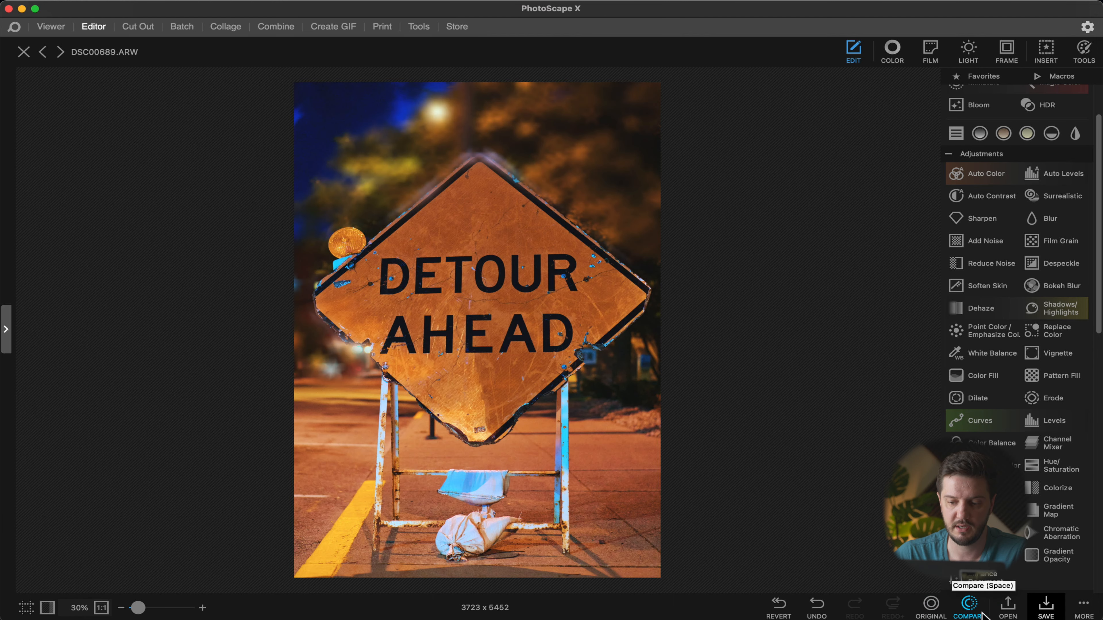
click(972, 610)
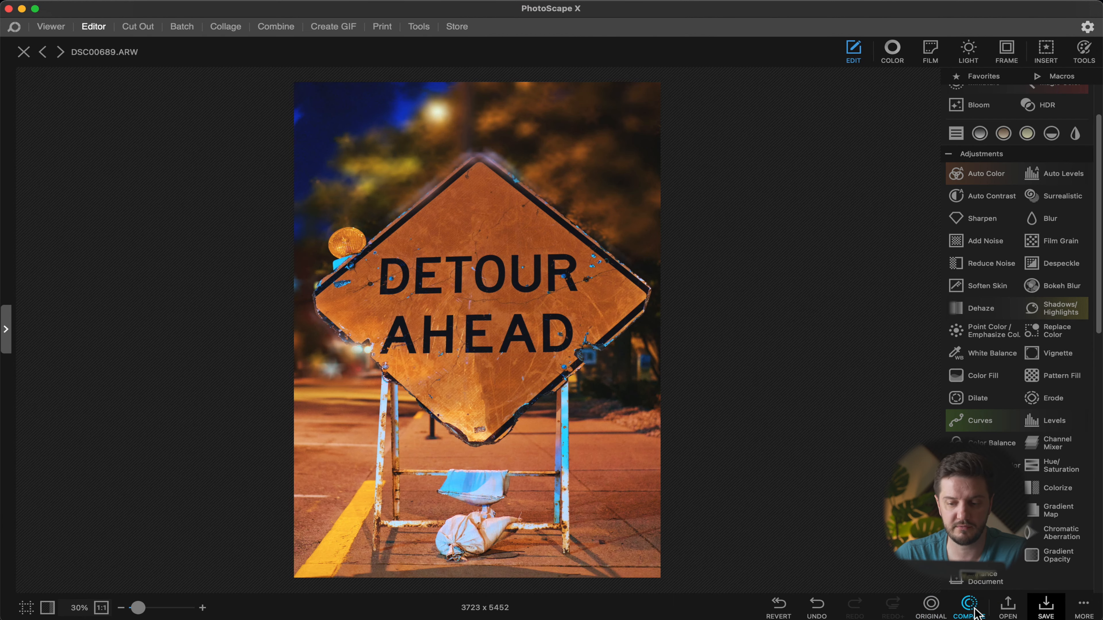
click(821, 608)
click(822, 609)
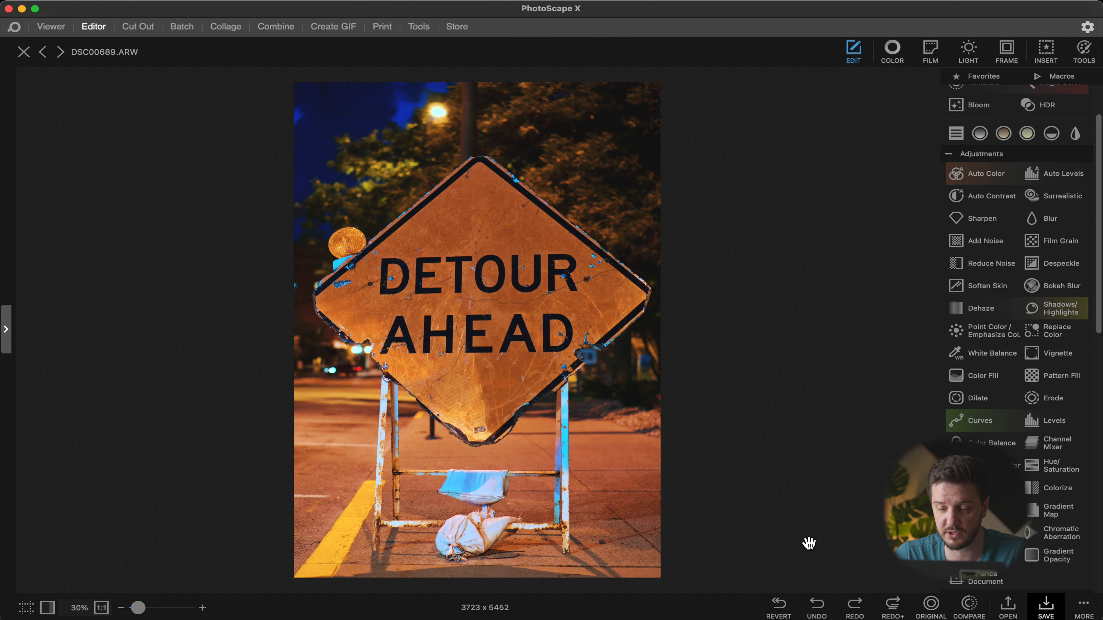
click(818, 606)
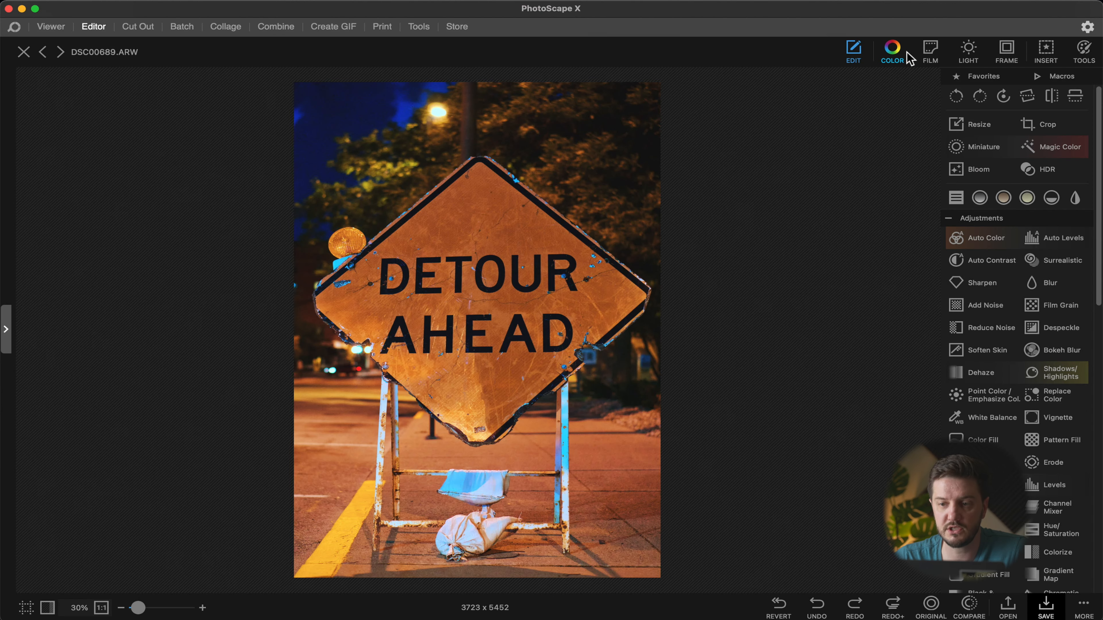
Step: Open the Color adjustments and set Brighten to 9 and Deepen to 54
click(890, 50)
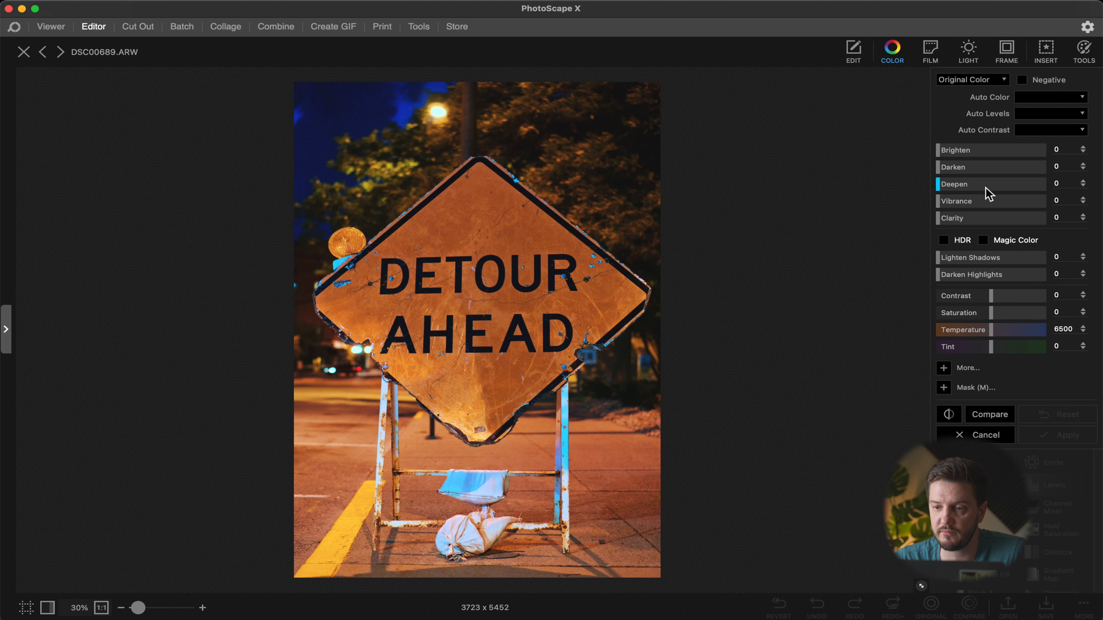
mouse_move(940, 148)
mouse_down()
mouse_move(1011, 155)
mouse_move(933, 153)
mouse_move(958, 152)
mouse_move(946, 157)
mouse_up()
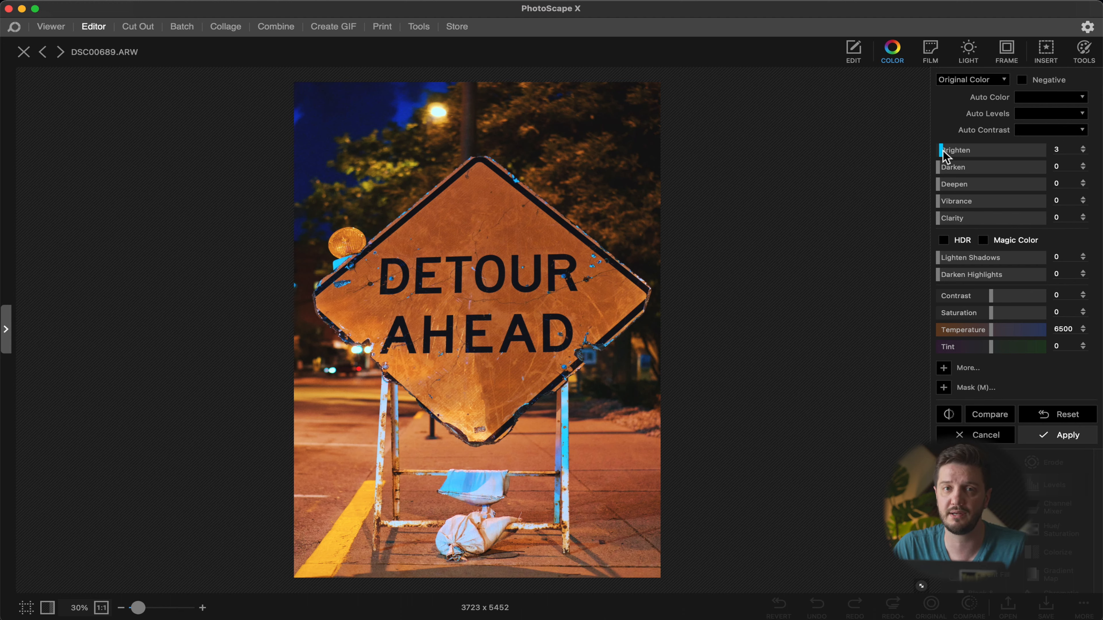
drag(944, 152, 997, 186)
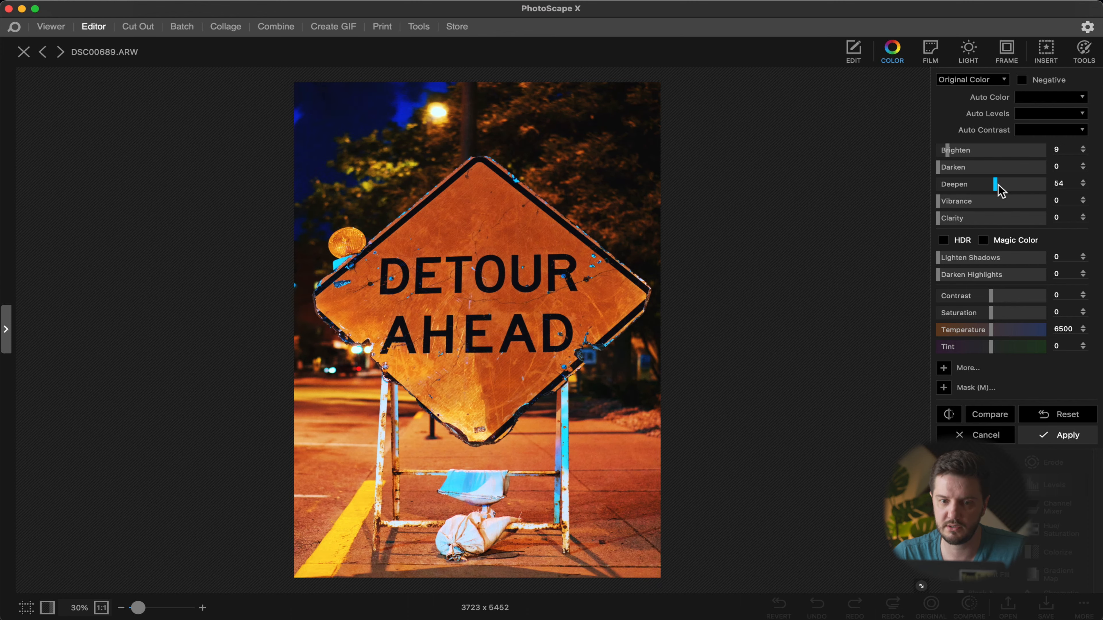
mouse_move(939, 205)
mouse_down()
mouse_move(1042, 208)
mouse_move(935, 203)
mouse_move(938, 222)
mouse_move(1046, 217)
mouse_move(938, 218)
mouse_up()
Step: Try the HDR and Magic Color options in the Color panel and switch them off again
click(943, 241)
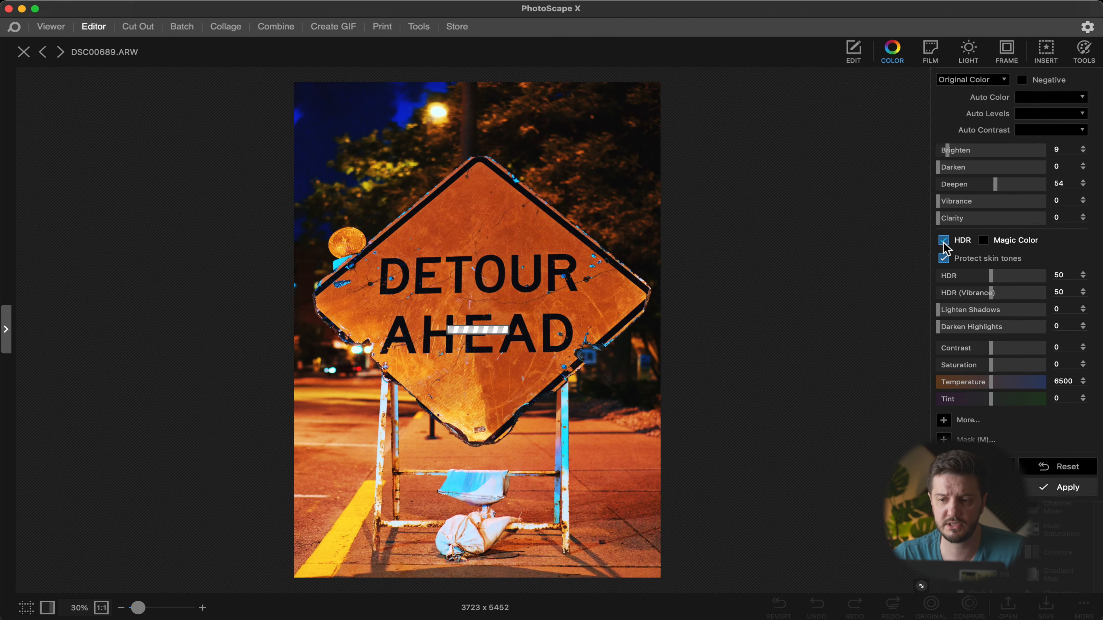
click(943, 242)
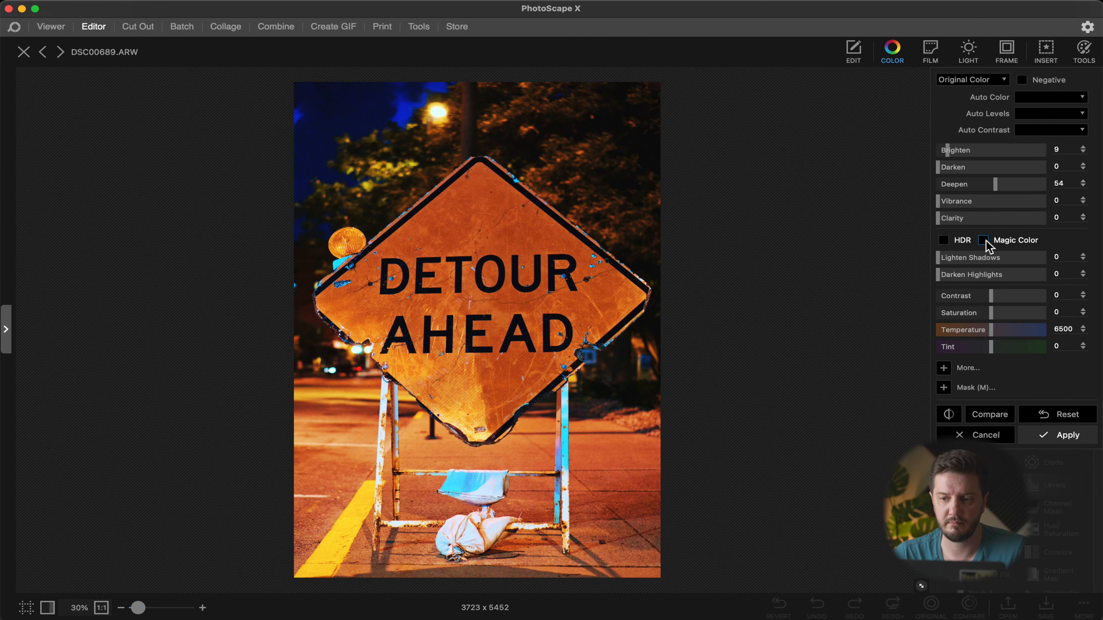
click(984, 240)
click(984, 241)
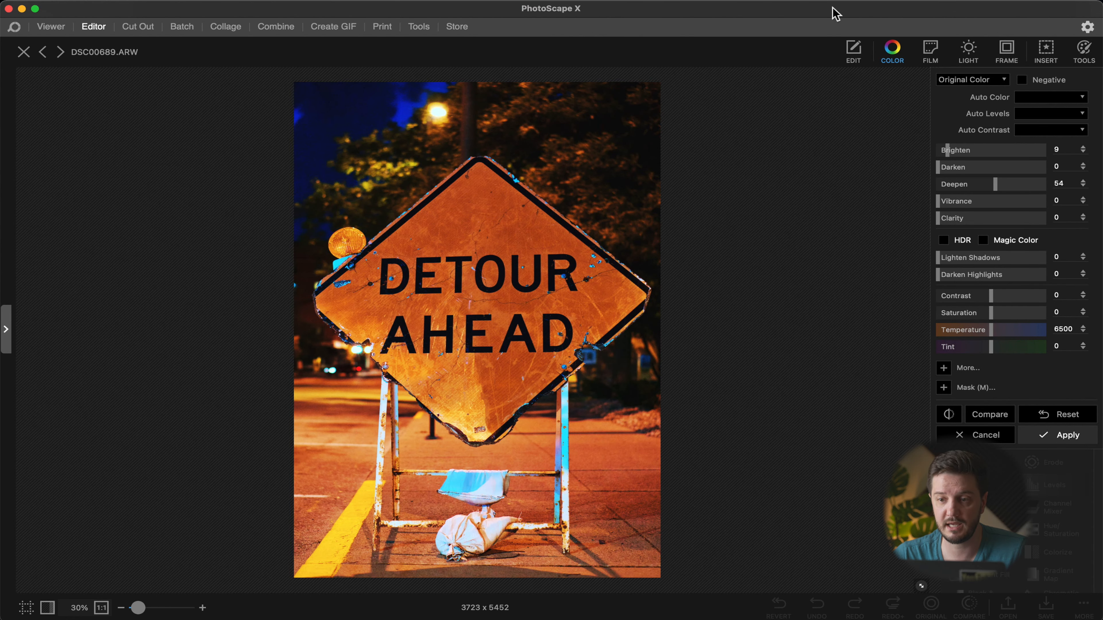
Step: Compare the Color adjustments with Exposure 32 and Gamma Correction -19 against the original and apply them
click(854, 52)
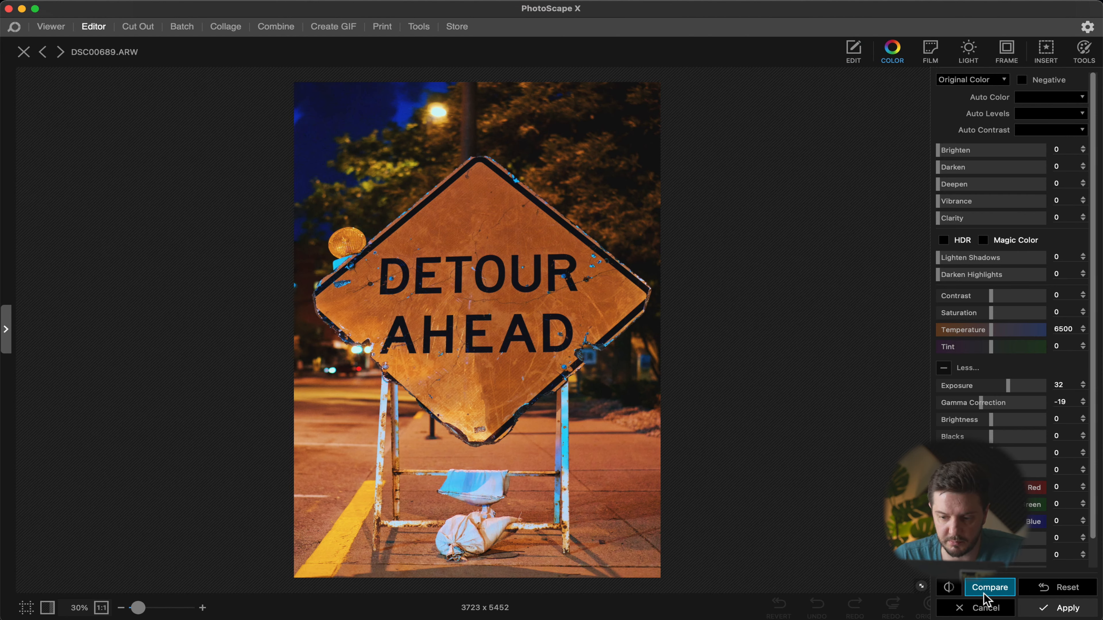
click(992, 596)
click(999, 593)
click(951, 593)
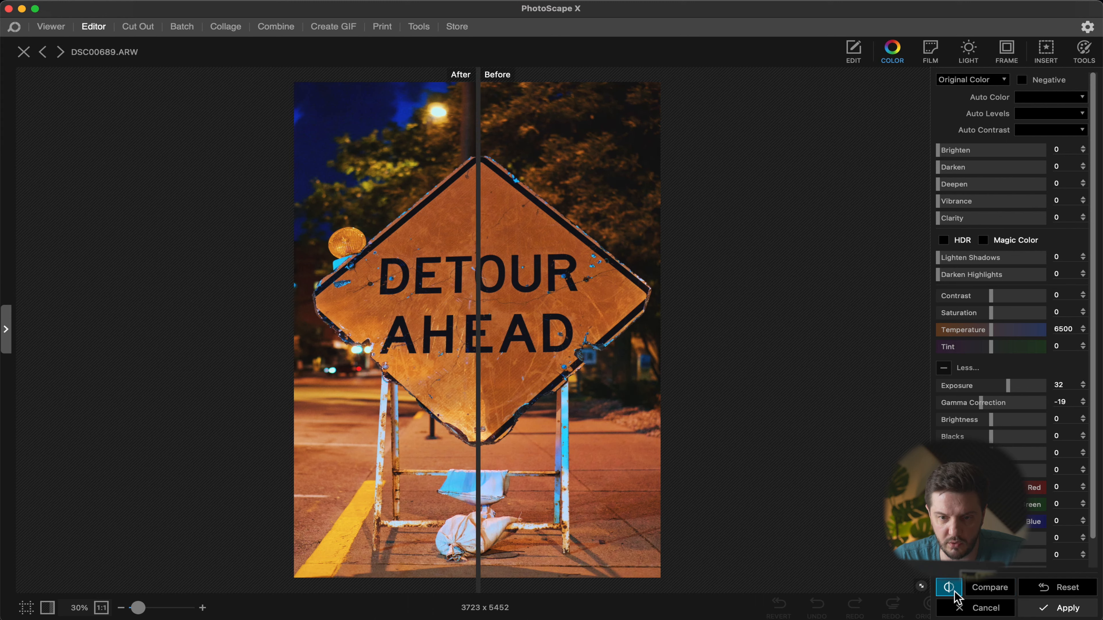
mouse_move(480, 323)
mouse_down()
mouse_move(396, 325)
mouse_move(603, 327)
mouse_move(613, 338)
mouse_move(284, 347)
mouse_move(563, 382)
mouse_move(462, 346)
mouse_move(477, 346)
mouse_up()
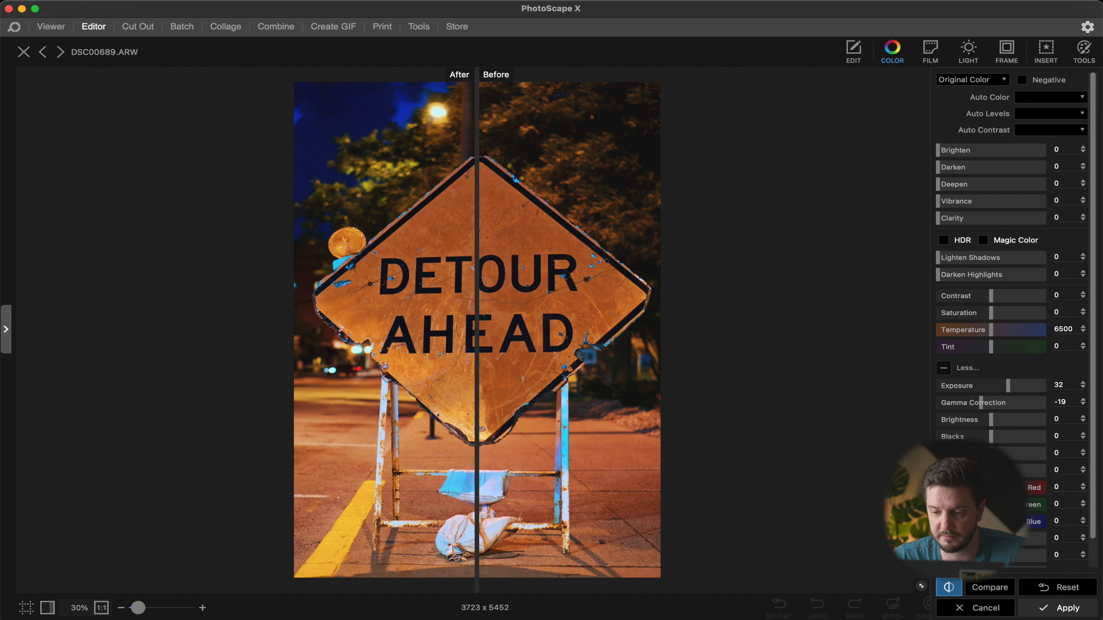
click(1056, 609)
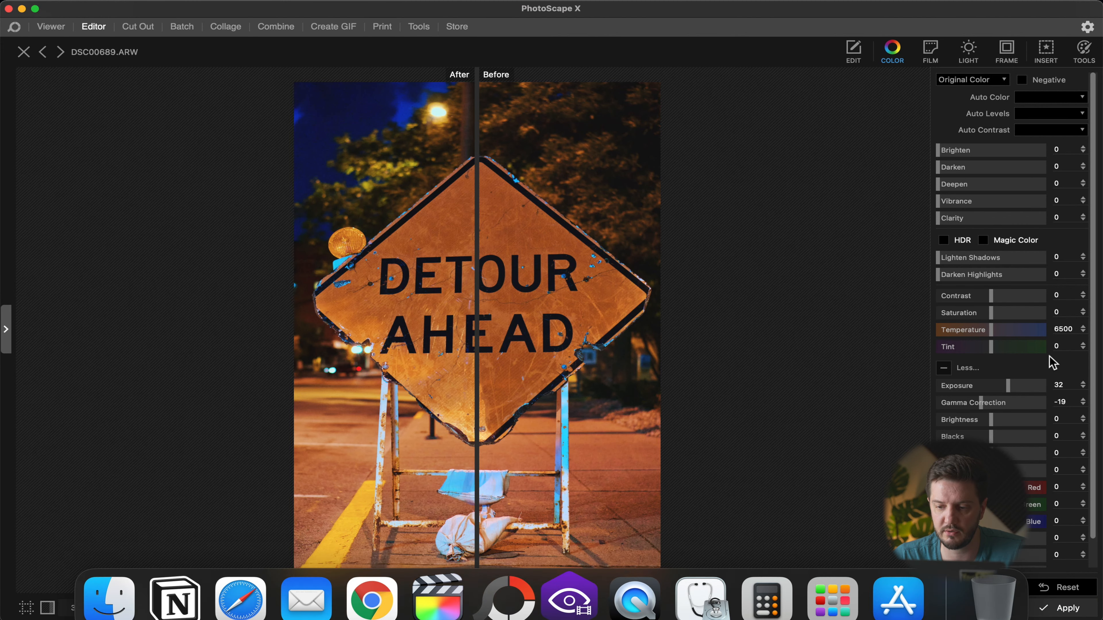
Step: Add Light Leaks overlay 003 and set its Amount to 36 and Scale to 116
click(951, 283)
click(930, 51)
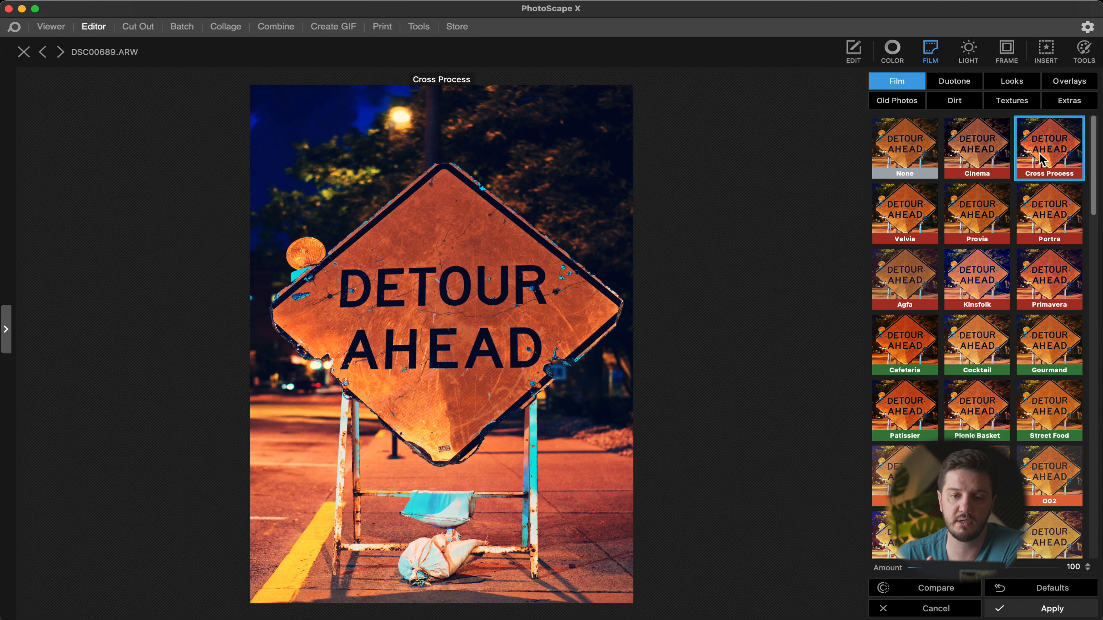
click(967, 52)
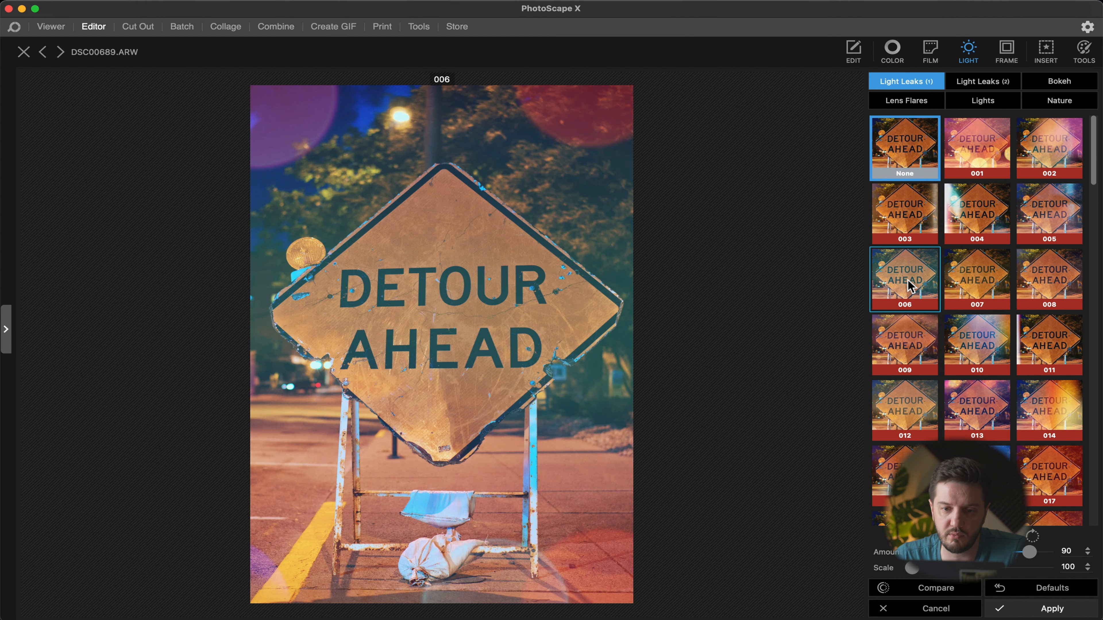
click(911, 221)
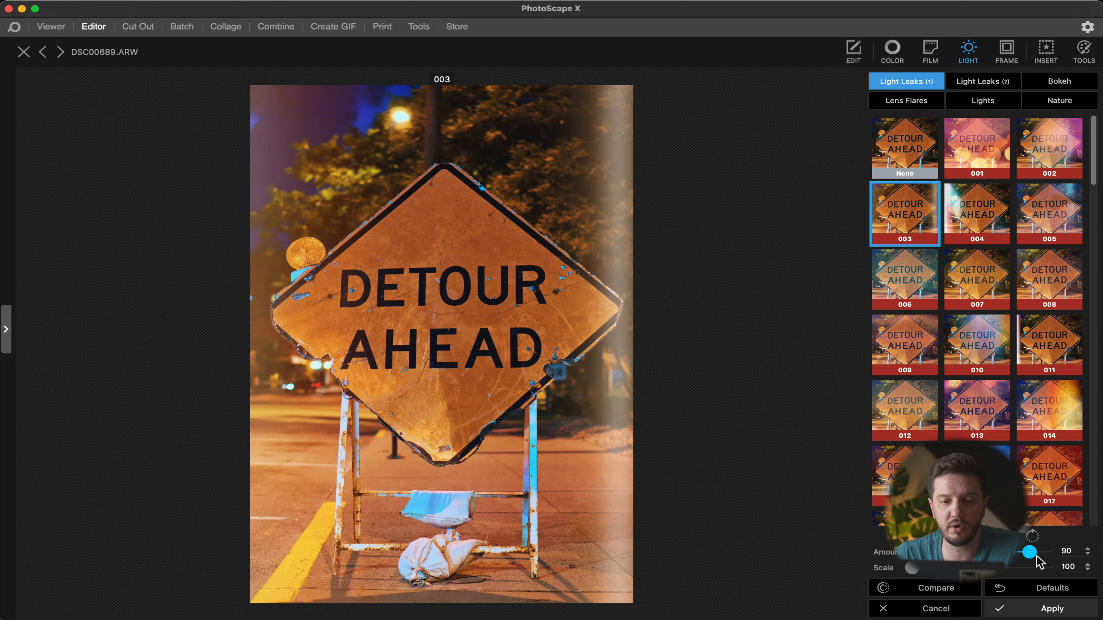
drag(1037, 558, 946, 554)
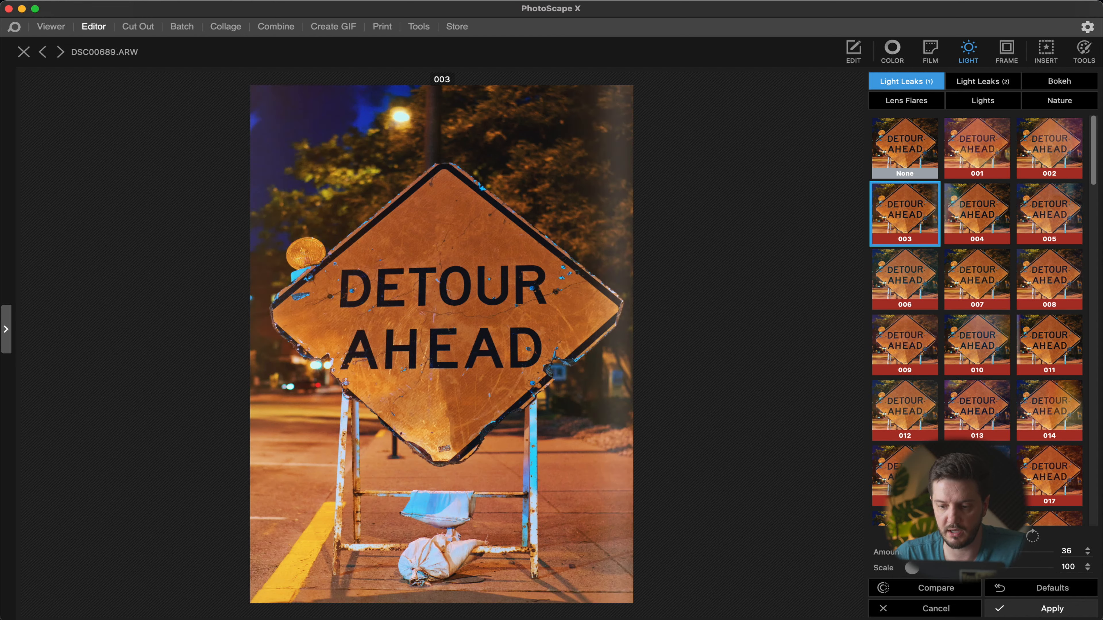
drag(915, 570, 940, 575)
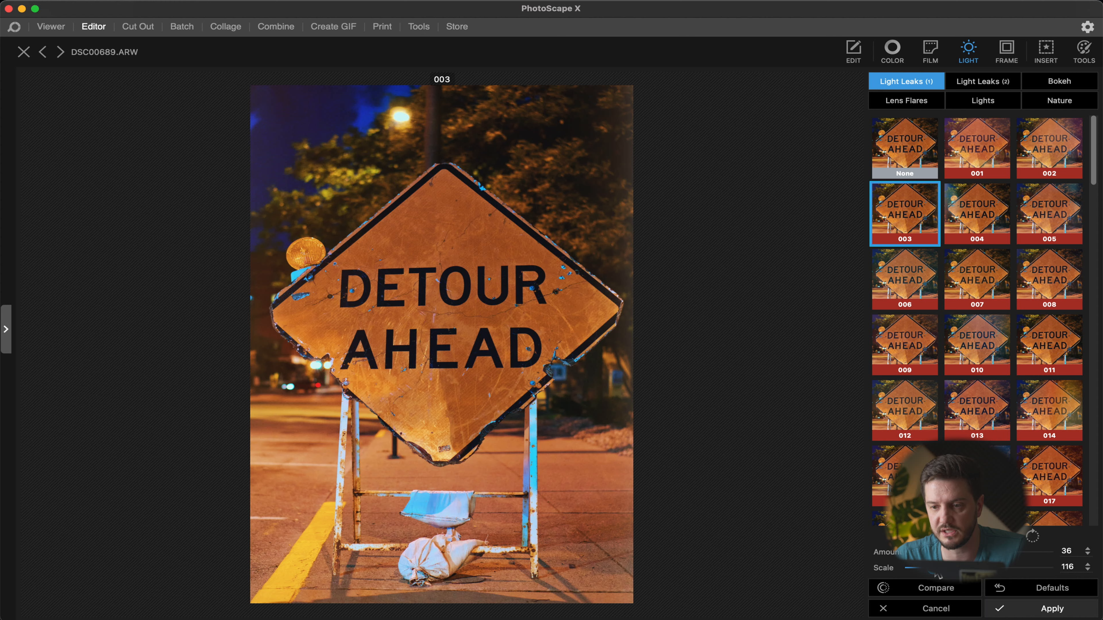
Step: Add Light Leaks (2) overlay 006, reposition its beam across the sign, and set Brightness to -25 and Scale to 76
click(982, 82)
click(910, 194)
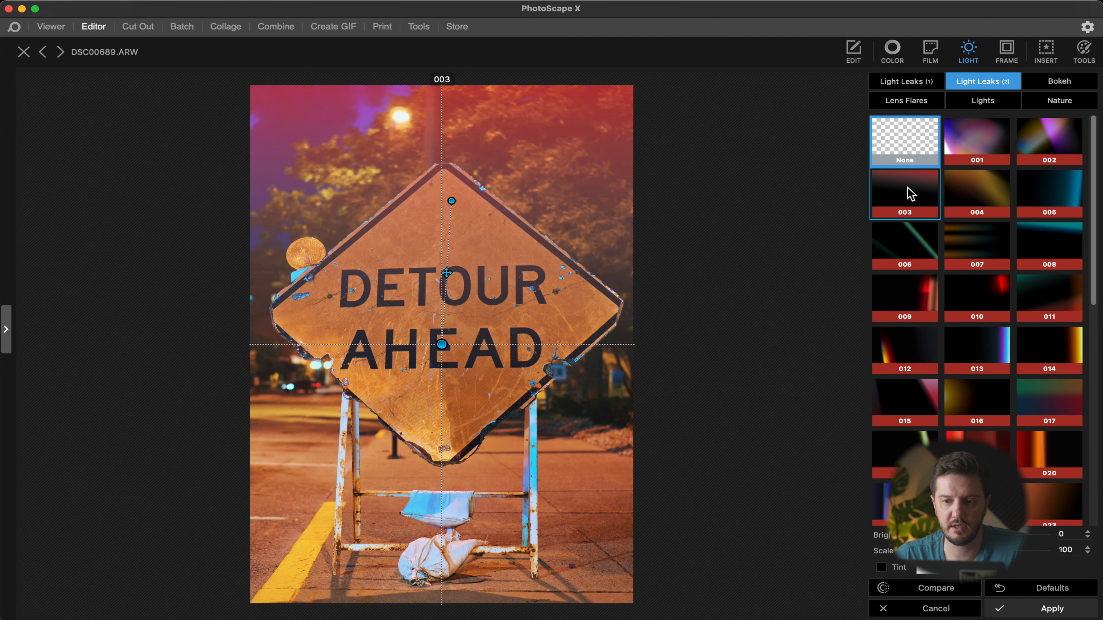
click(924, 248)
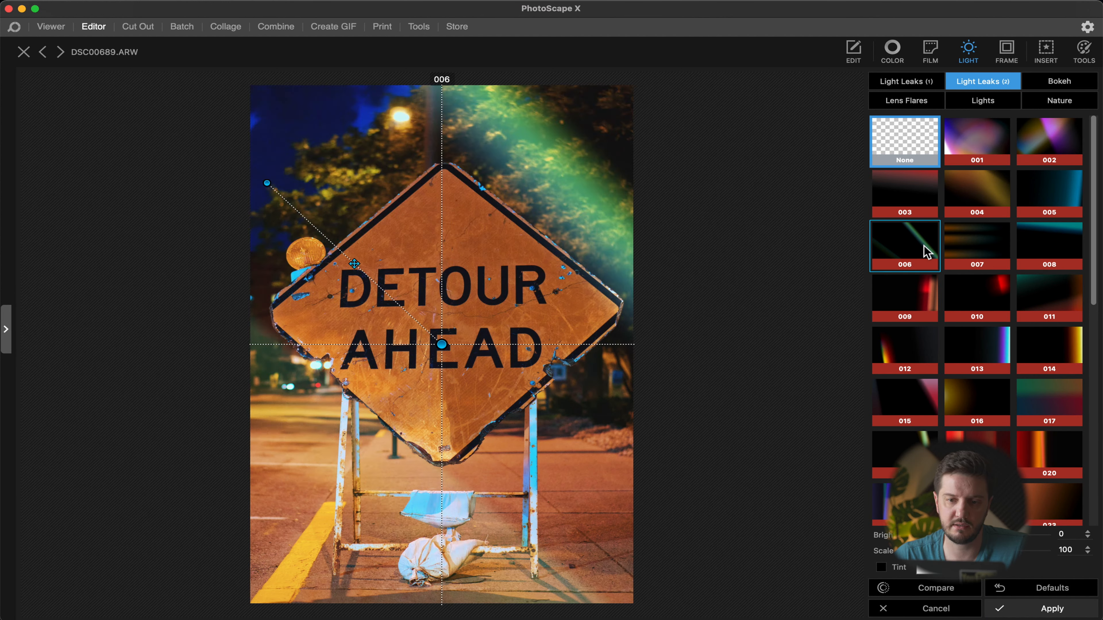
drag(356, 265, 407, 259)
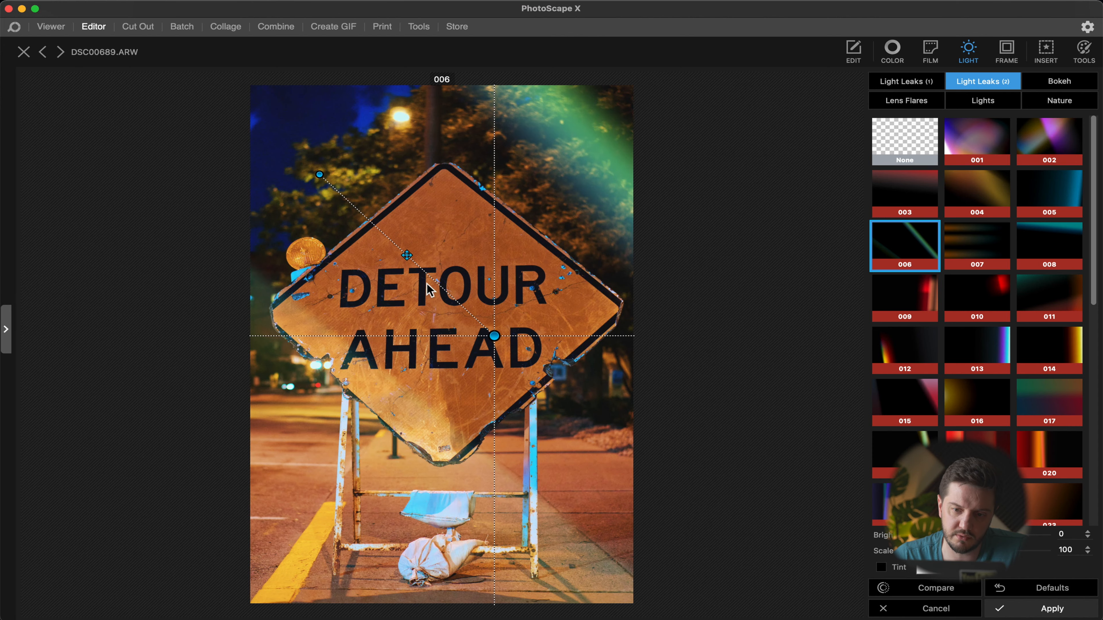
mouse_move(496, 336)
mouse_down()
mouse_move(424, 288)
mouse_move(308, 162)
mouse_move(474, 383)
mouse_move(395, 434)
mouse_move(608, 241)
mouse_move(595, 271)
mouse_move(492, 334)
mouse_up()
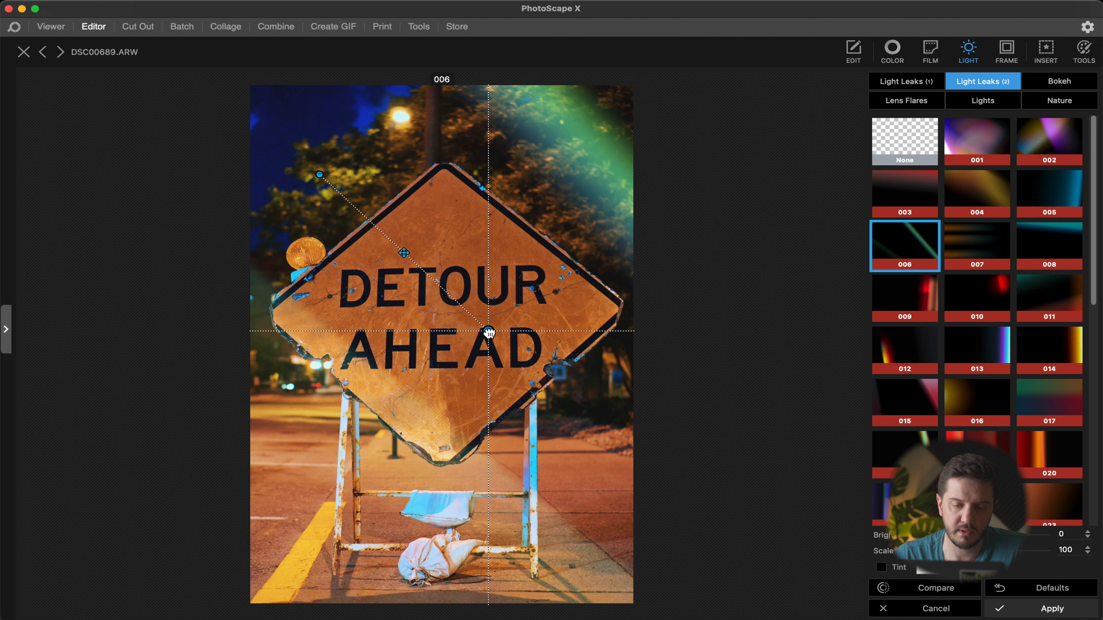
drag(323, 176, 268, 104)
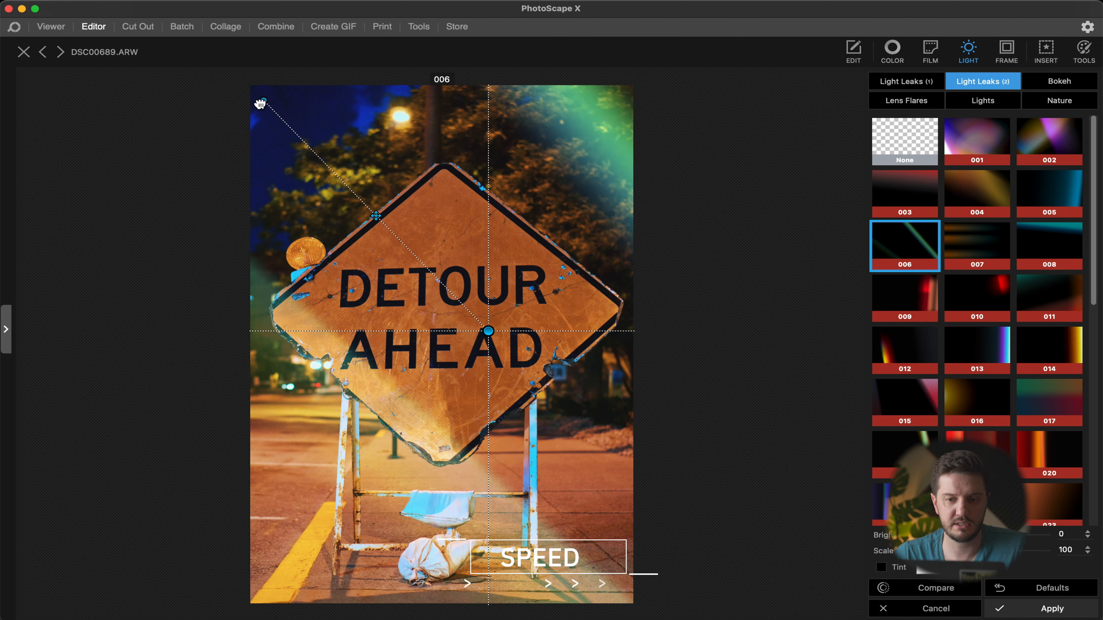
drag(983, 551, 952, 551)
drag(489, 332, 632, 573)
drag(953, 551, 964, 551)
drag(983, 534, 950, 535)
drag(435, 243, 463, 244)
drag(632, 572, 304, 548)
drag(963, 551, 967, 551)
drag(950, 534, 966, 535)
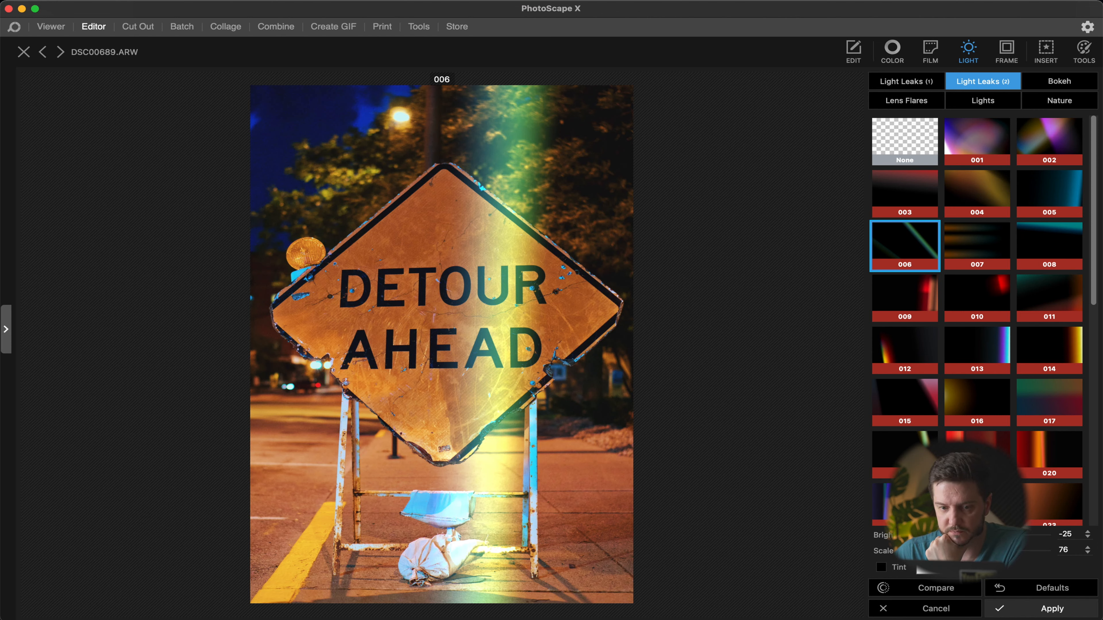
Step: Try Bokeh overlays 004, 001 and 014 on the photo
click(1072, 83)
click(1006, 191)
click(981, 146)
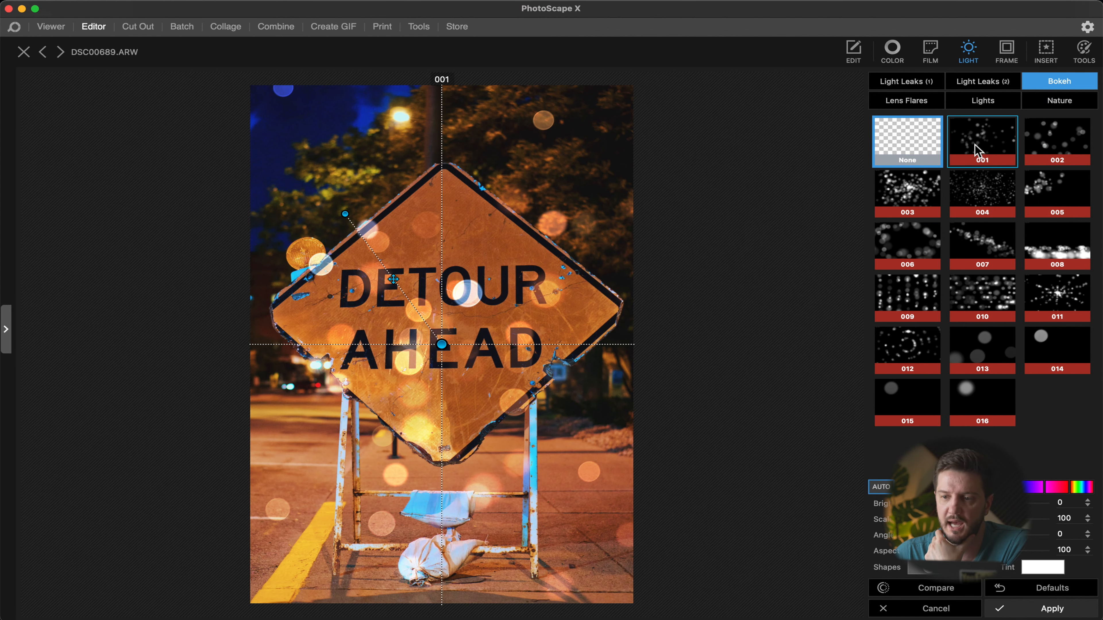
click(1041, 142)
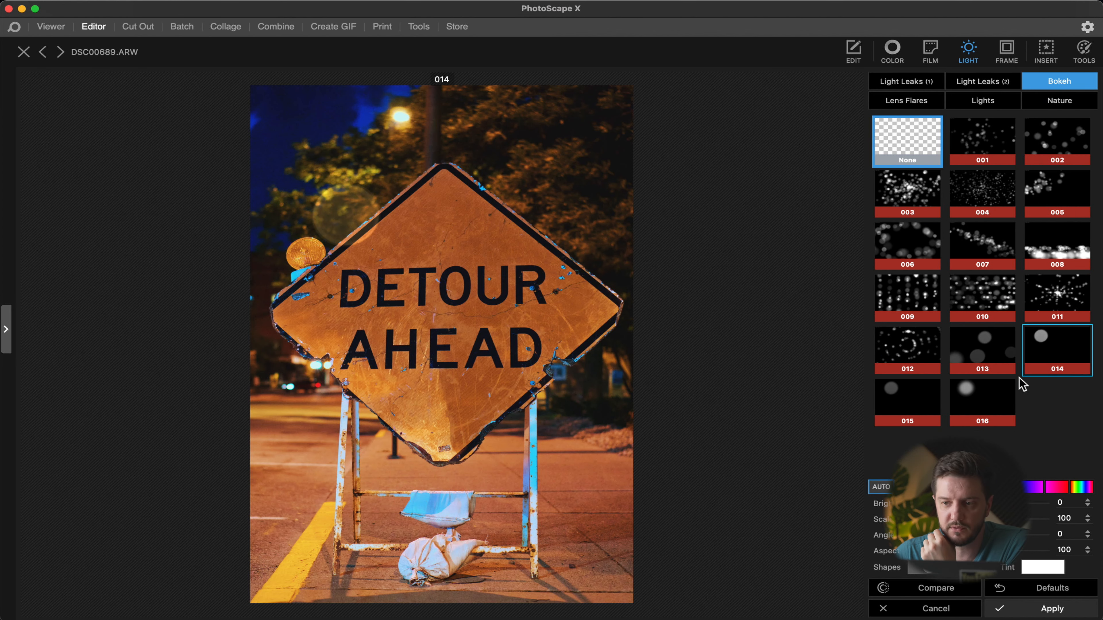
Step: Apply the first frame with corner marks to the photo
click(1006, 51)
click(1025, 122)
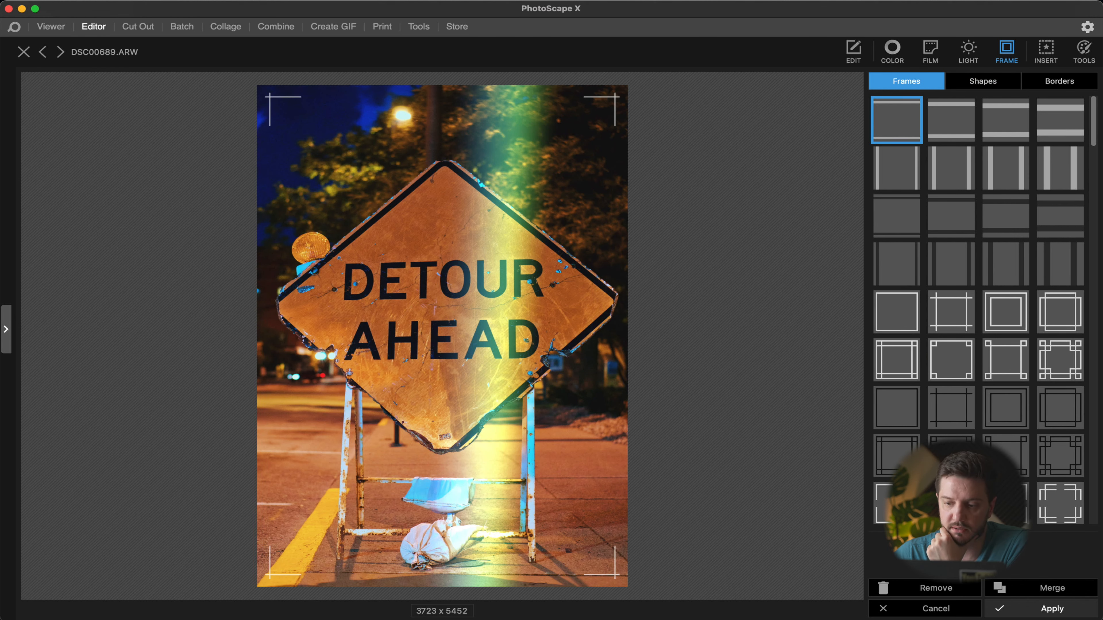
click(1051, 608)
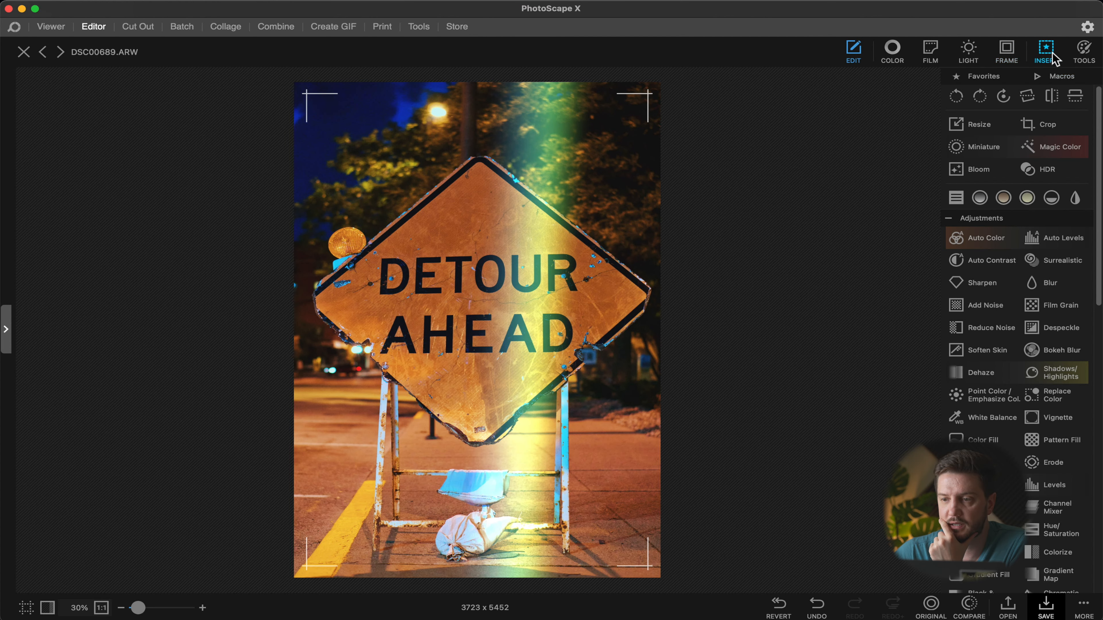
Step: Insert an arrow in the upper-left sky pointing toward the sign
click(1047, 49)
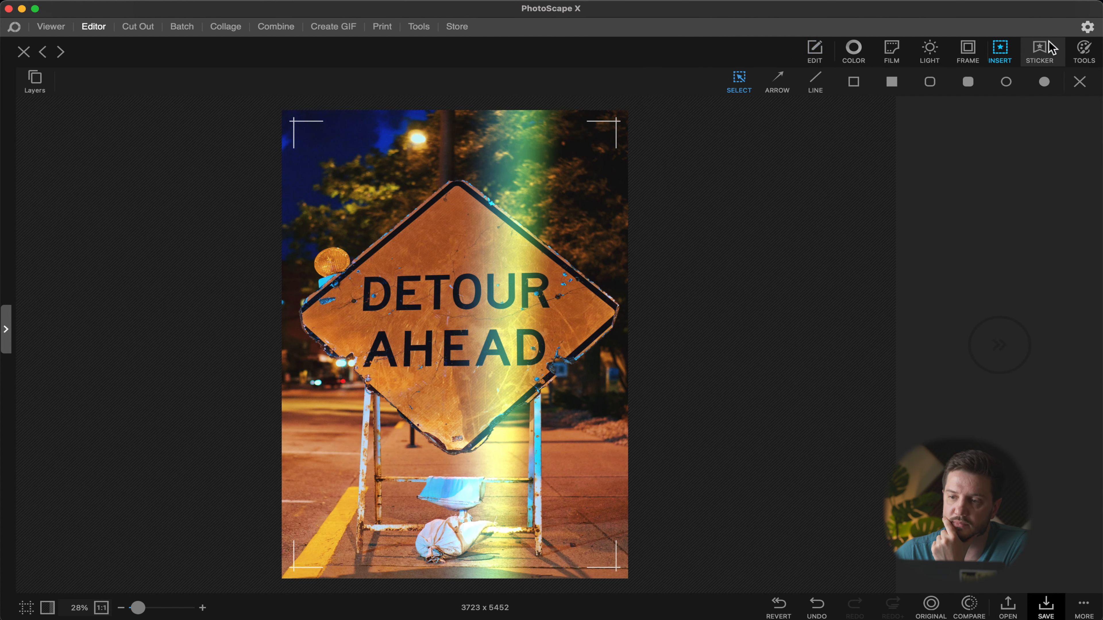
click(781, 84)
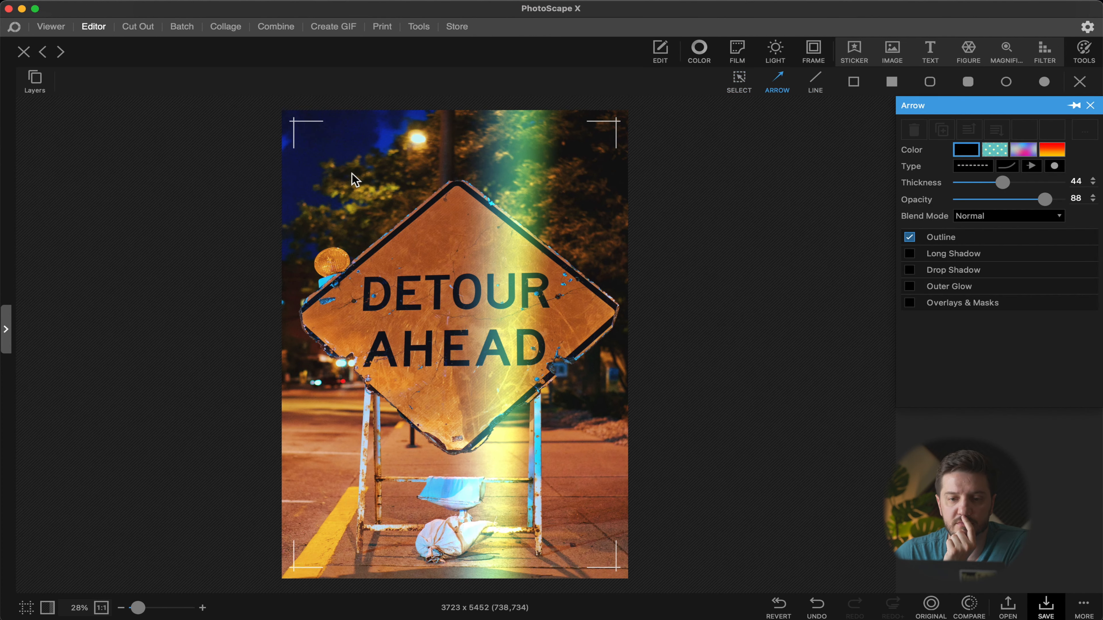
drag(337, 160, 405, 221)
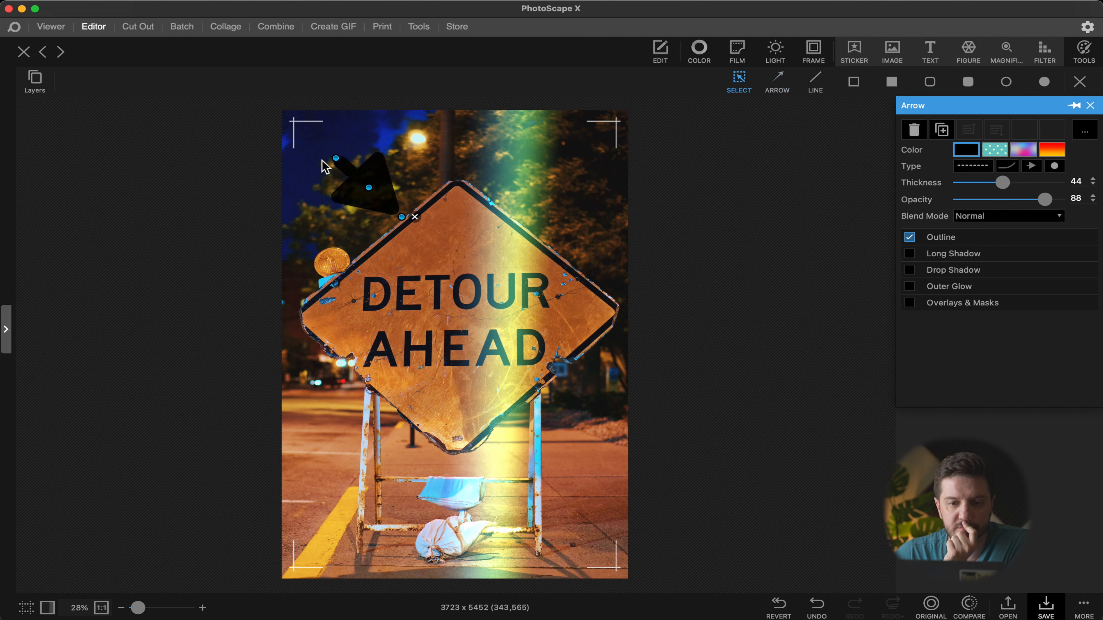
drag(337, 160, 319, 136)
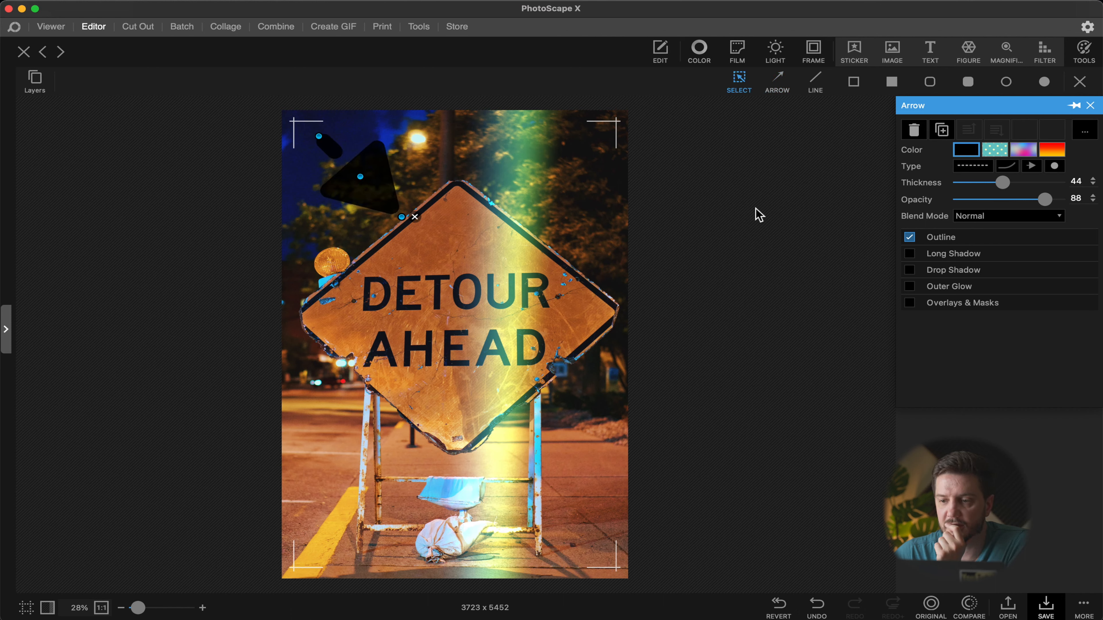
Step: Change the arrow's line, head and tail styles, set its thickness to 21, and deselect it
click(982, 172)
click(983, 187)
click(1018, 169)
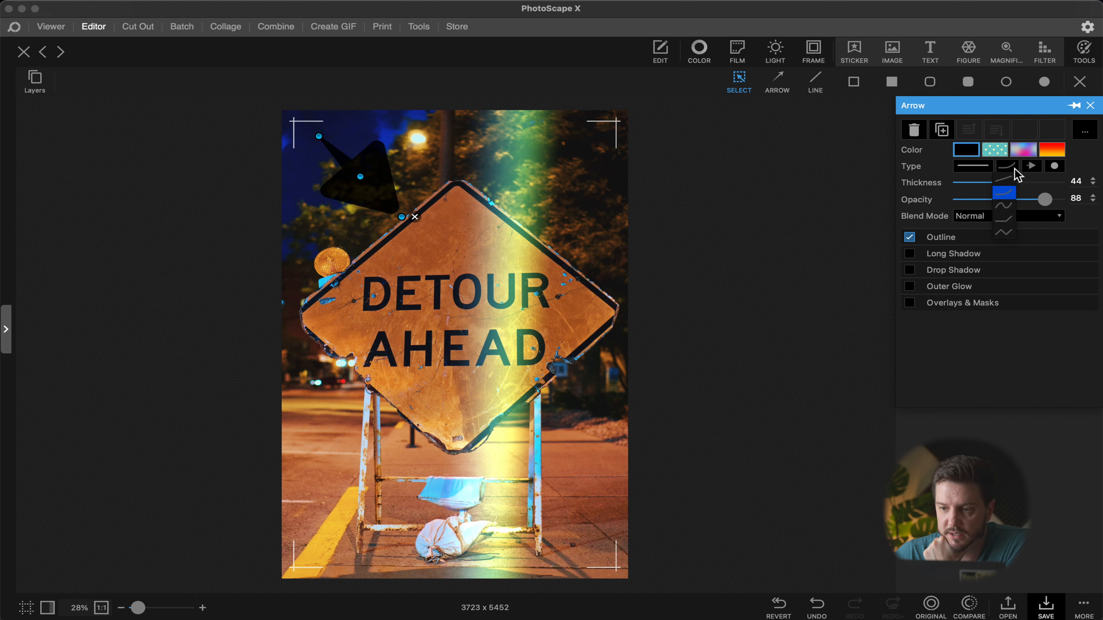
click(1012, 182)
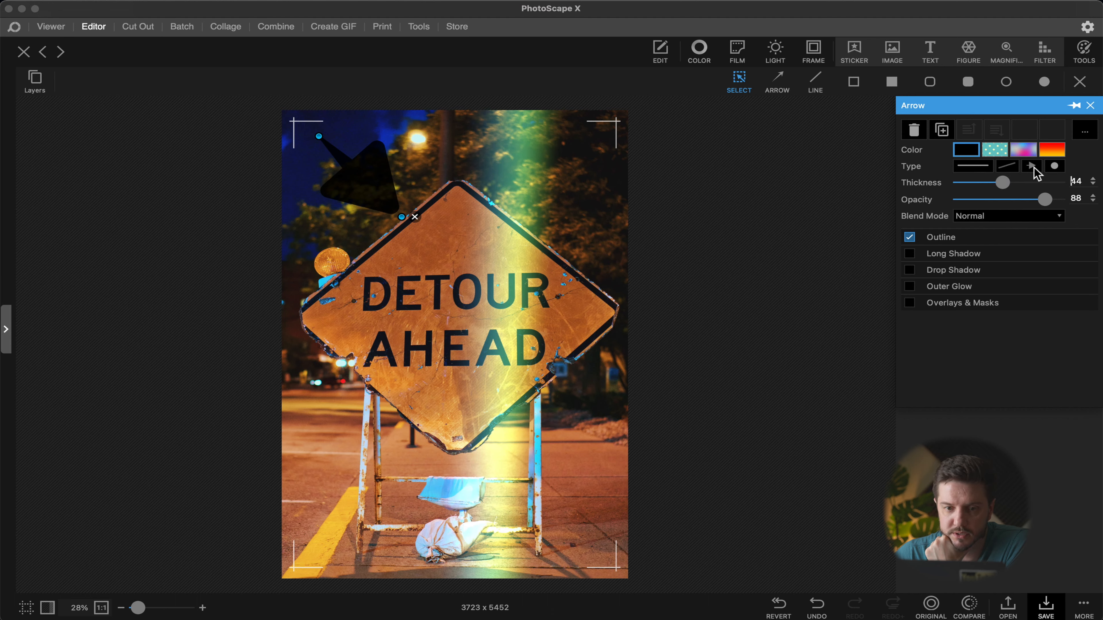
click(1036, 172)
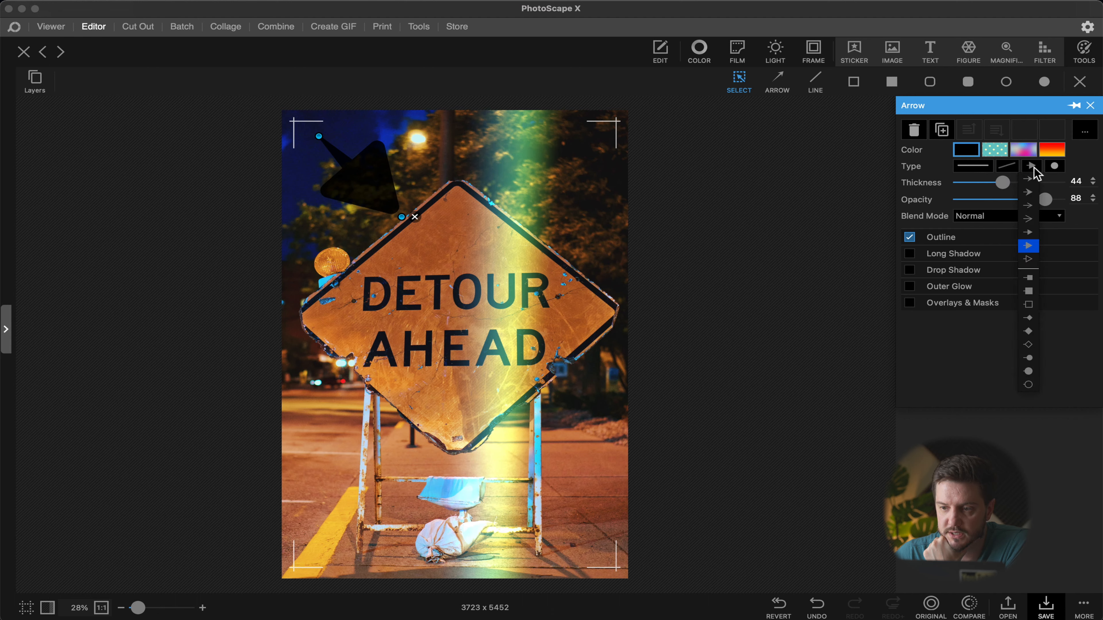
click(1034, 261)
click(1053, 167)
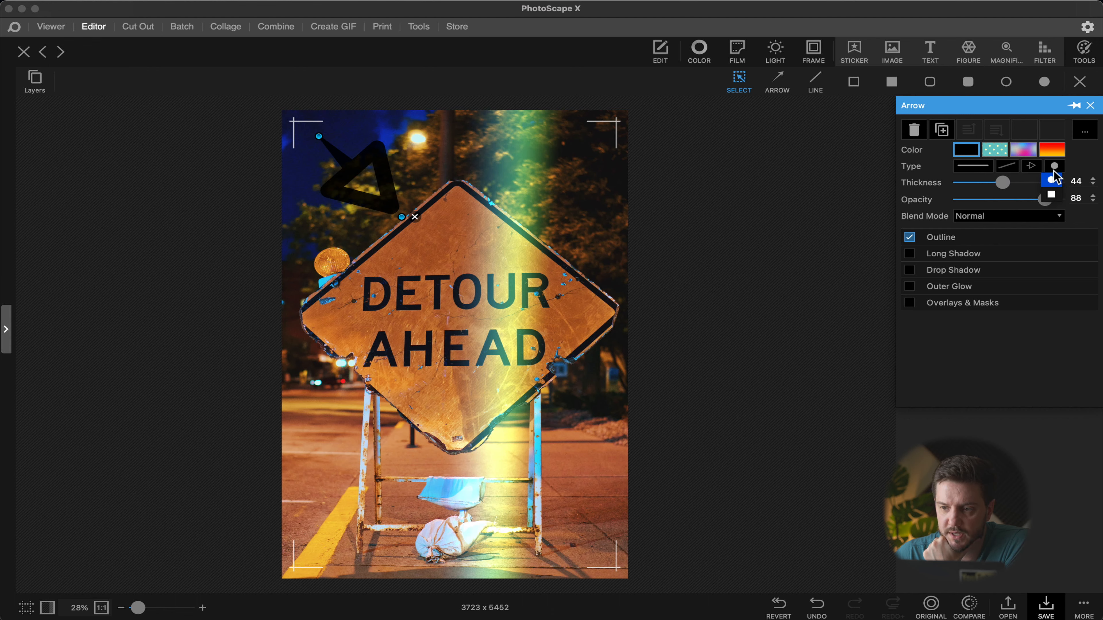
click(1052, 195)
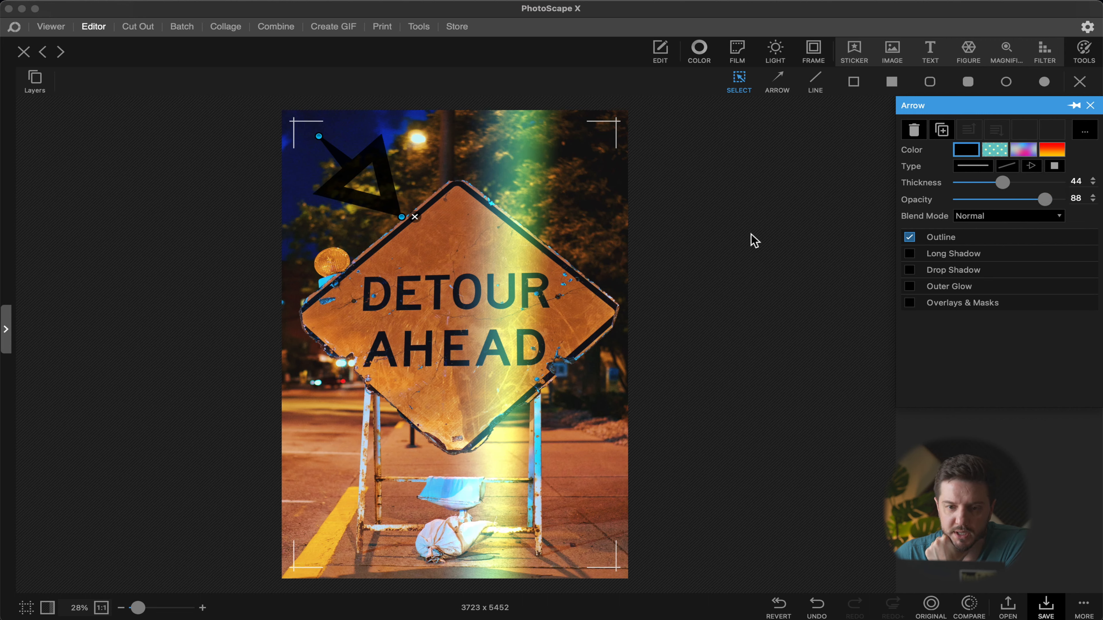
drag(993, 189, 981, 186)
click(385, 201)
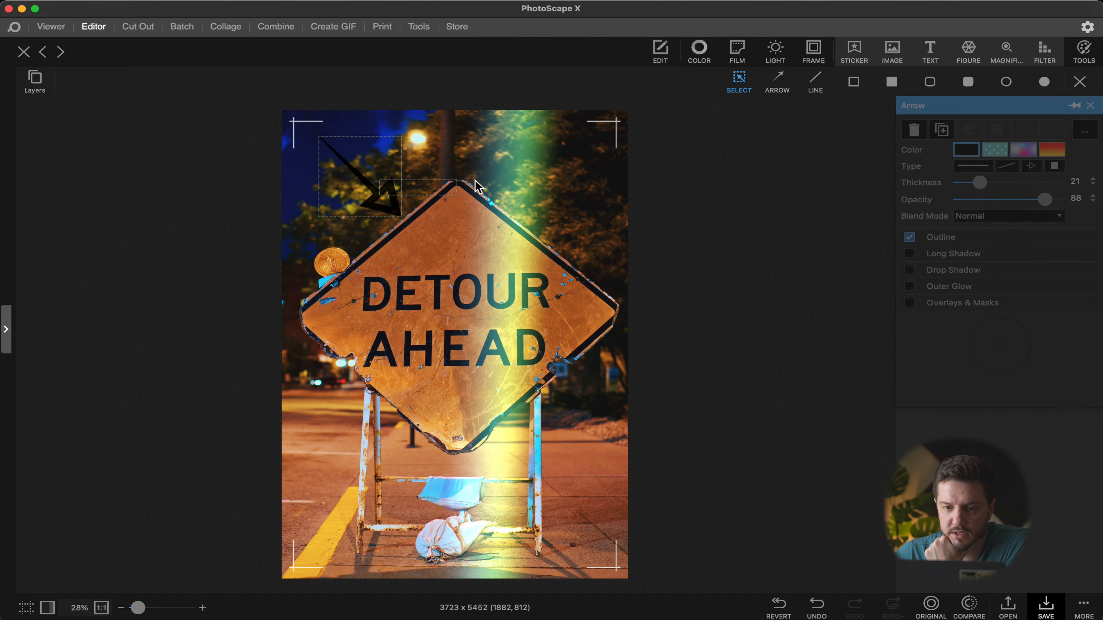
Step: Reshape the arrow to point straight down and move it over the sign's center
drag(384, 198, 473, 391)
drag(461, 175, 477, 136)
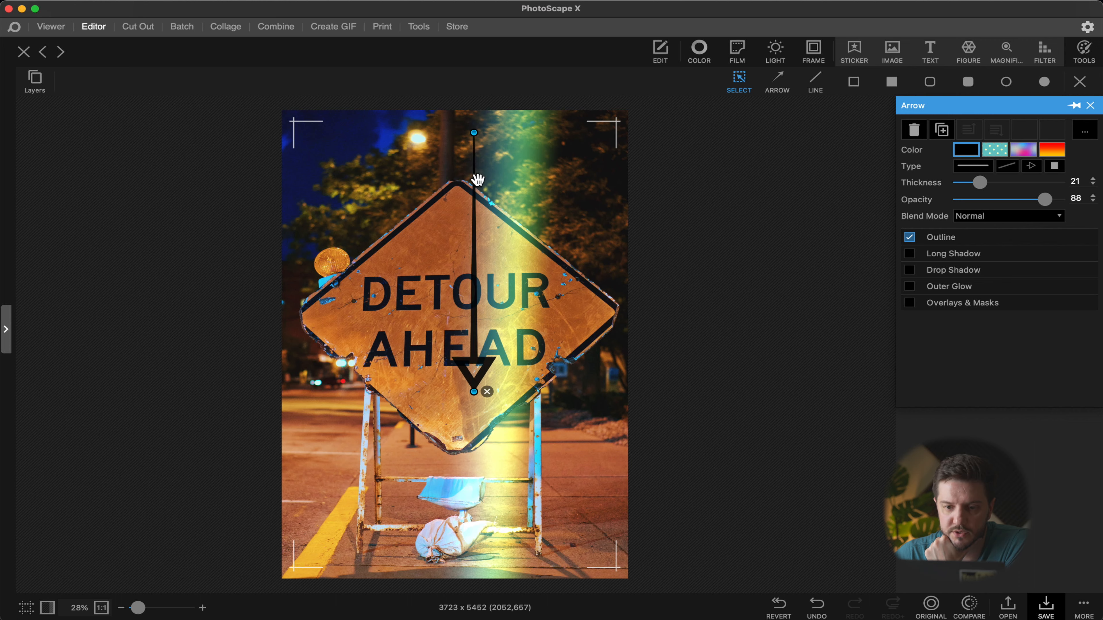
drag(477, 284, 508, 320)
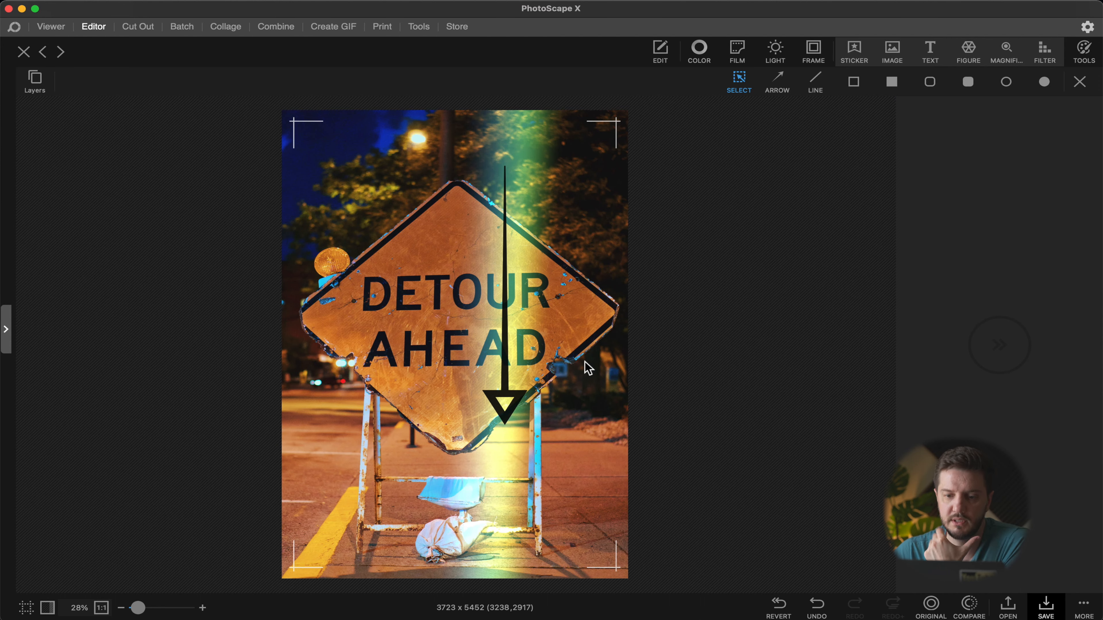
Step: Try a dot pattern for the arrow's color, then apply a gradient fill instead
mouse_move(977, 178)
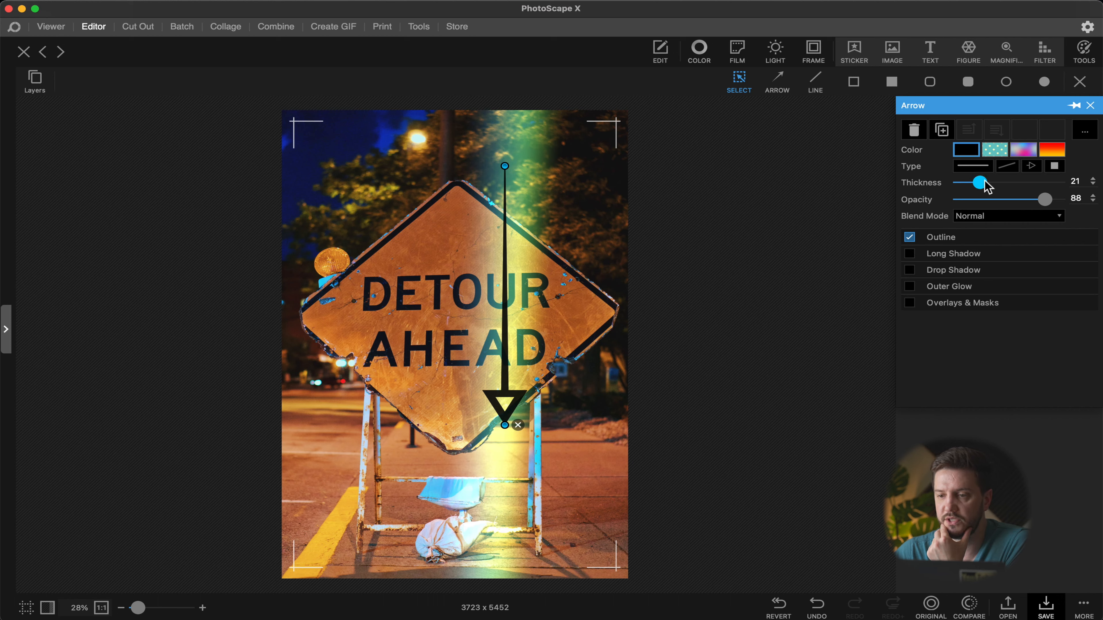
click(996, 150)
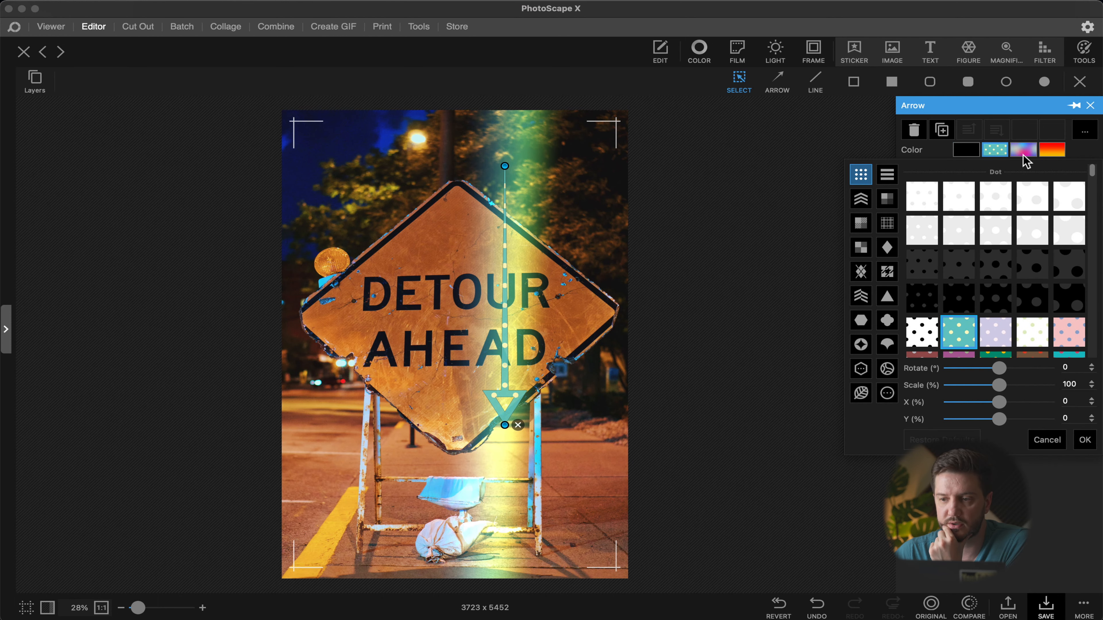
click(1025, 152)
click(1033, 150)
click(1033, 214)
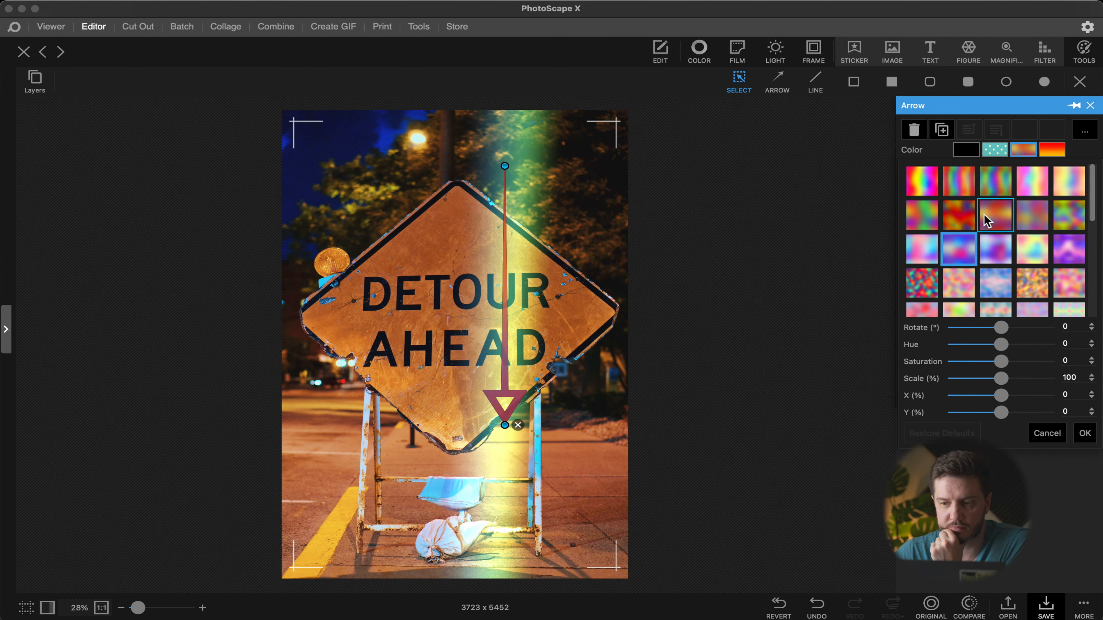
Step: Insert the YouTube logo screenshot from the Desktop and place it at the top of the sign
click(896, 54)
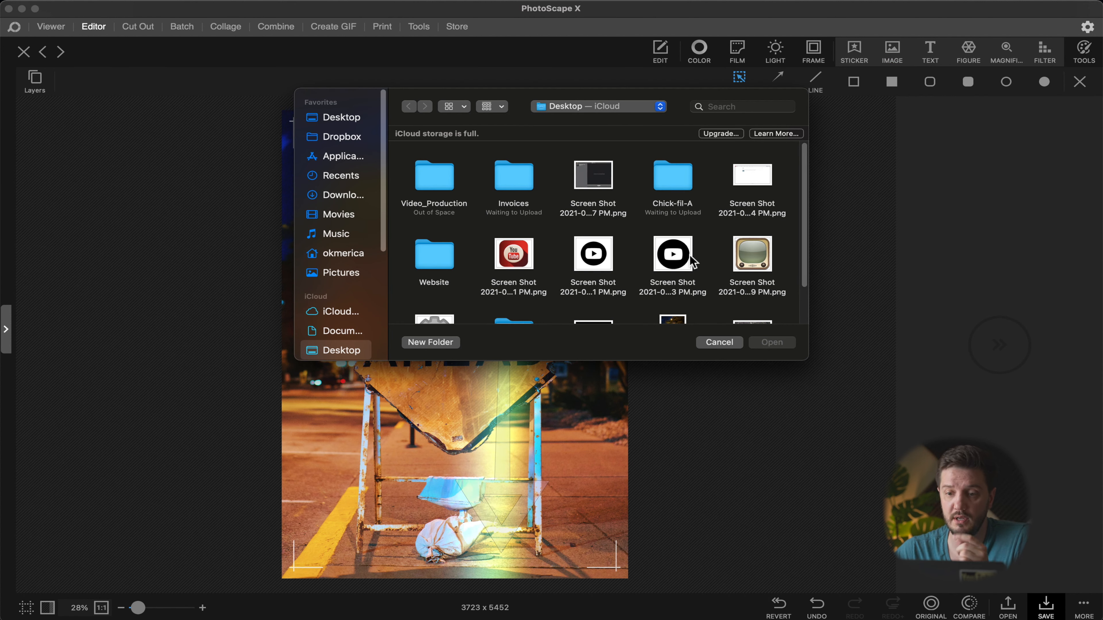
double_click(608, 266)
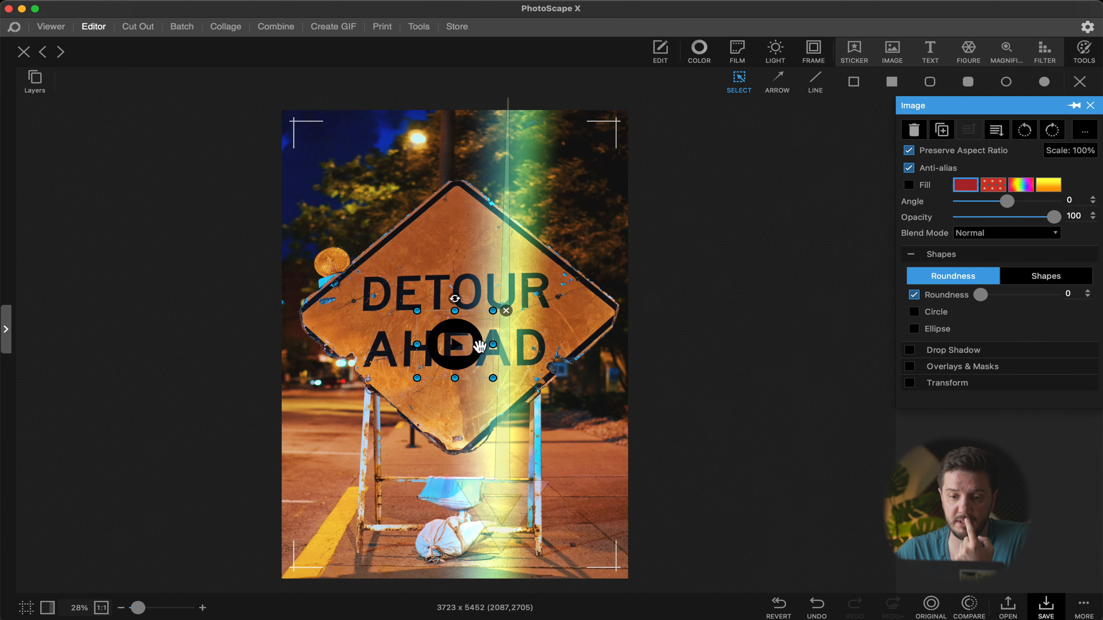
drag(456, 337, 456, 237)
drag(457, 260, 456, 264)
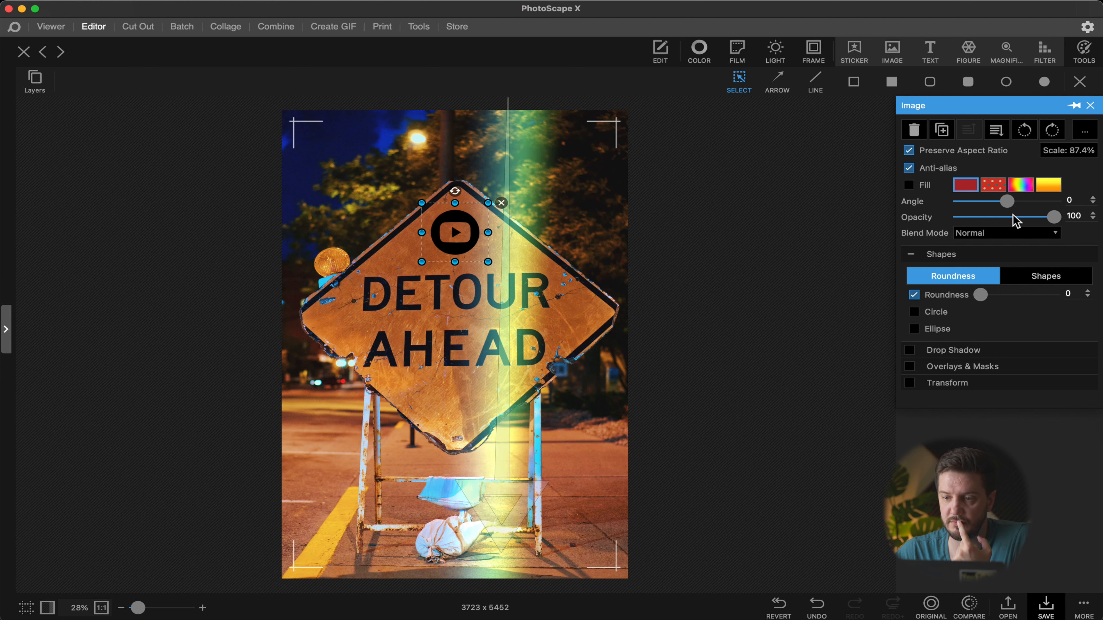
Step: Set the logo image's opacity to 85, its angle to 1 and its roundness to 100
drag(1048, 220, 1037, 216)
drag(1007, 201, 1017, 210)
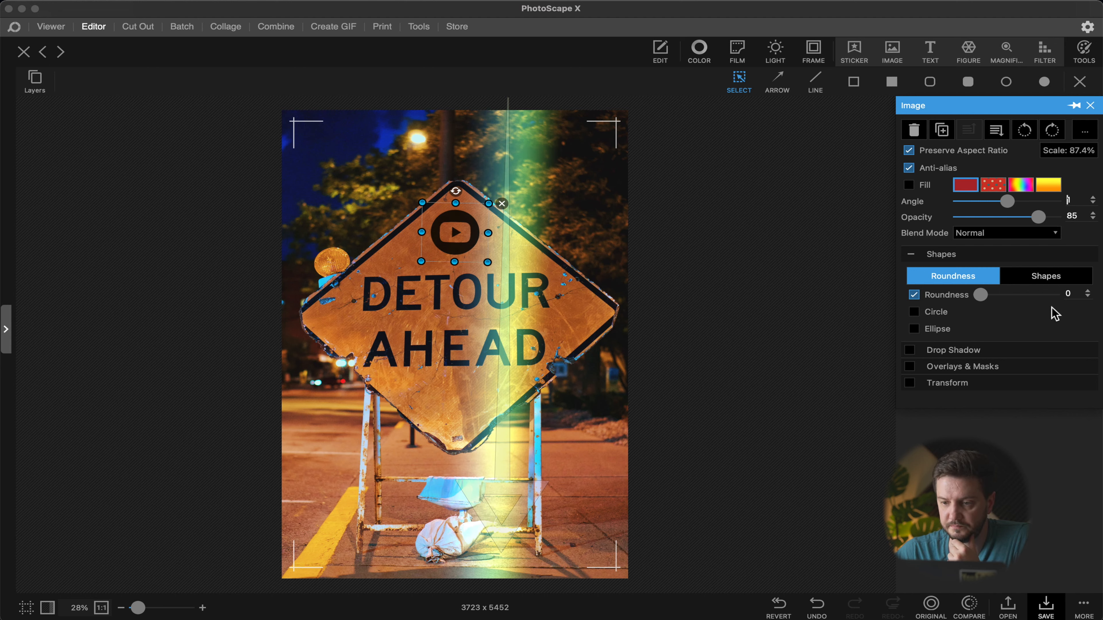
drag(995, 299, 1055, 295)
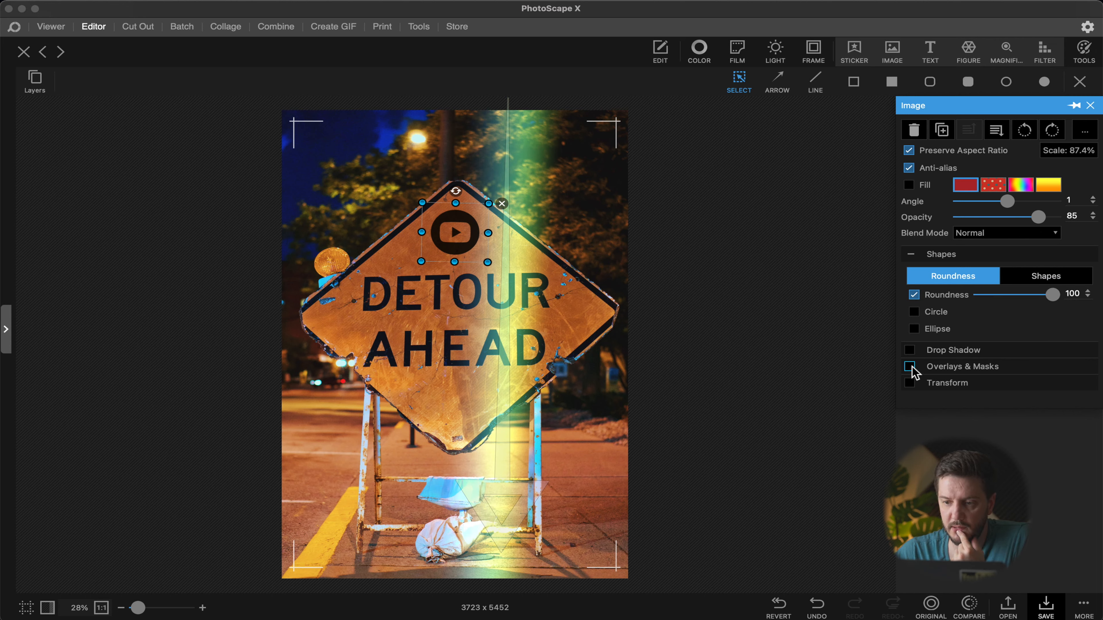
Step: Enable Overlays & Masks on the logo and apply a grunge texture overlay
click(910, 367)
click(925, 319)
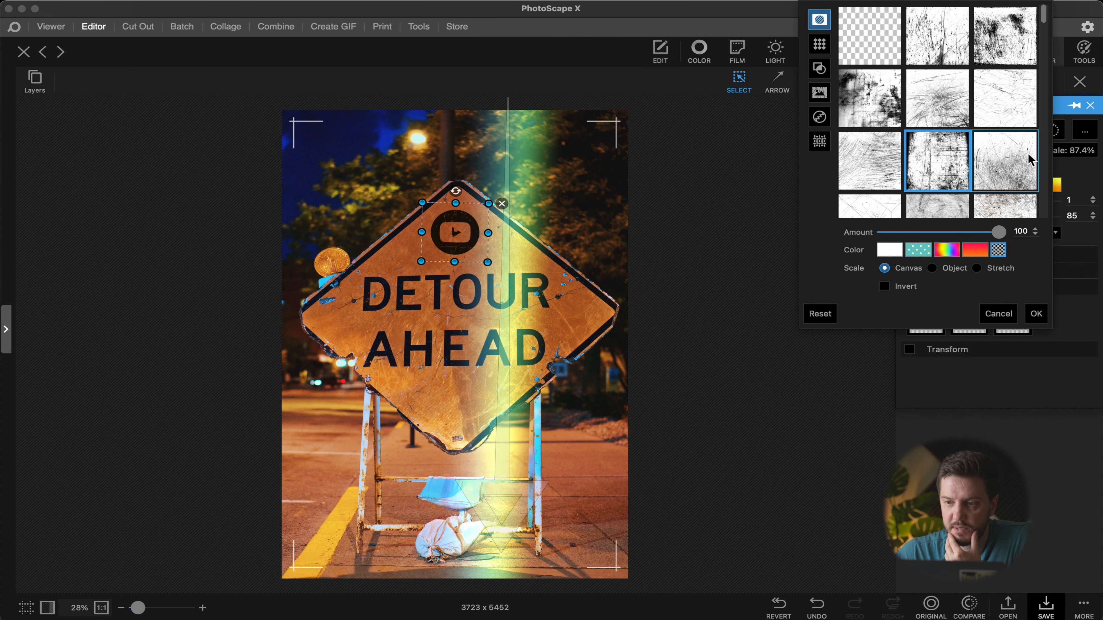
click(1018, 162)
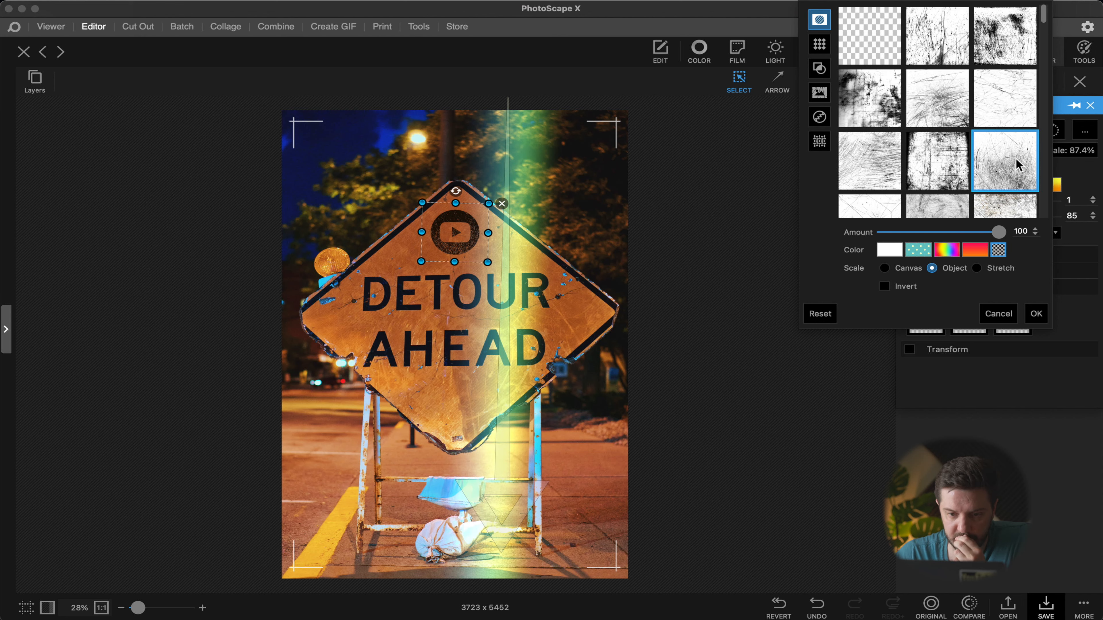
click(996, 47)
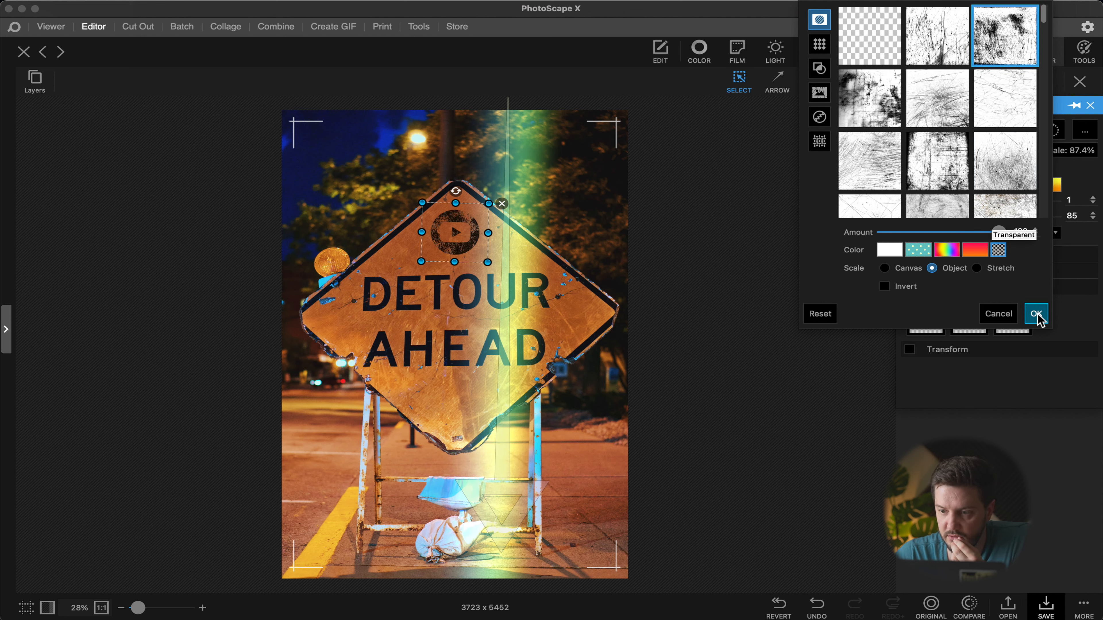
click(872, 114)
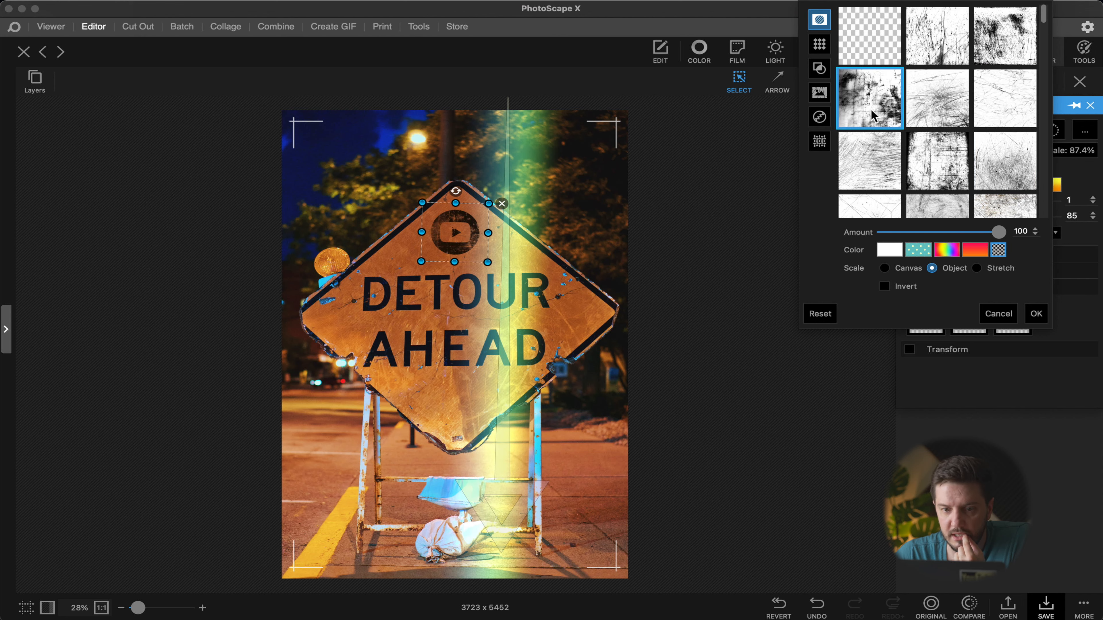
click(1041, 314)
Step: Set the logo's opacity to 100 and fill it with a solid color sampled from the sign's dark lettering
drag(1038, 217, 1047, 219)
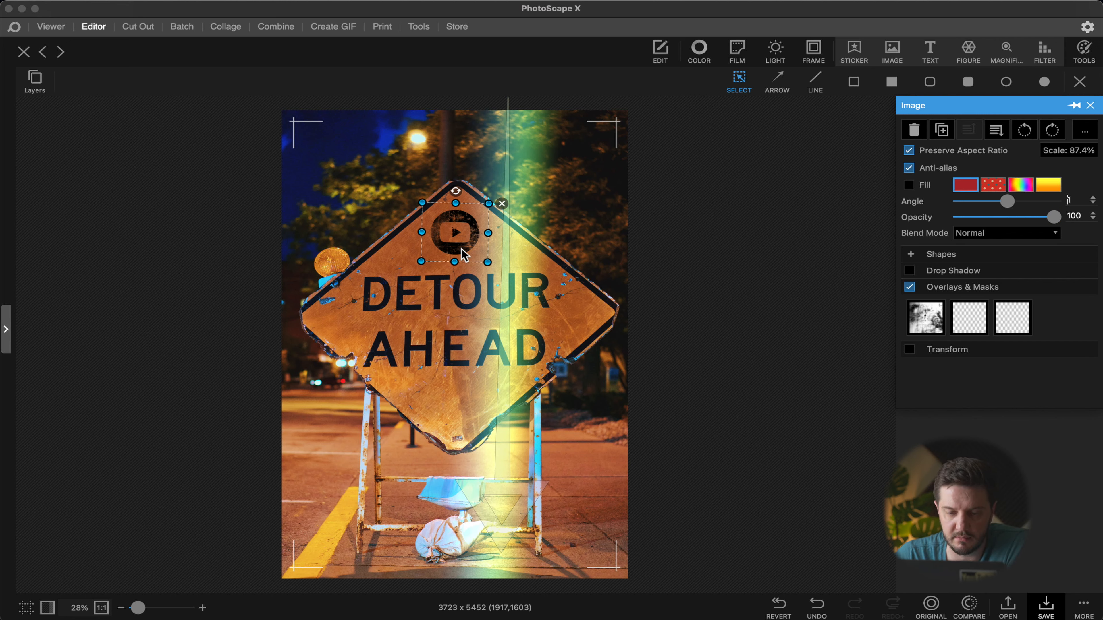
click(967, 186)
click(857, 464)
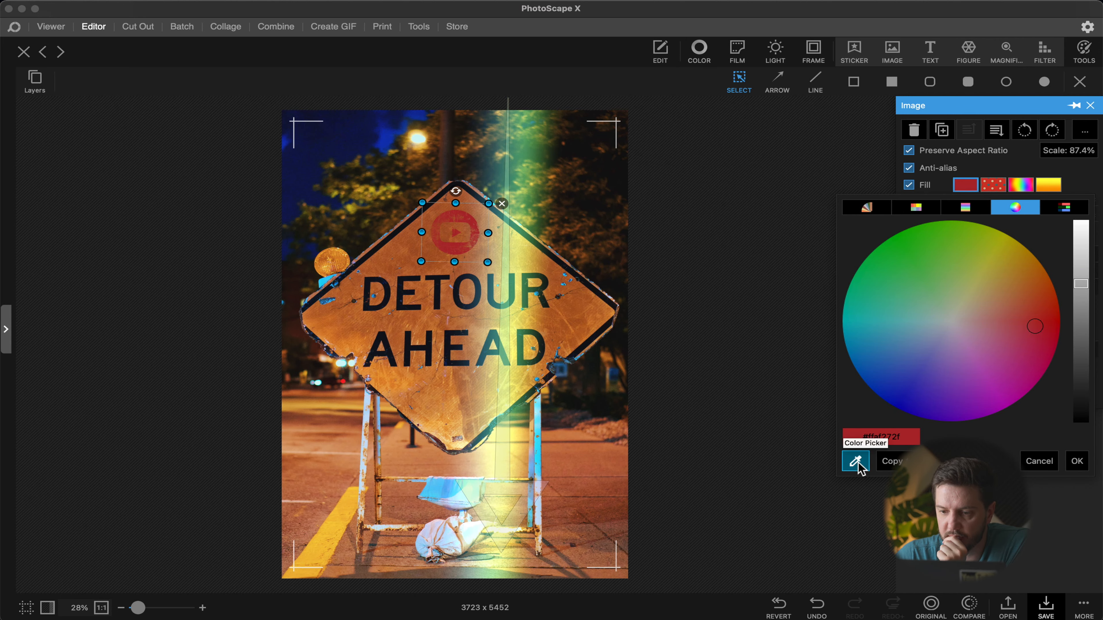
click(858, 464)
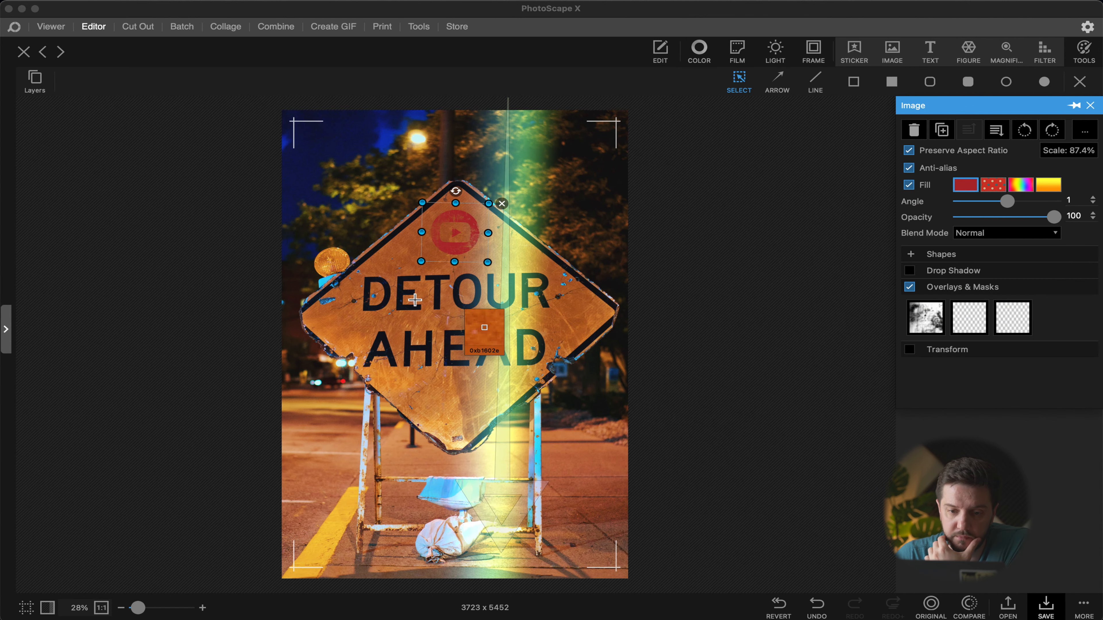
click(404, 301)
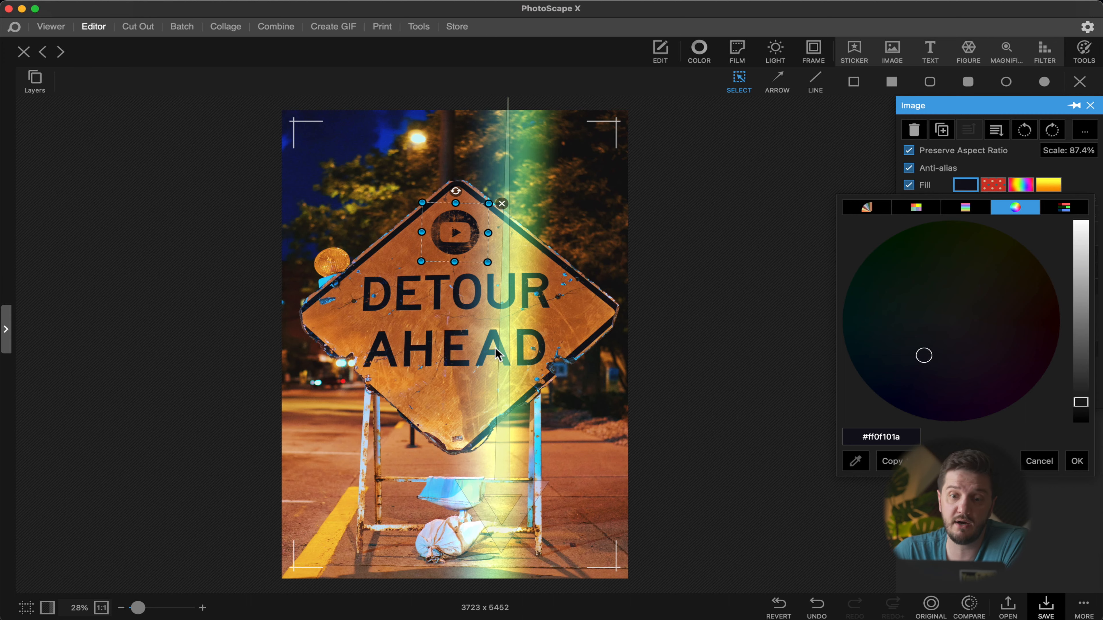
click(1077, 461)
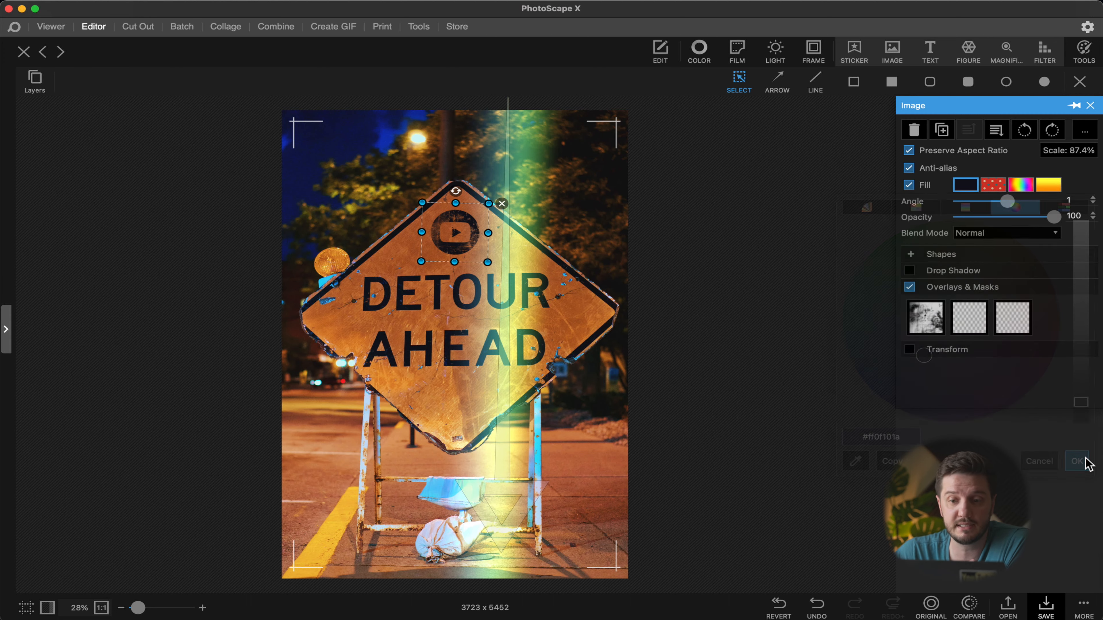
Step: Deselect the logo and zoom in to inspect it on the sign
click(451, 311)
scroll(454, 304, up, 6)
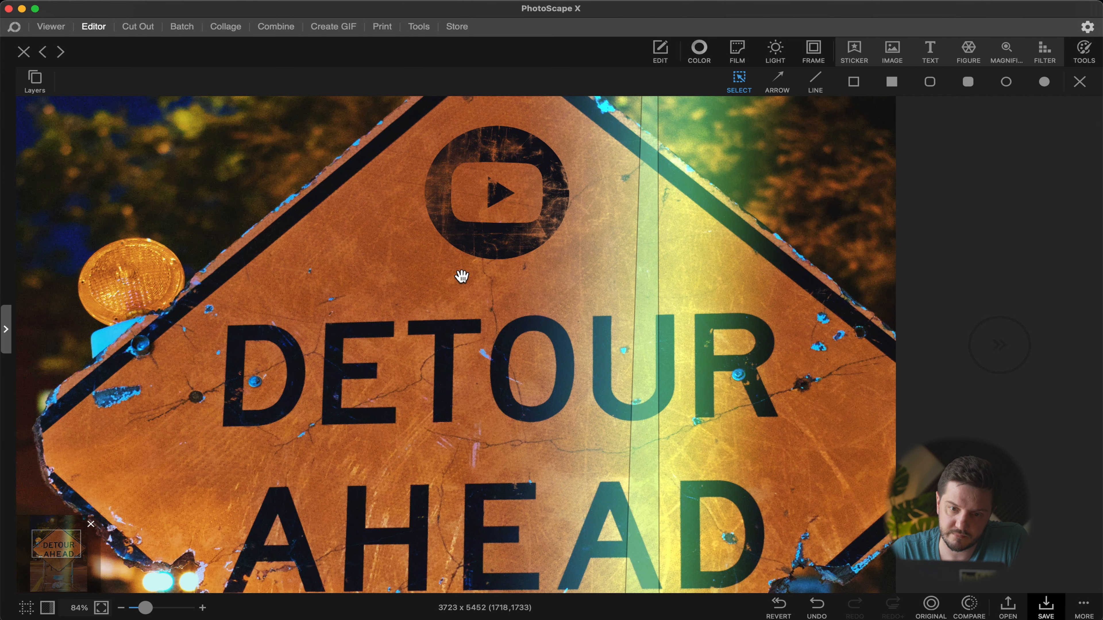
scroll(462, 276, right, 1)
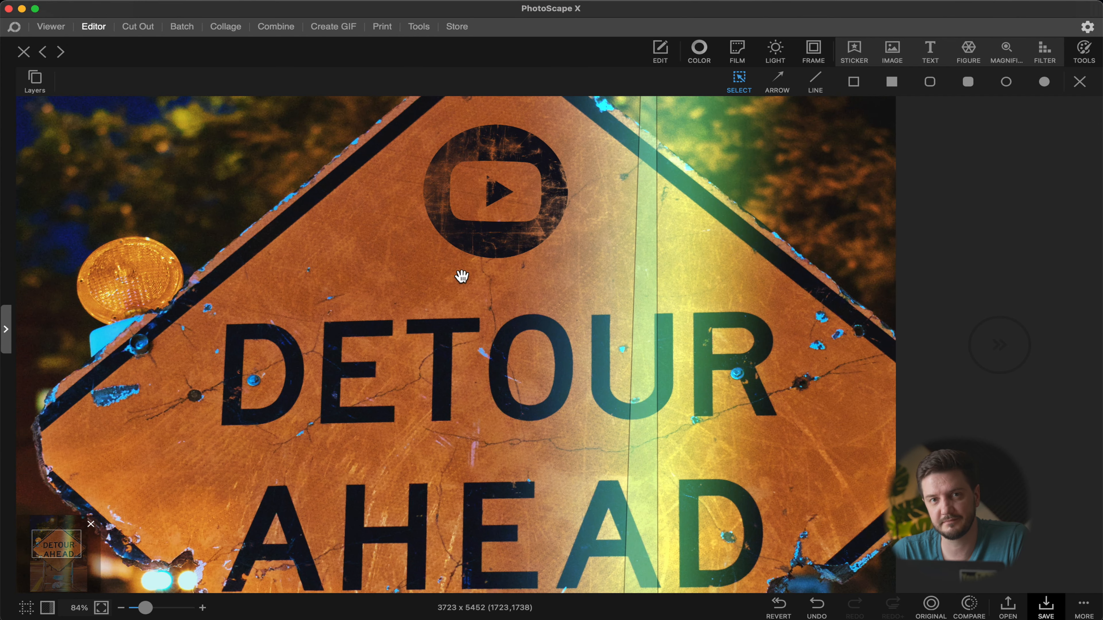
scroll(461, 276, down, 5)
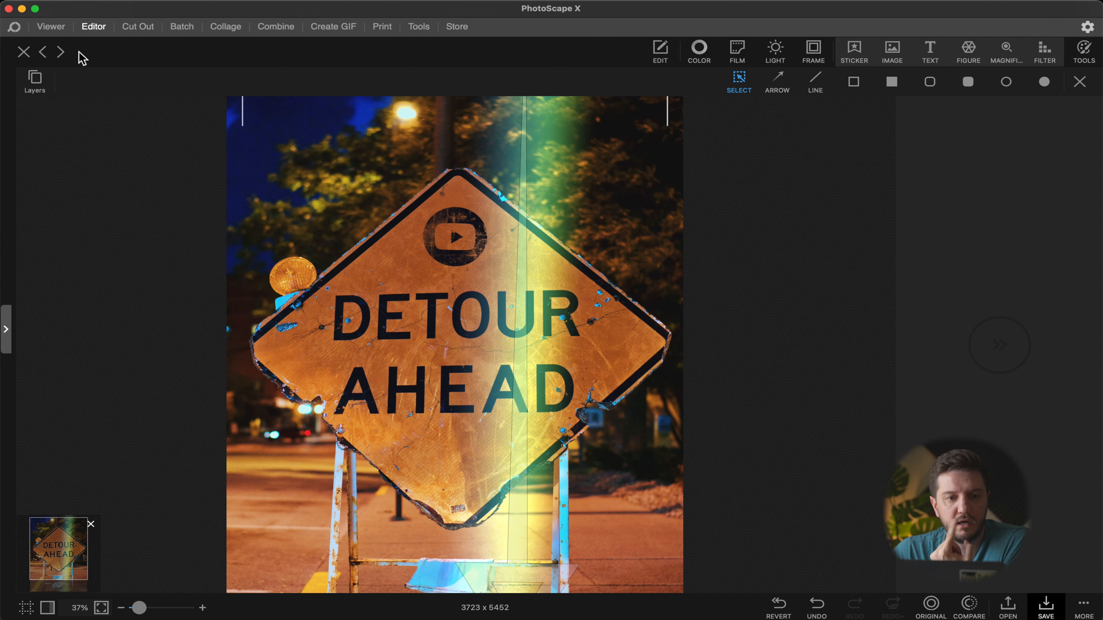
Step: Merge the logo and arrow objects into the background
click(35, 83)
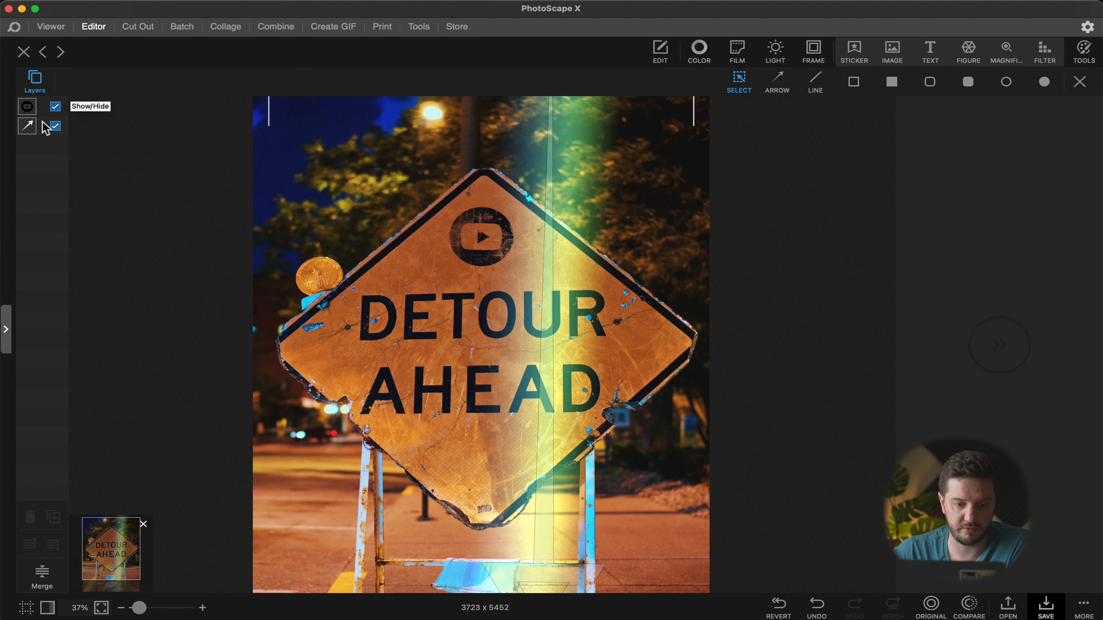
click(36, 578)
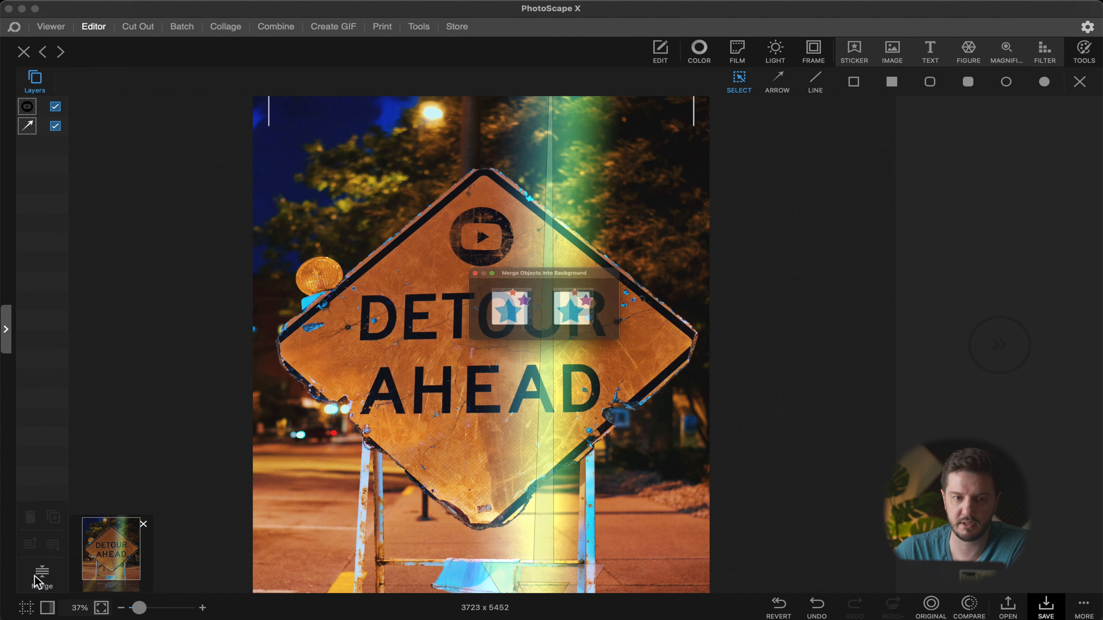
click(502, 320)
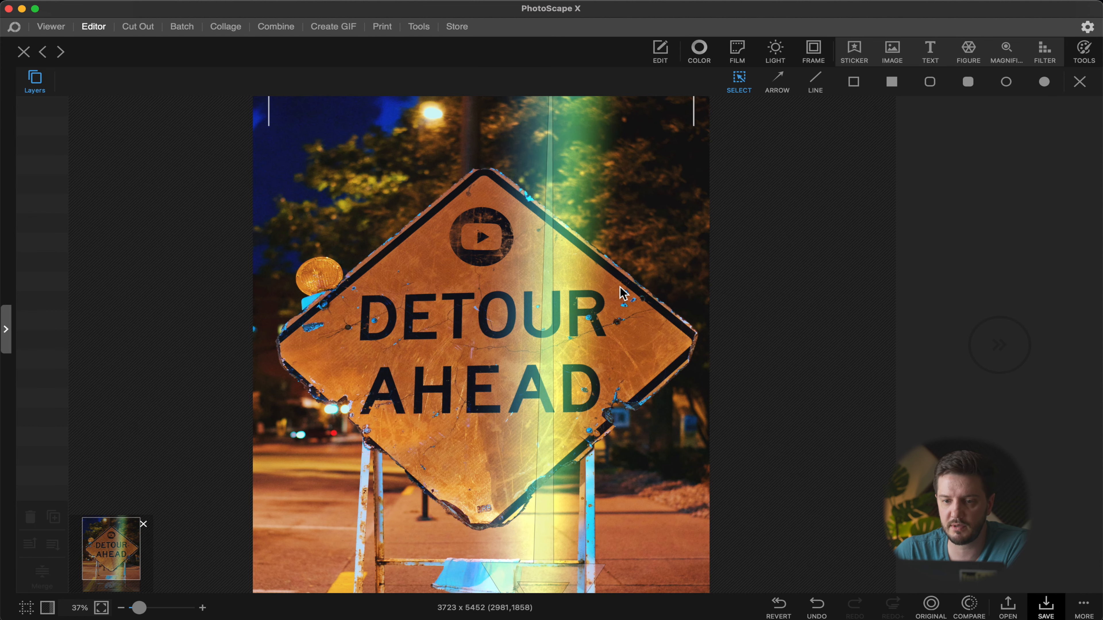
Step: Open the Remove Stain (Mole) tool and zoom in to examine the sign for blemishes
scroll(624, 294, down, 2)
scroll(623, 294, up, 3)
scroll(623, 294, down, 3)
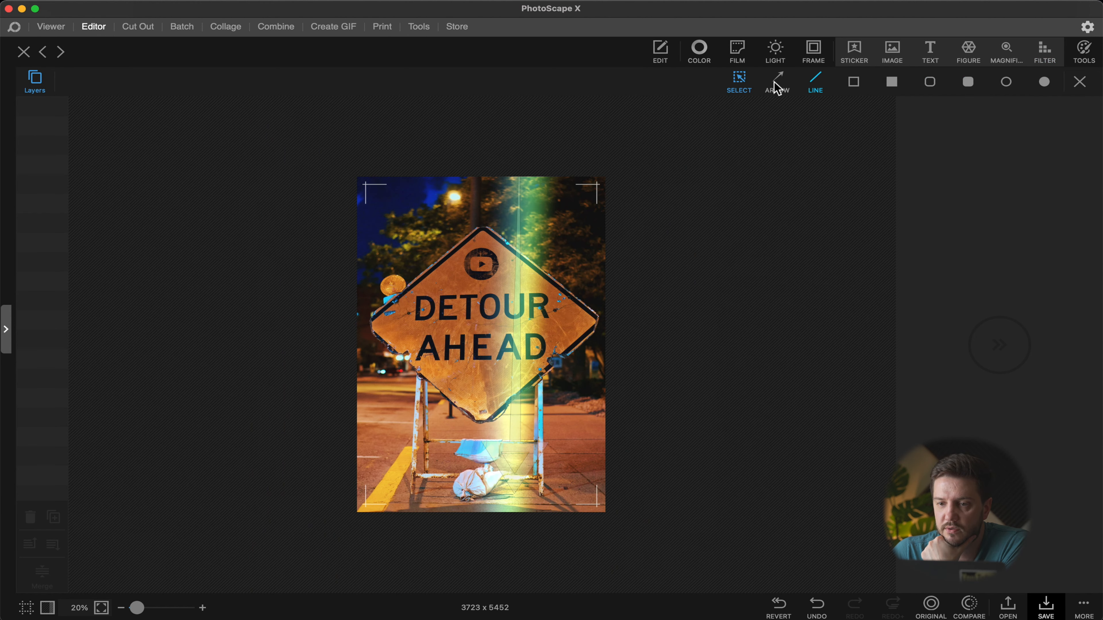
click(1080, 57)
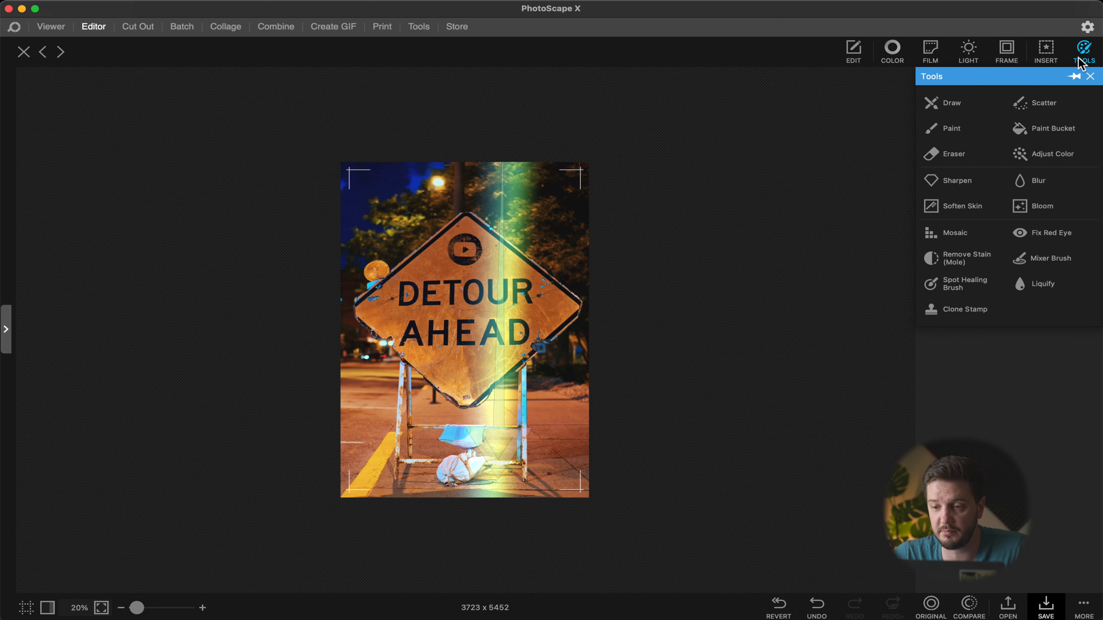
click(929, 259)
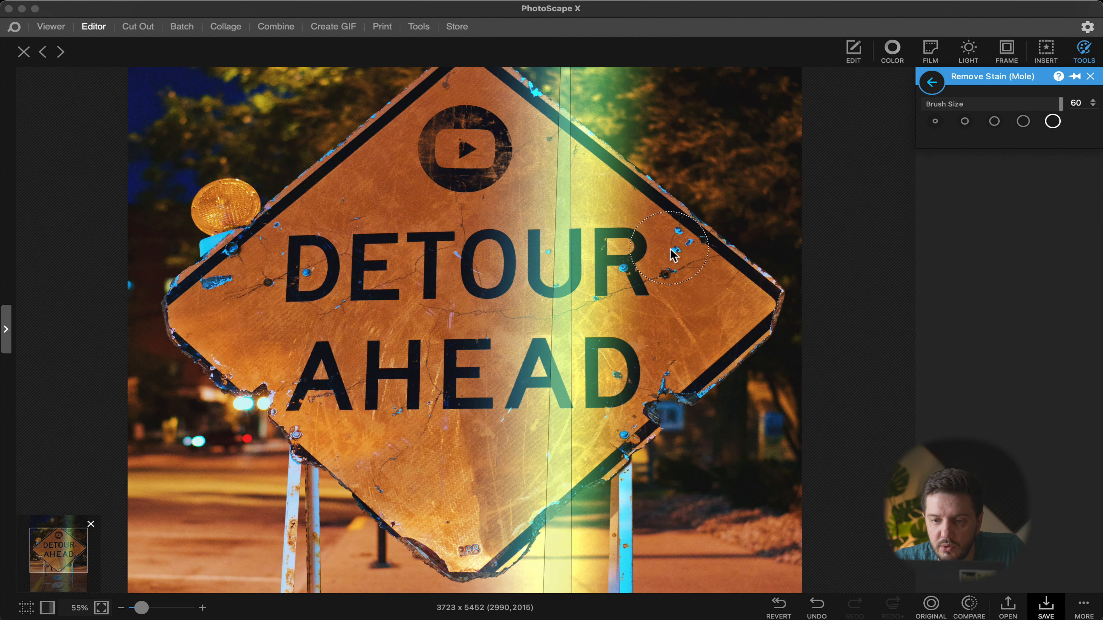
scroll(675, 262, up, 5)
scroll(876, 200, down, 4)
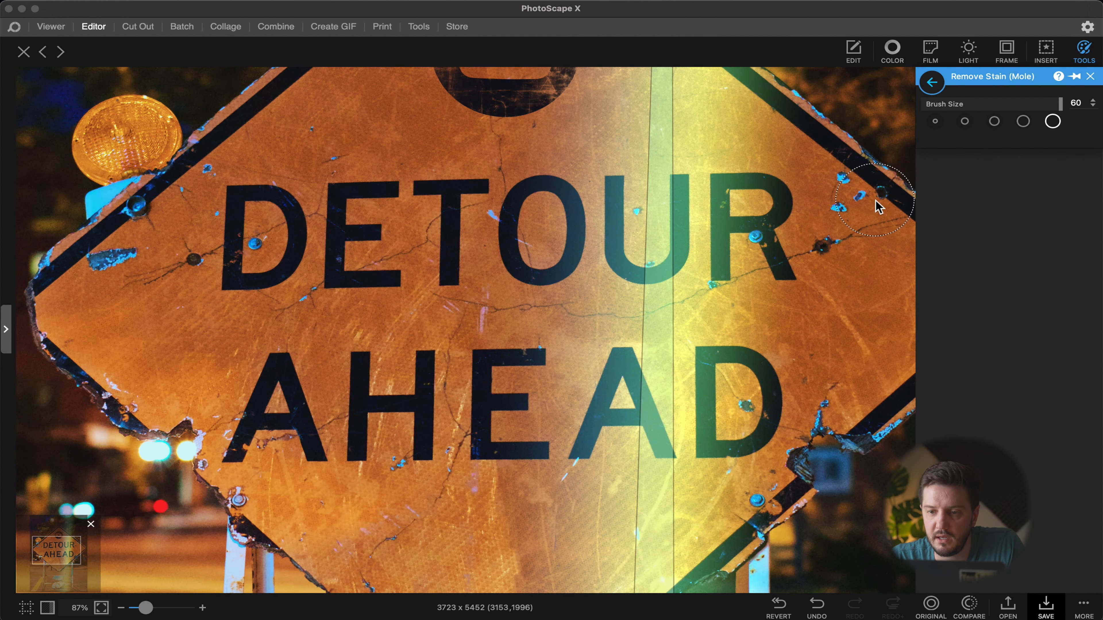
scroll(819, 239, up, 3)
scroll(46, 169, up, 3)
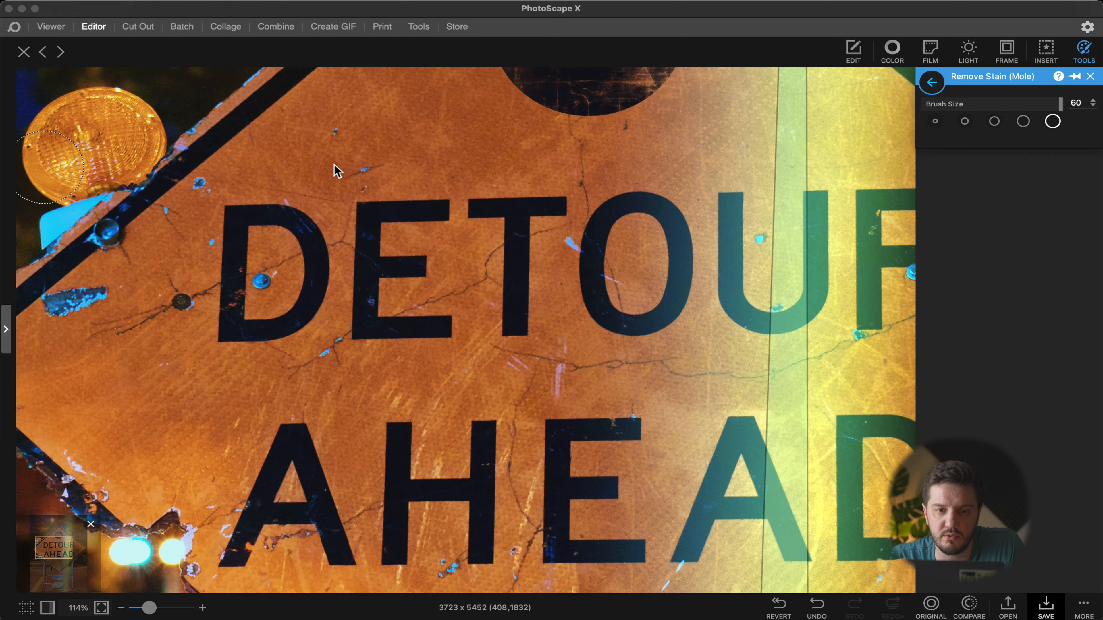
scroll(337, 170, up, 5)
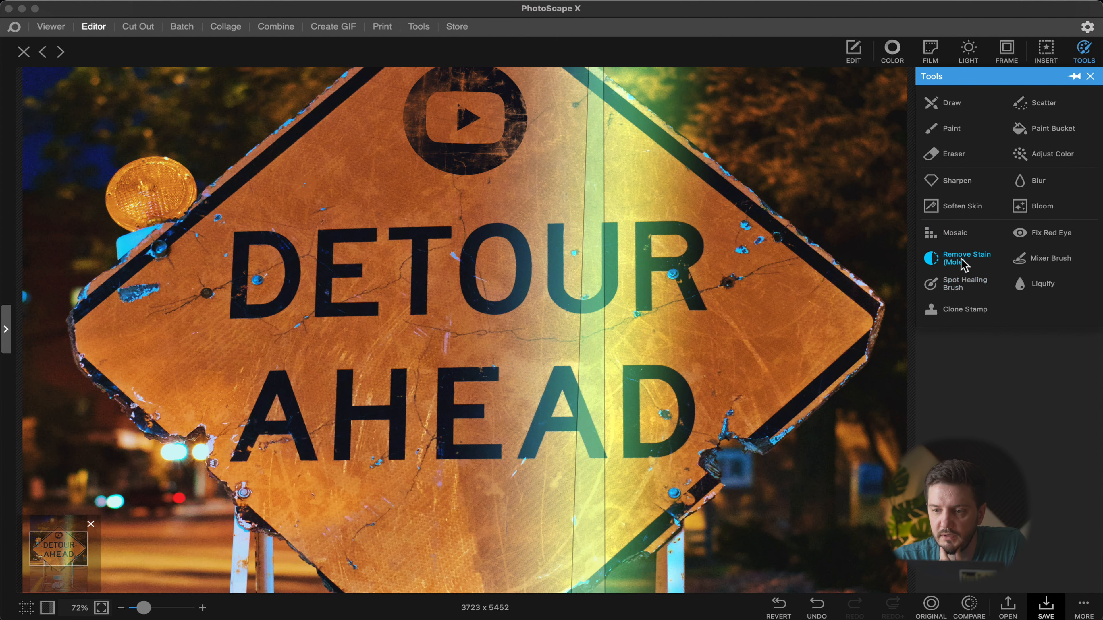
Step: Open Remove Stain (Mole) with the size 15 brush and remove small blue blemishes on the sign
click(961, 260)
click(972, 122)
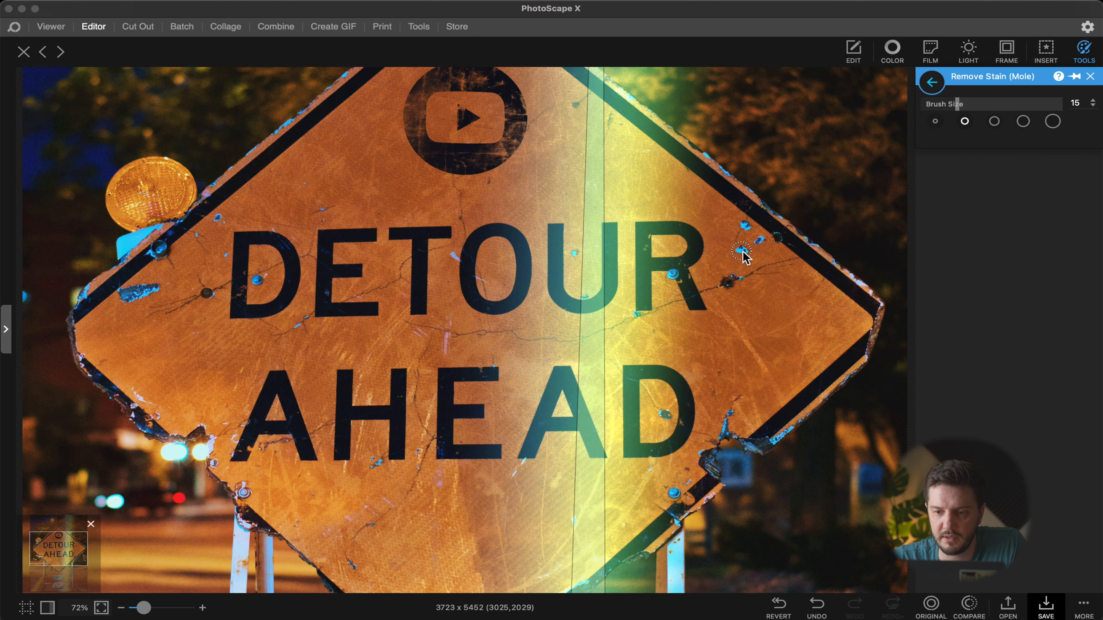
scroll(742, 257, up, 4)
scroll(742, 256, down, 2)
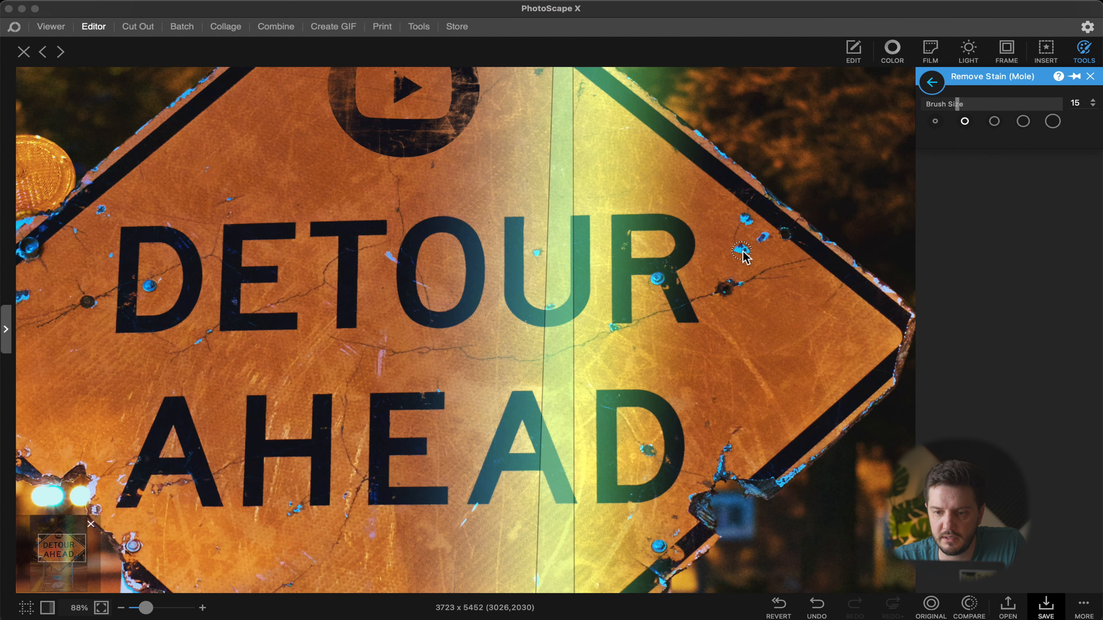
click(762, 238)
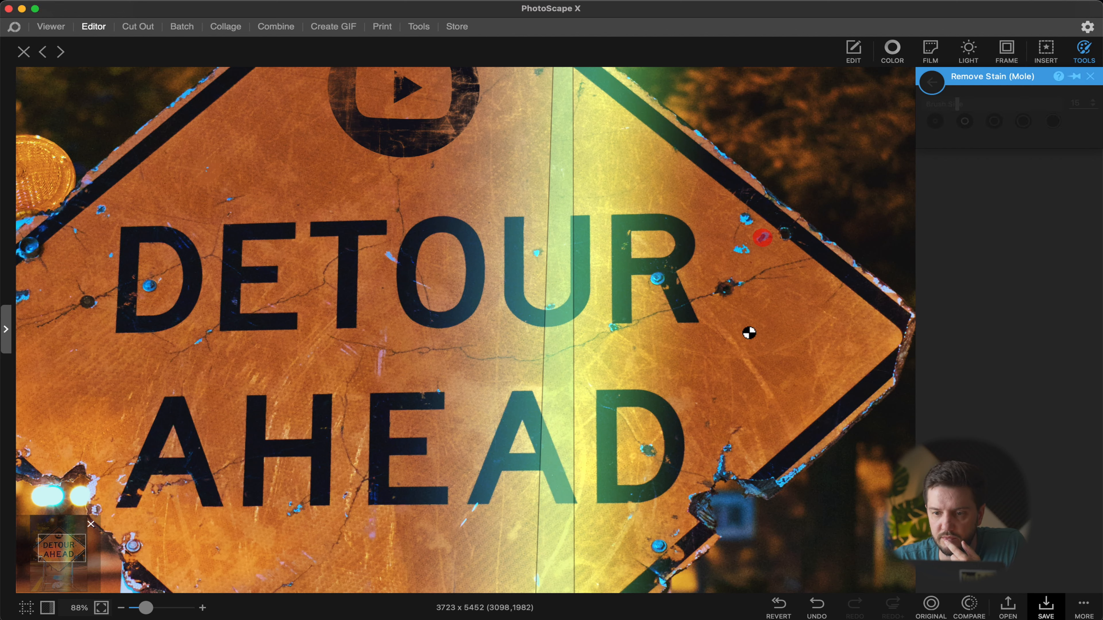
click(745, 220)
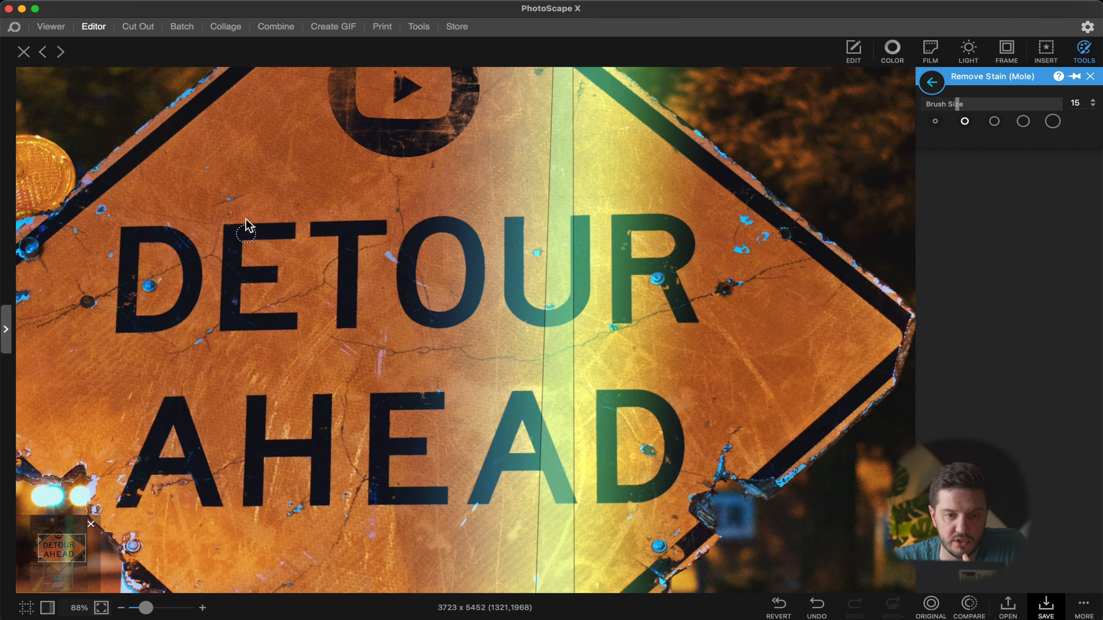
click(229, 196)
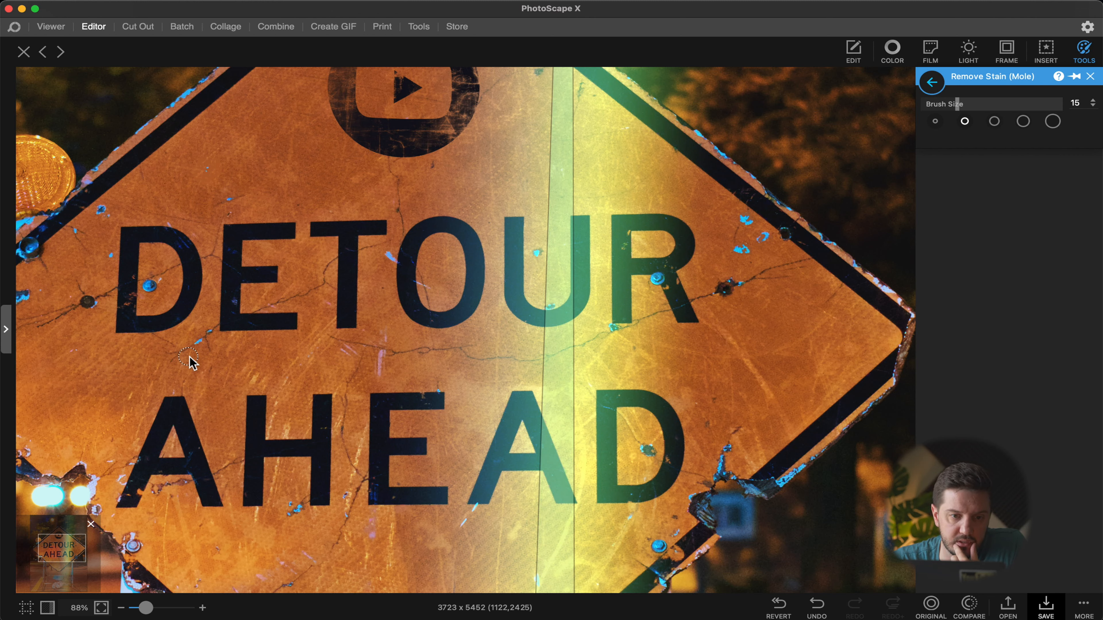
click(102, 213)
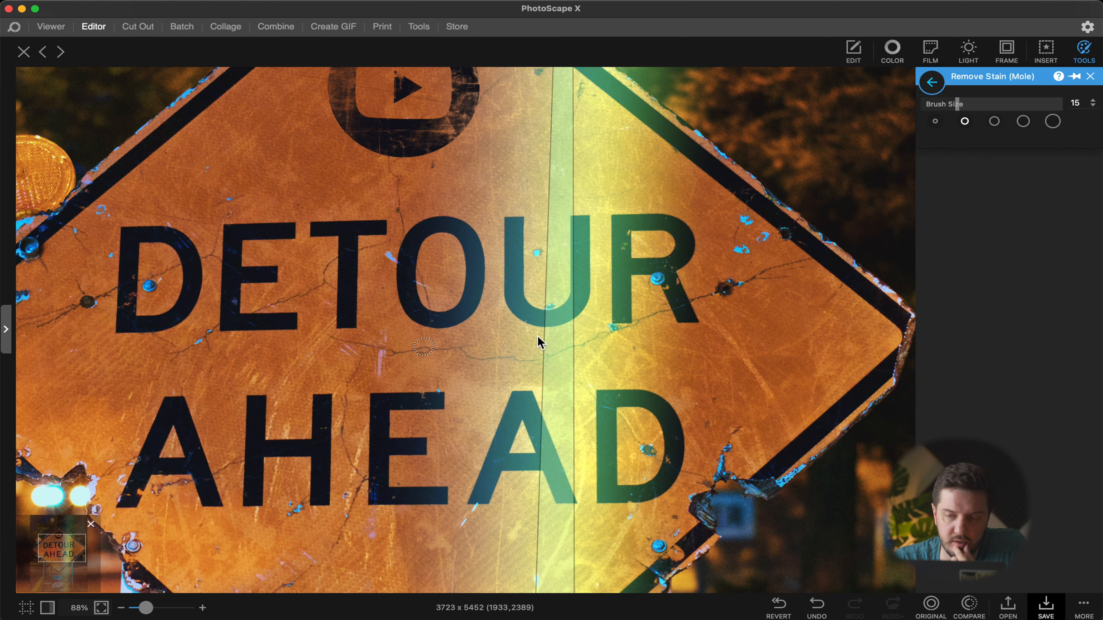
Step: Switch to the Spot Healing Brush and heal a blue spot near the sign's upper right edge
click(932, 82)
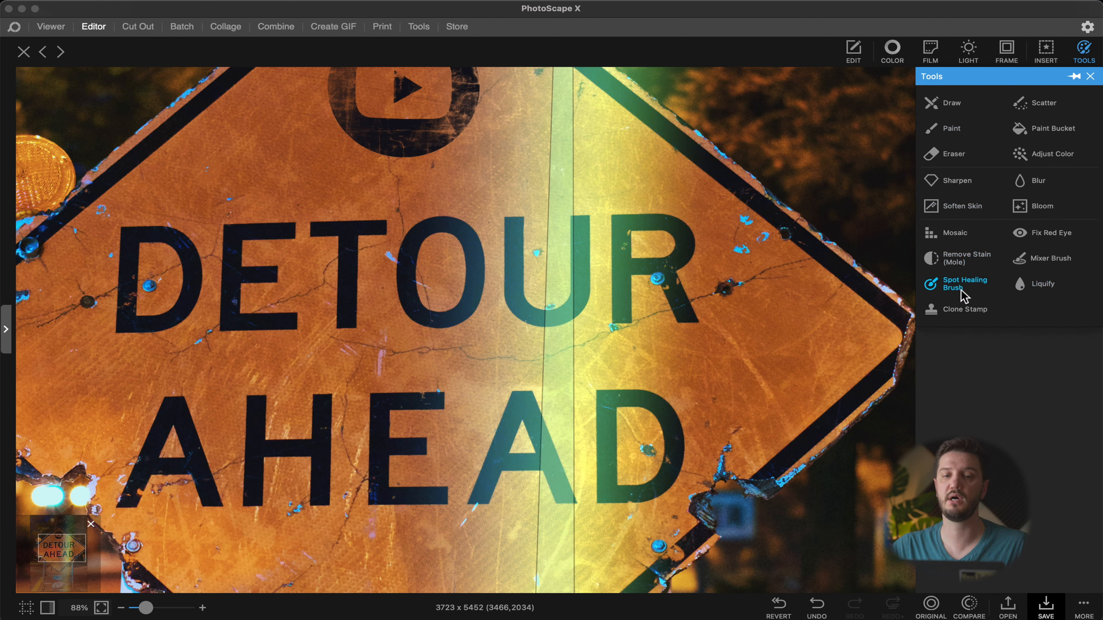
click(964, 284)
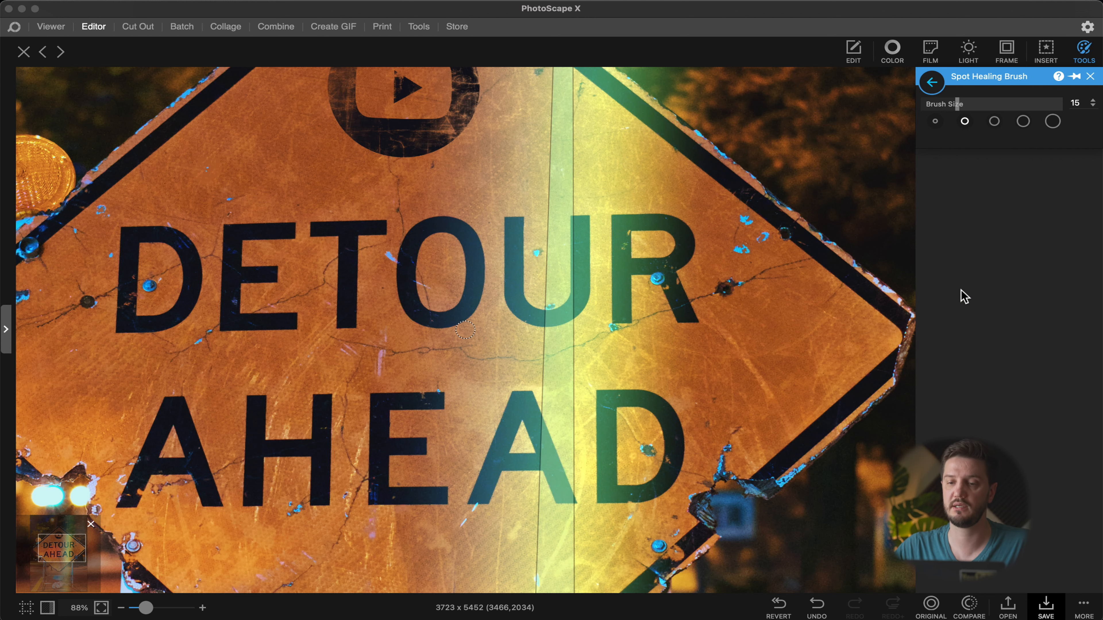
click(763, 238)
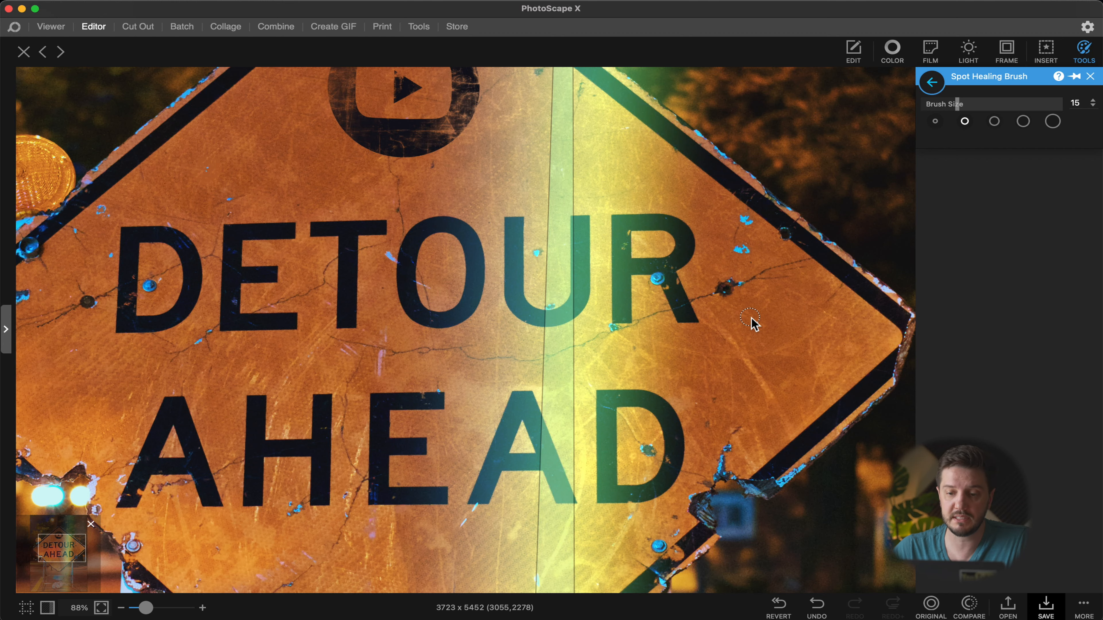
Step: Open Clone Stamp and set its hardness to 50 and brush size to 19
scroll(764, 411, up, 3)
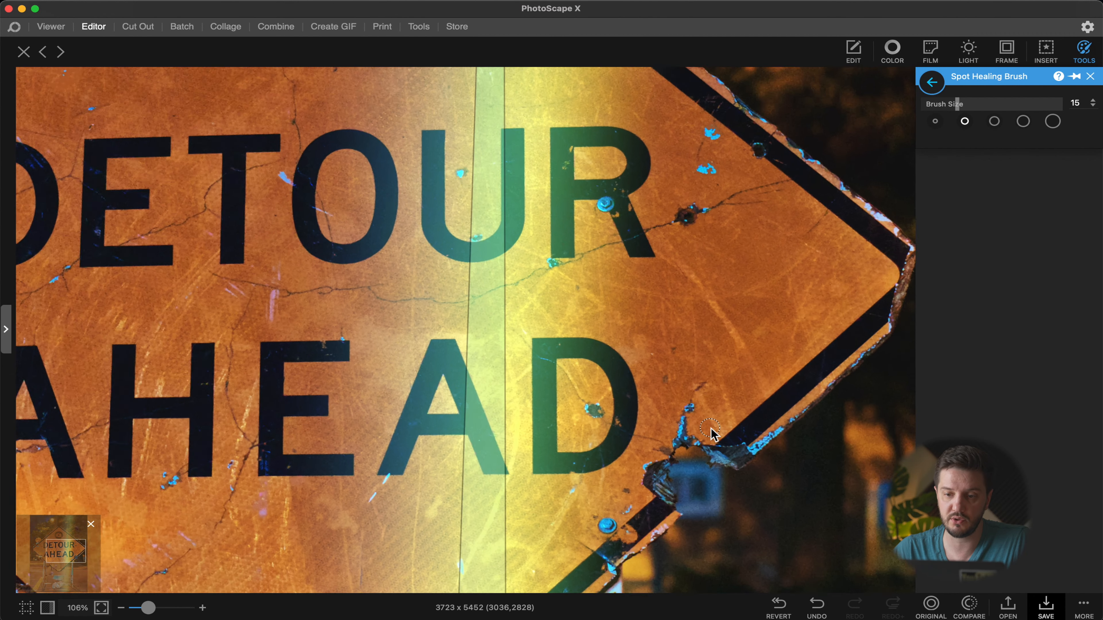
scroll(753, 308, up, 3)
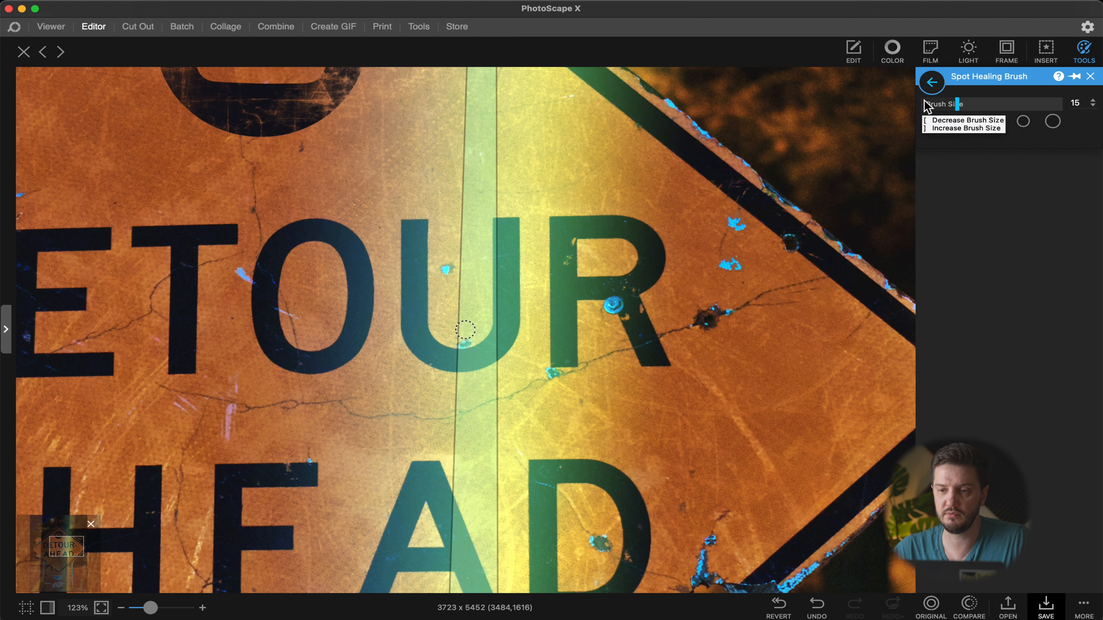
click(931, 83)
click(967, 309)
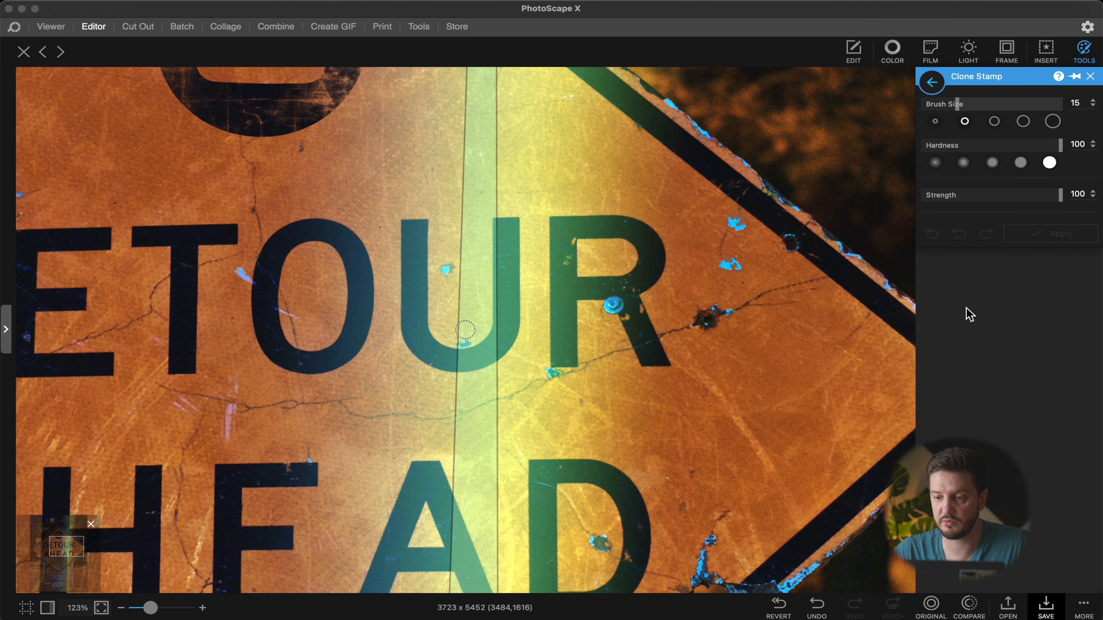
click(997, 163)
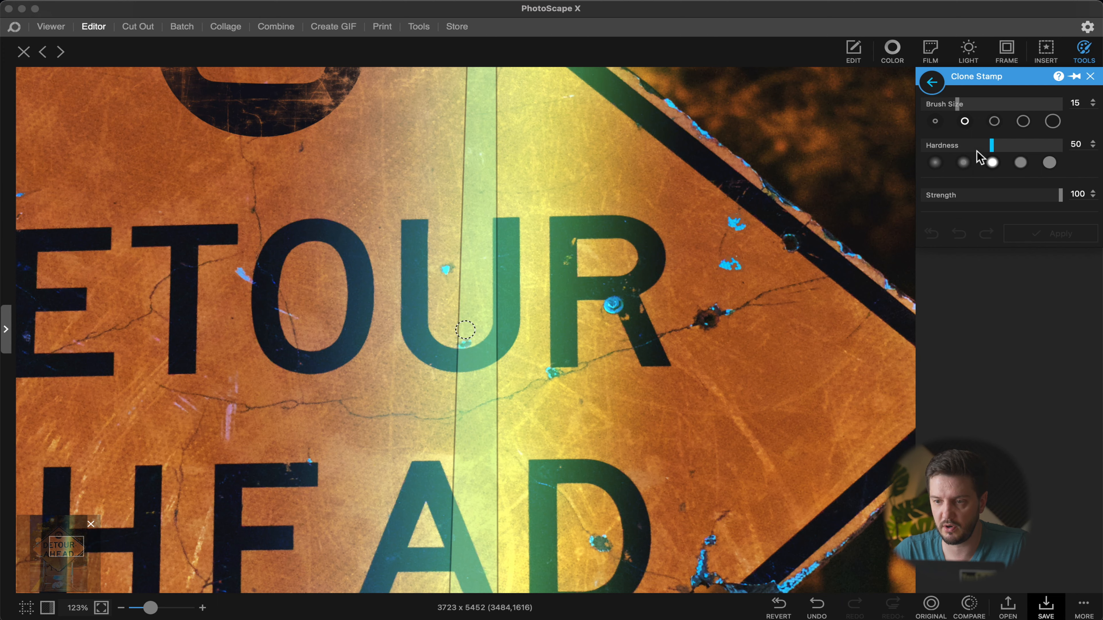
click(983, 107)
mouse_move(984, 108)
mouse_down()
mouse_move(1006, 109)
mouse_move(968, 115)
mouse_up()
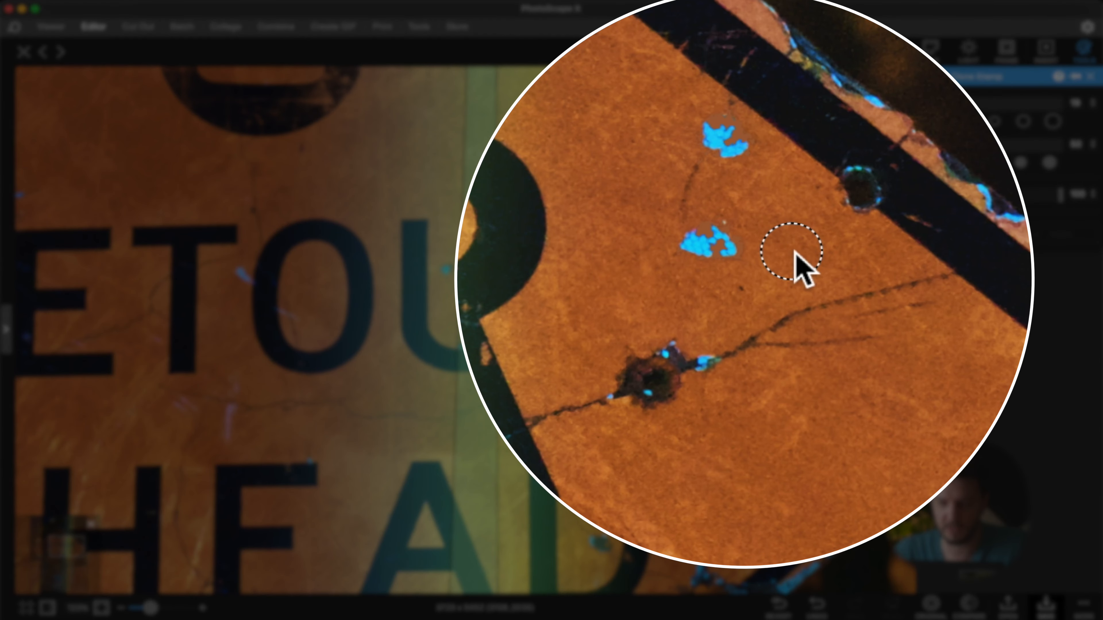
Step: Clone clean orange texture over the blue spots and the hole right of the R, then apply
click(794, 252)
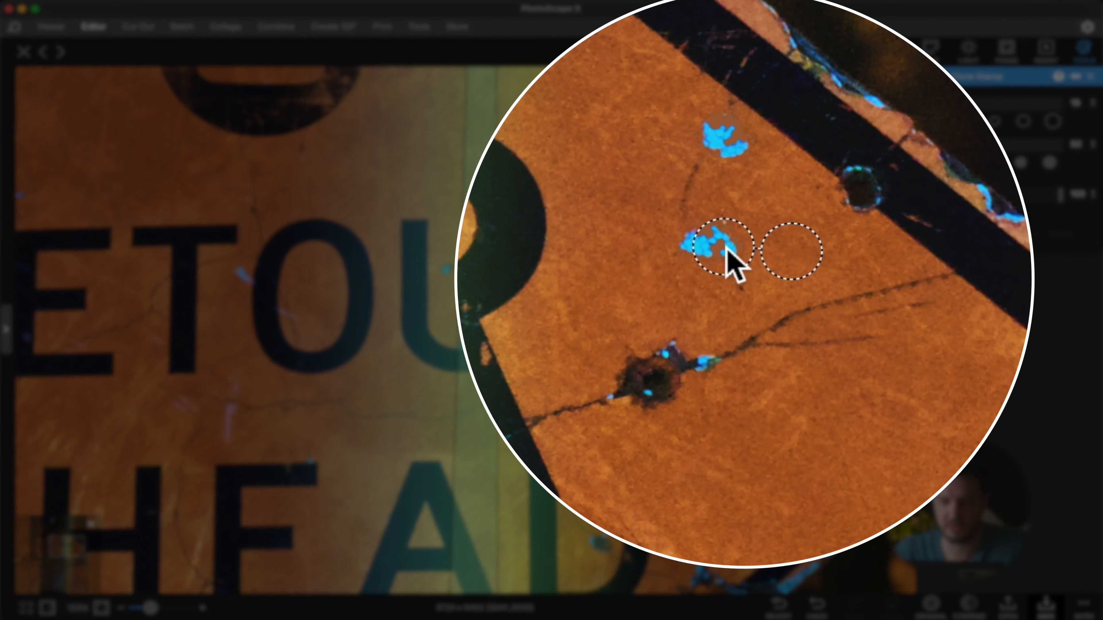
mouse_move(713, 254)
mouse_down()
mouse_move(725, 324)
mouse_move(737, 250)
mouse_move(723, 300)
mouse_move(715, 246)
mouse_move(675, 245)
mouse_move(708, 232)
mouse_move(692, 210)
mouse_up()
click(690, 192)
click(691, 178)
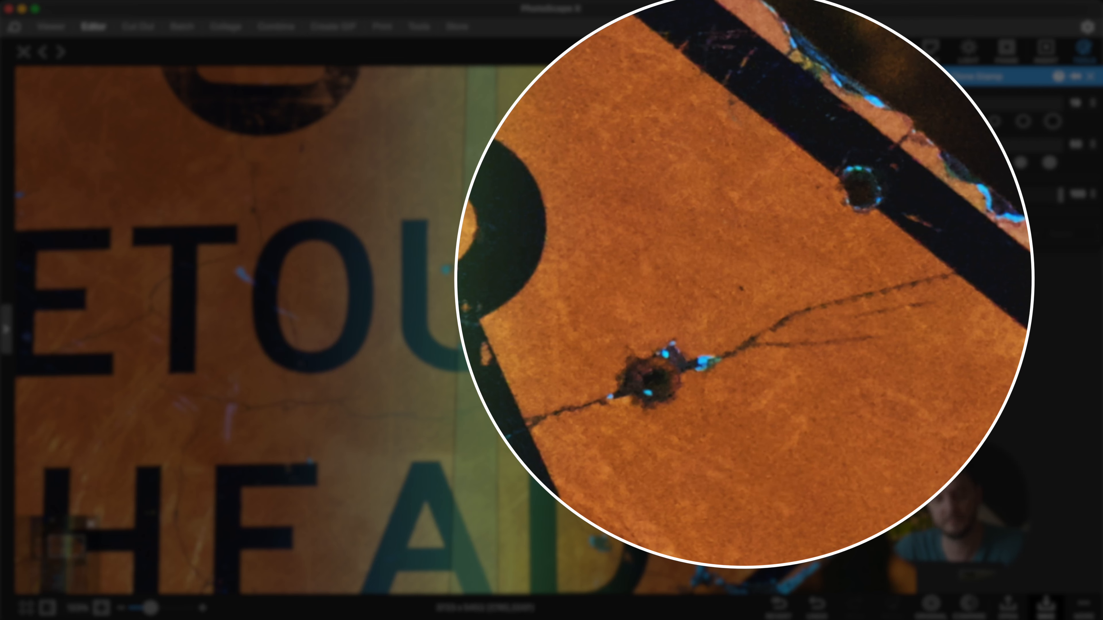
click(966, 377)
mouse_move(941, 308)
mouse_down()
mouse_move(910, 294)
mouse_move(771, 343)
mouse_up()
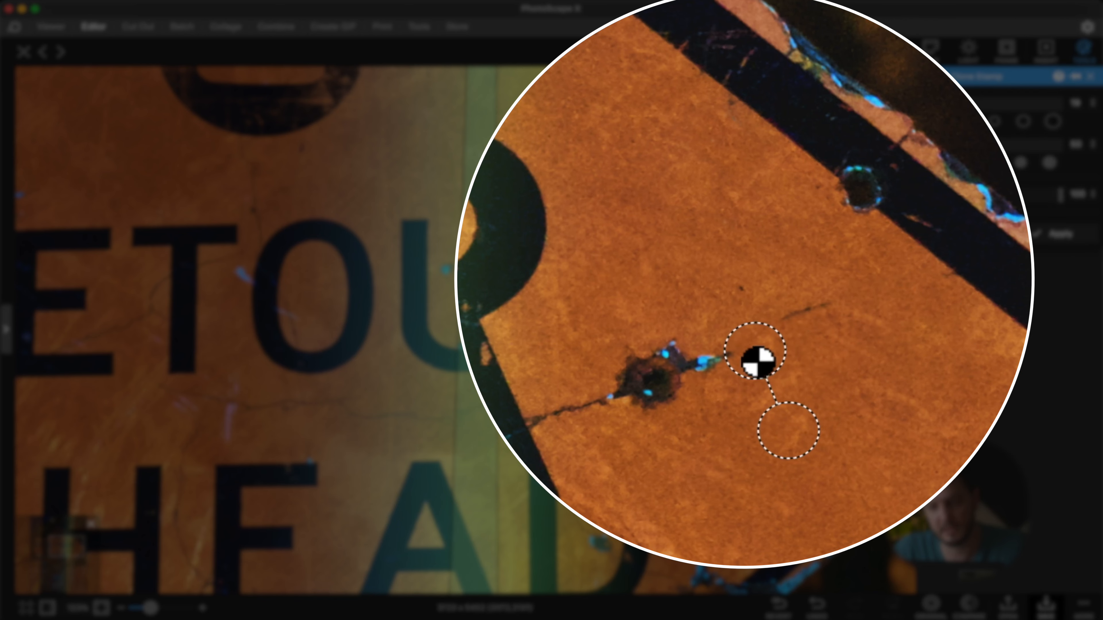
click(703, 360)
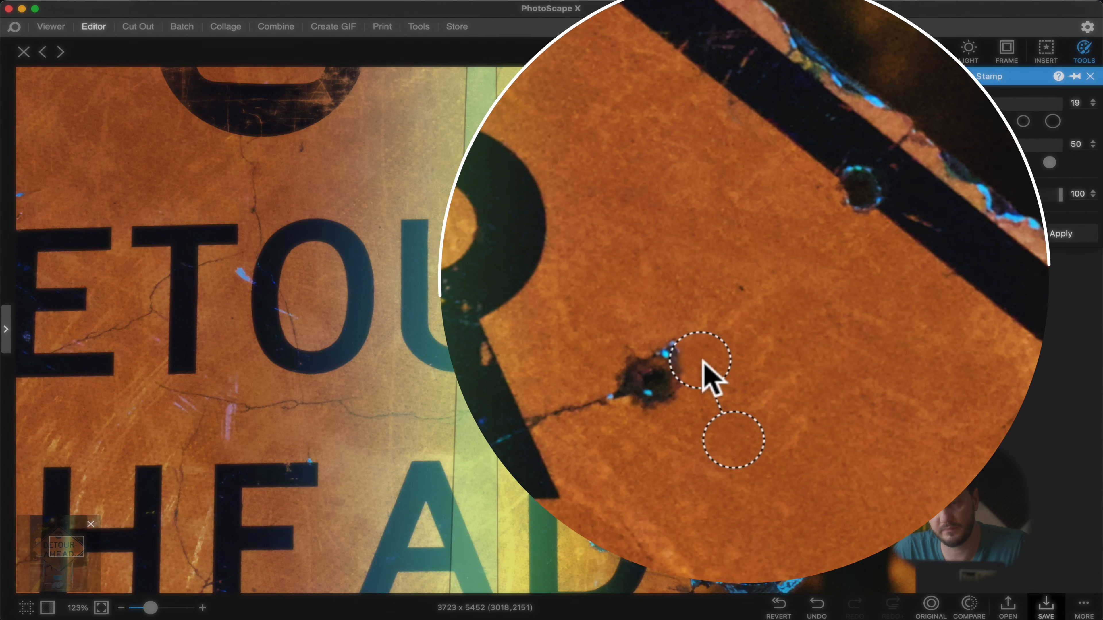
click(719, 308)
key(Return)
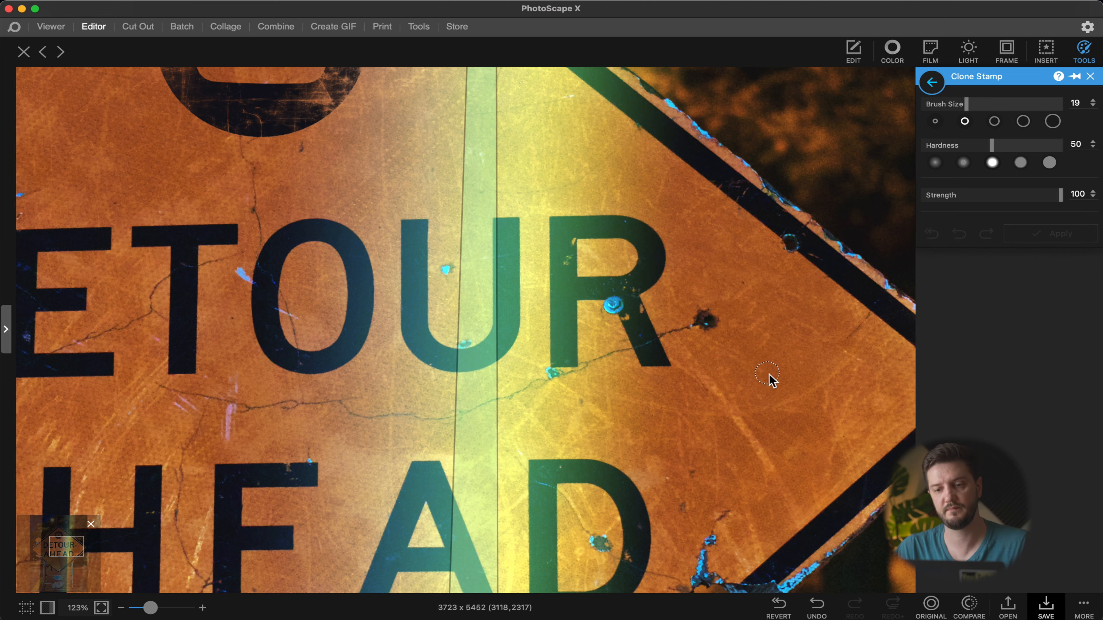
Step: Compare the cloned result with the image before the edit
click(974, 608)
click(974, 609)
click(974, 608)
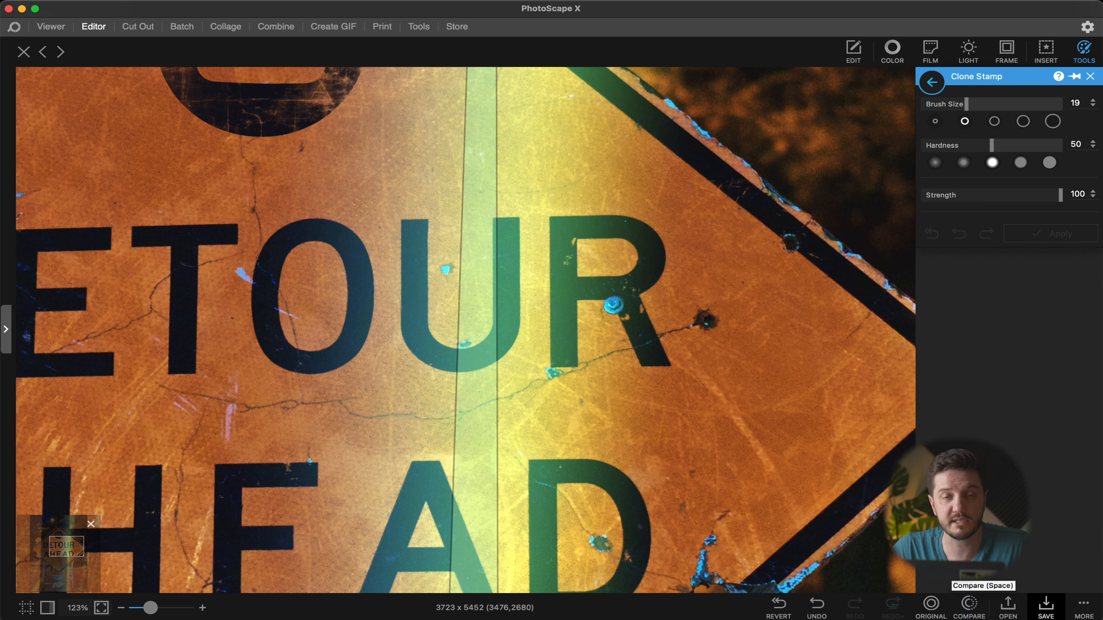
Step: Open Liquify, push the sign's edge near the D with Forward Warp, and restore it with Reconstruct
click(932, 82)
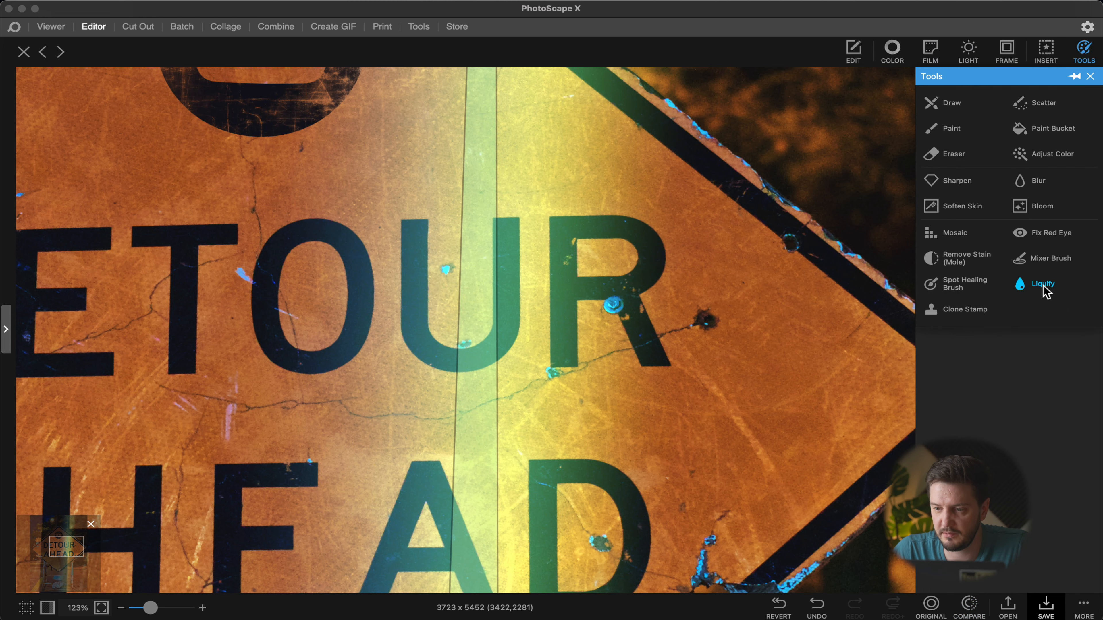
click(1042, 284)
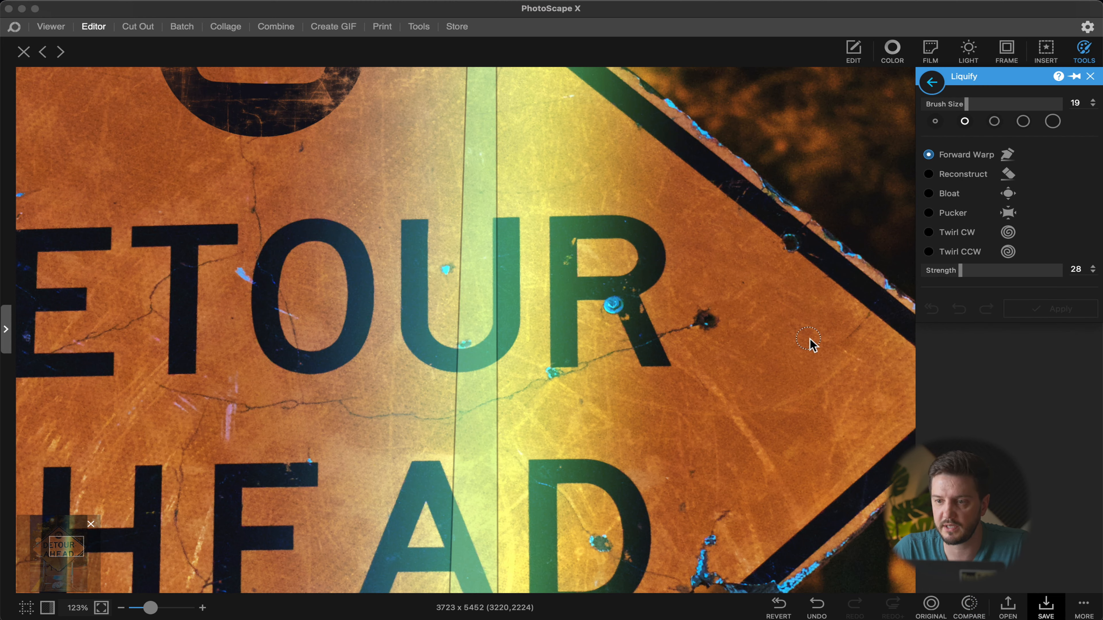
scroll(806, 347, down, 5)
scroll(806, 346, down, 1)
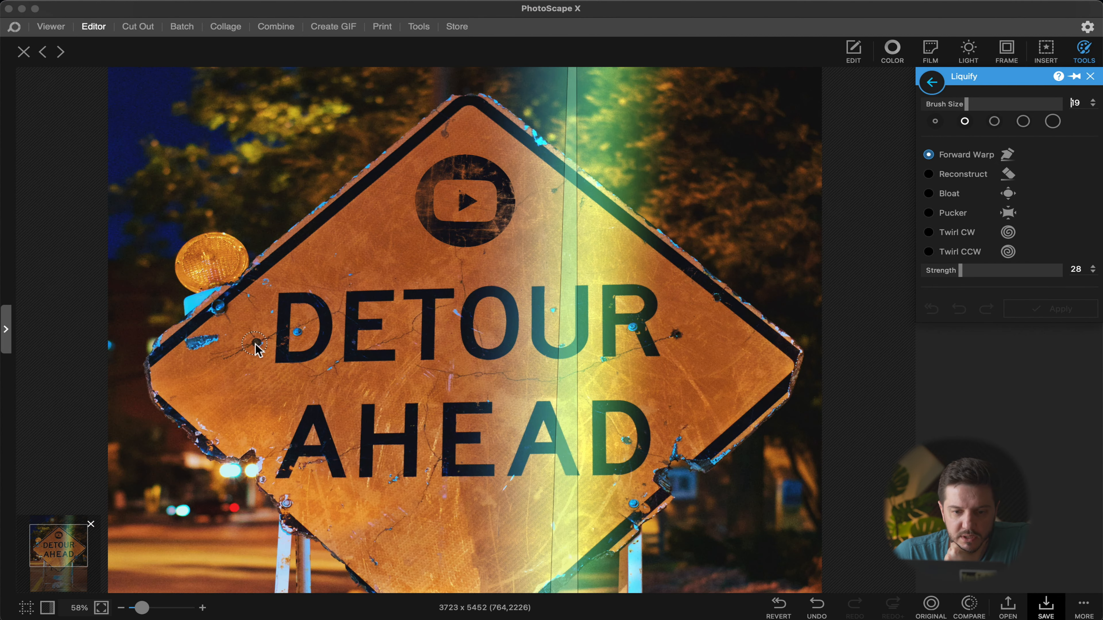
mouse_move(256, 349)
mouse_down()
mouse_move(285, 295)
mouse_move(338, 380)
mouse_move(308, 357)
mouse_move(330, 384)
mouse_move(323, 353)
mouse_move(292, 371)
mouse_move(327, 352)
mouse_move(341, 373)
mouse_up()
click(958, 176)
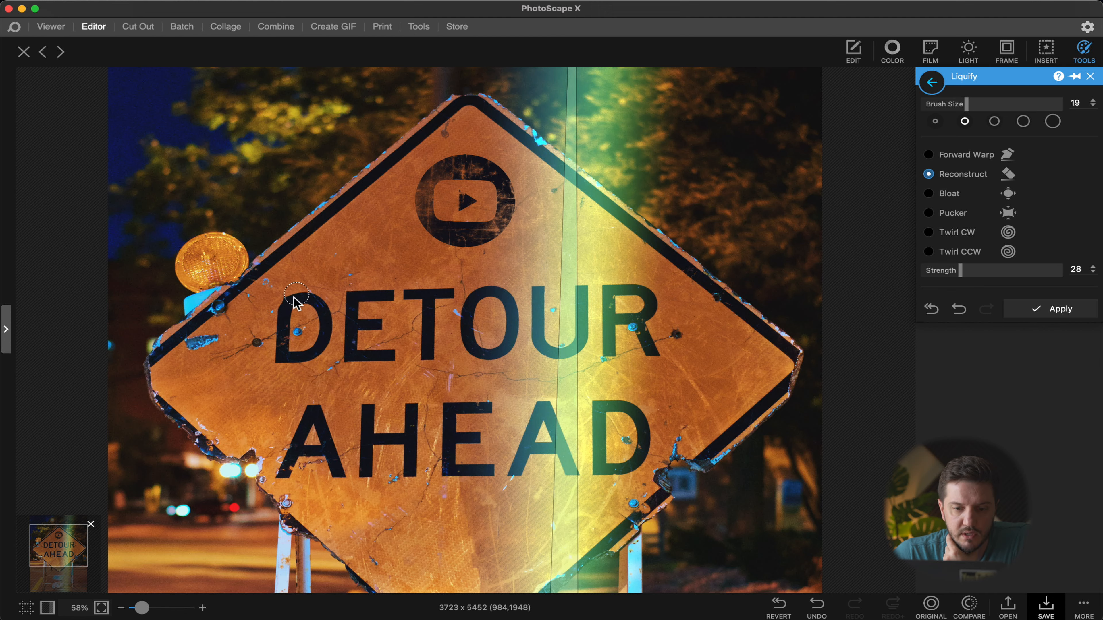
click(462, 205)
Step: Select the Bloat mode and enlarge the Liquify brush size to 49
scroll(464, 205, down, 5)
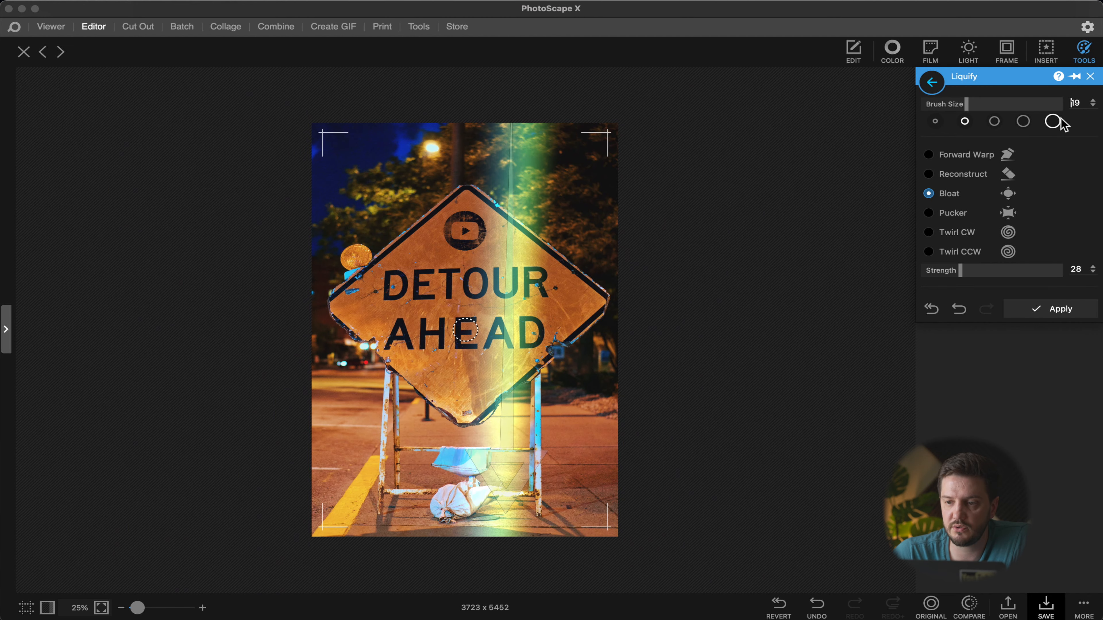
click(1023, 122)
click(1035, 105)
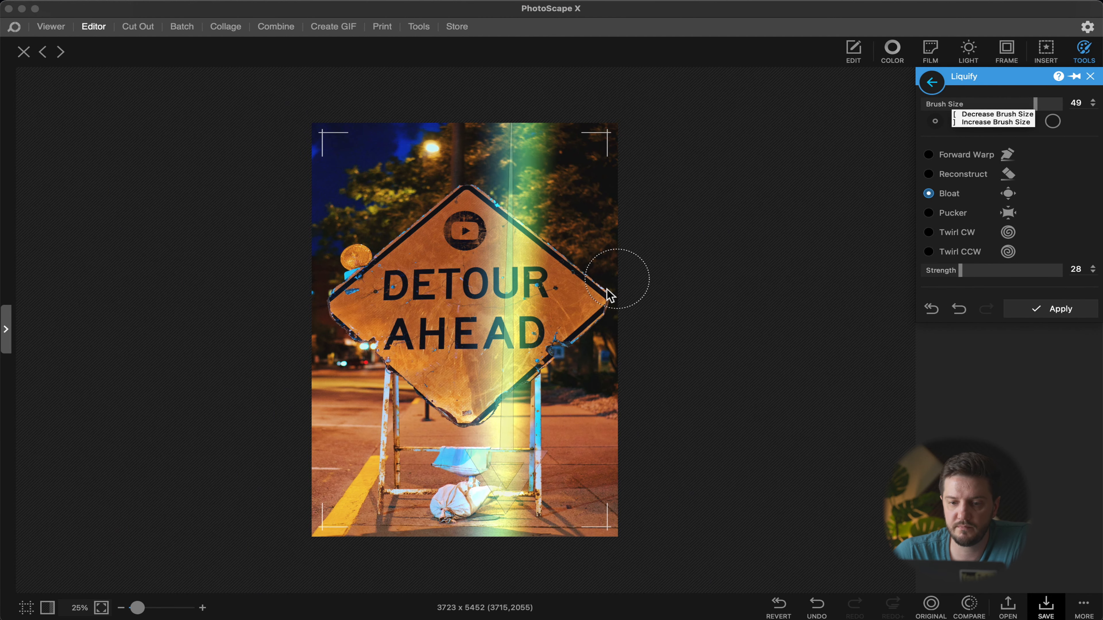
scroll(495, 251, up, 3)
scroll(495, 251, down, 1)
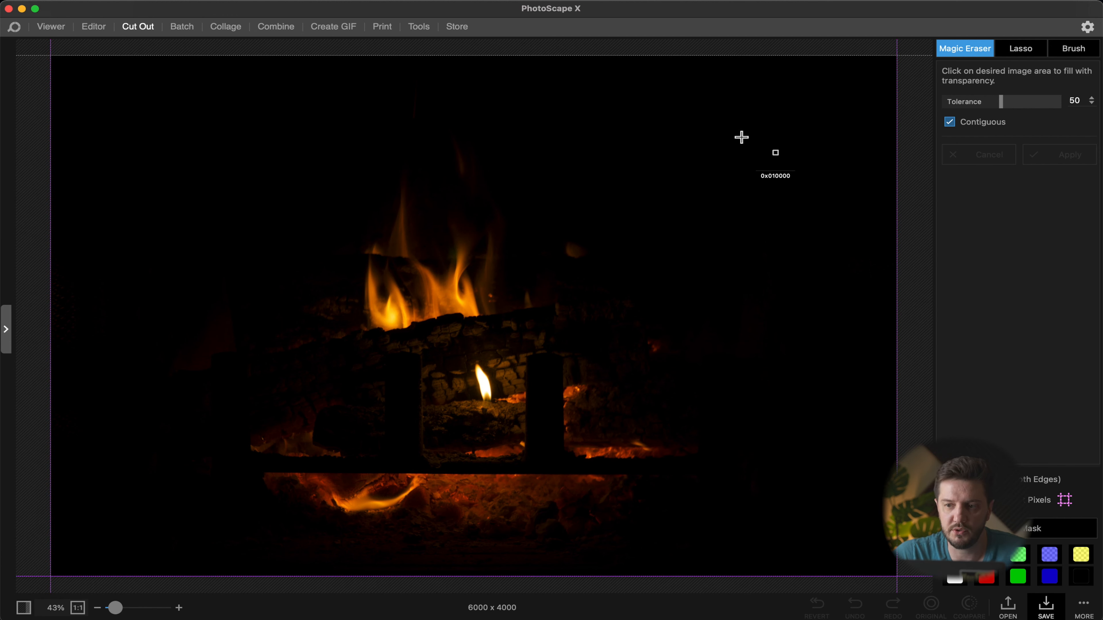
Step: Erase the fireplace photo's black background with Magic Eraser at tolerance 13 and apply
click(764, 122)
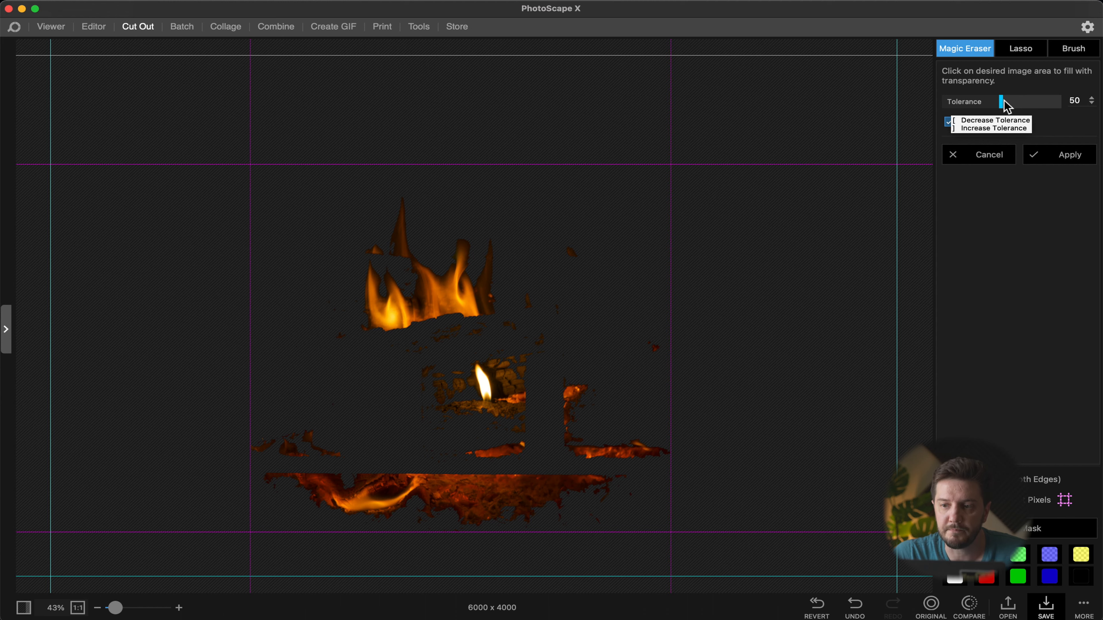
drag(1003, 101, 1000, 102)
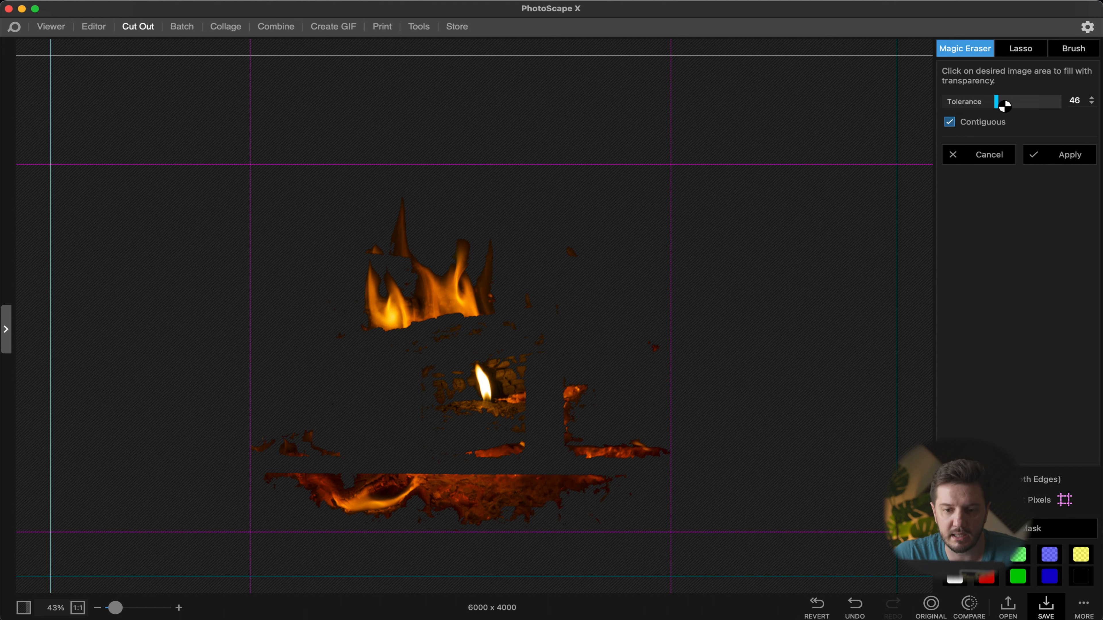
drag(990, 102, 958, 108)
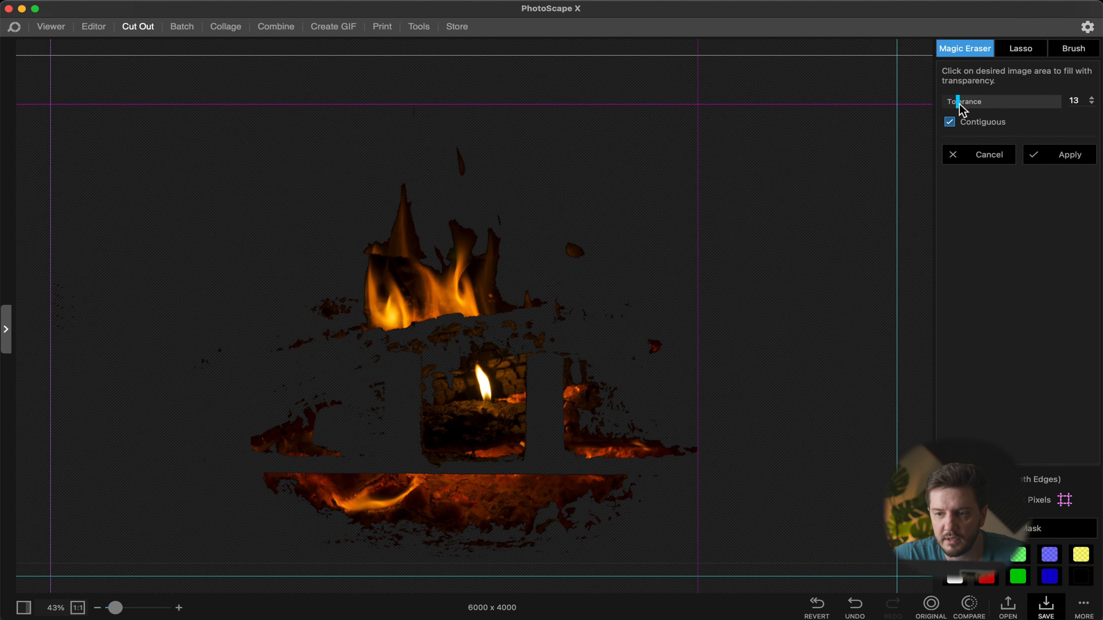
click(1057, 160)
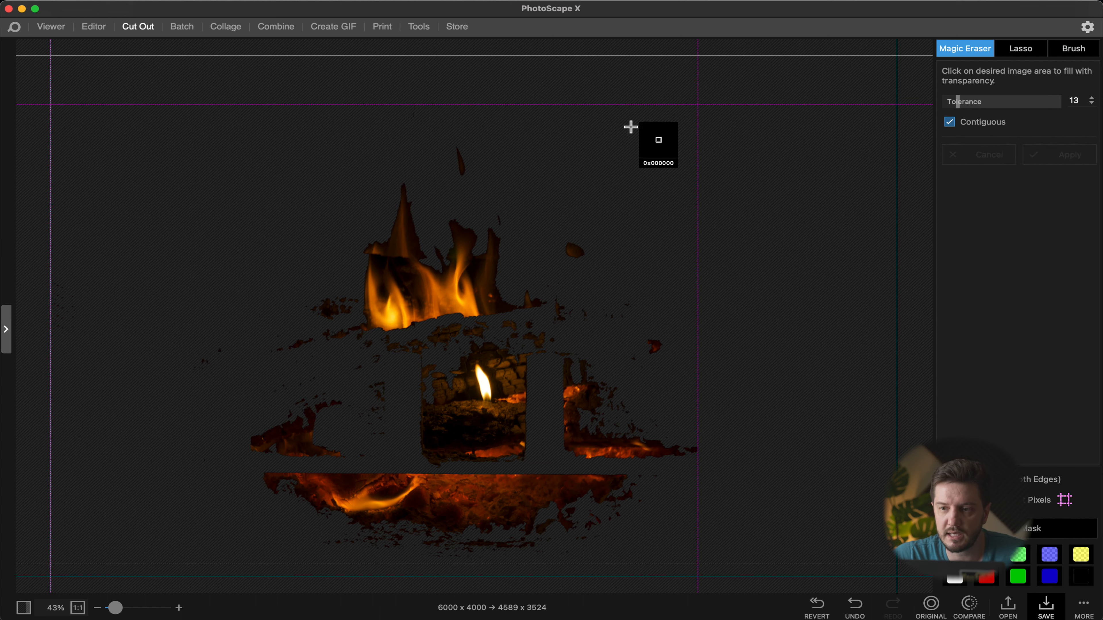
Step: Use the Lasso to erase everything except the upper flames
click(1015, 53)
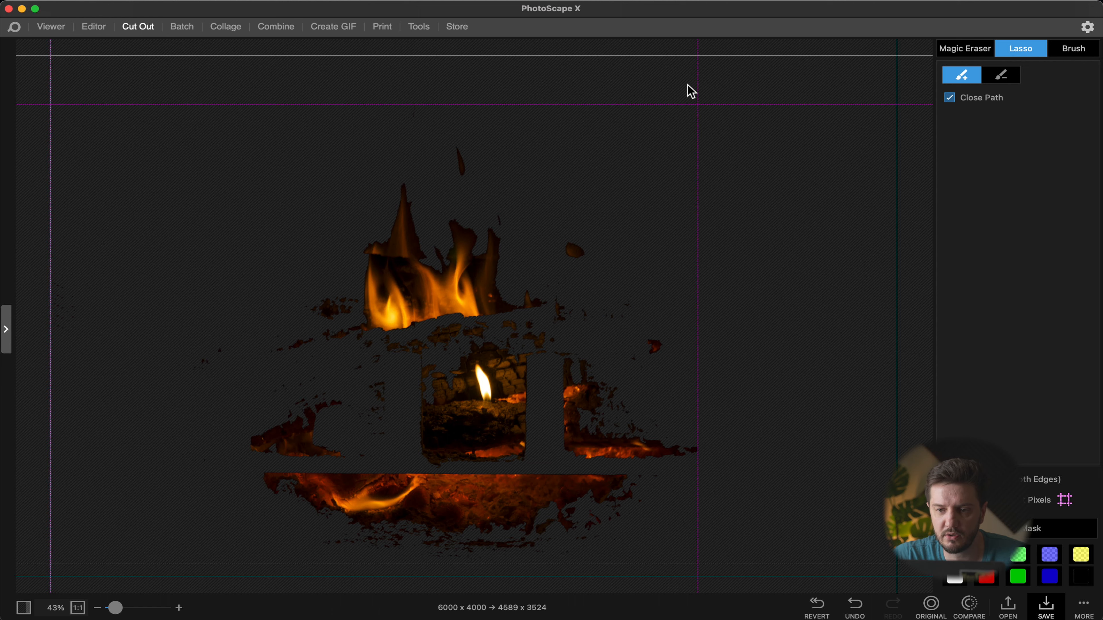
mouse_move(656, 77)
mouse_down()
mouse_move(785, 136)
mouse_move(844, 216)
mouse_move(900, 358)
mouse_move(885, 512)
mouse_move(869, 544)
mouse_move(823, 584)
mouse_move(781, 599)
mouse_move(621, 593)
mouse_move(488, 570)
mouse_up()
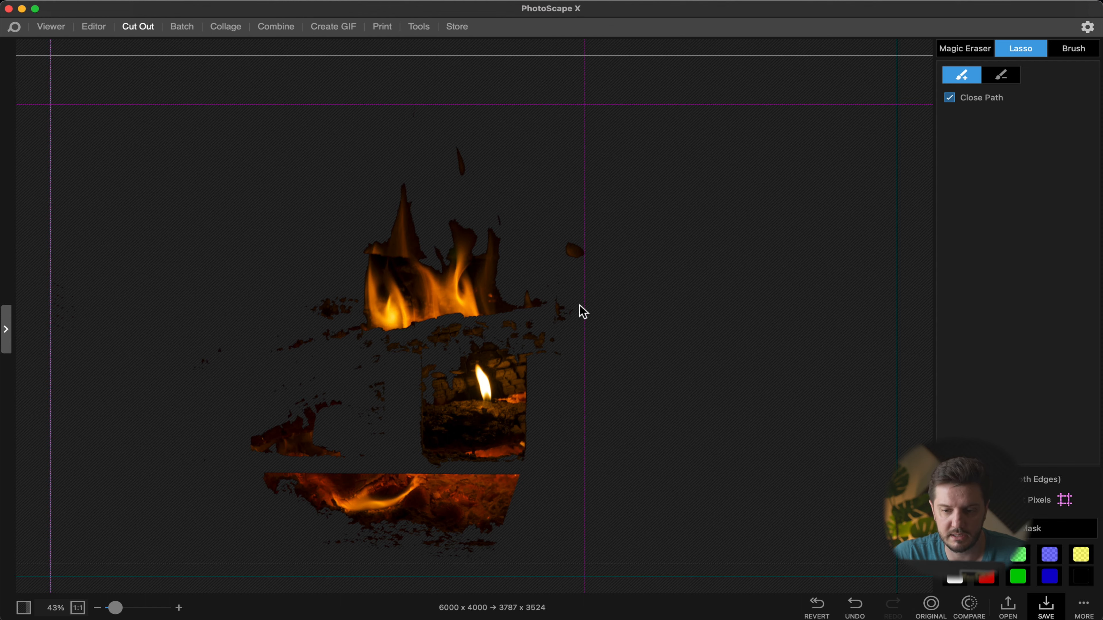
mouse_move(587, 300)
mouse_down()
mouse_move(620, 323)
mouse_move(711, 542)
mouse_move(651, 609)
mouse_move(313, 617)
mouse_move(81, 581)
mouse_move(12, 487)
mouse_move(17, 413)
mouse_up()
mouse_move(578, 335)
mouse_down()
mouse_move(699, 157)
mouse_move(578, 64)
mouse_move(490, 54)
mouse_up()
mouse_move(519, 148)
mouse_down()
mouse_move(469, 47)
mouse_move(245, 32)
mouse_move(139, 63)
mouse_move(100, 105)
mouse_up()
mouse_move(367, 374)
mouse_down()
mouse_move(282, 62)
mouse_move(323, 66)
mouse_move(336, 98)
mouse_up()
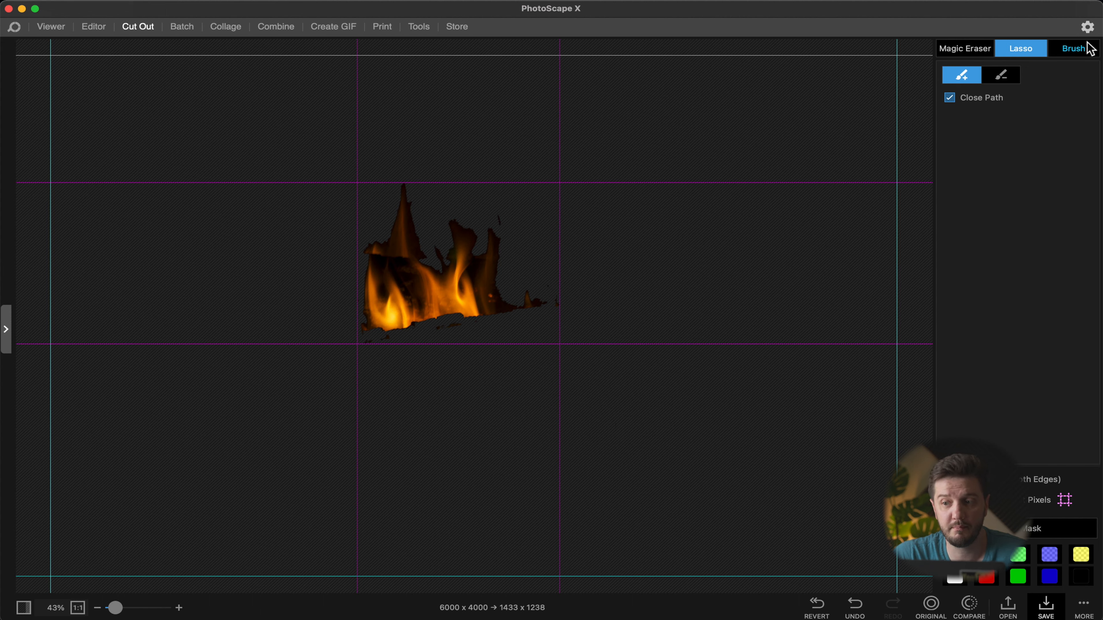
Step: Switch to the Brush eraser, set the brush size to 30 and choose the circular brush shape
click(1073, 48)
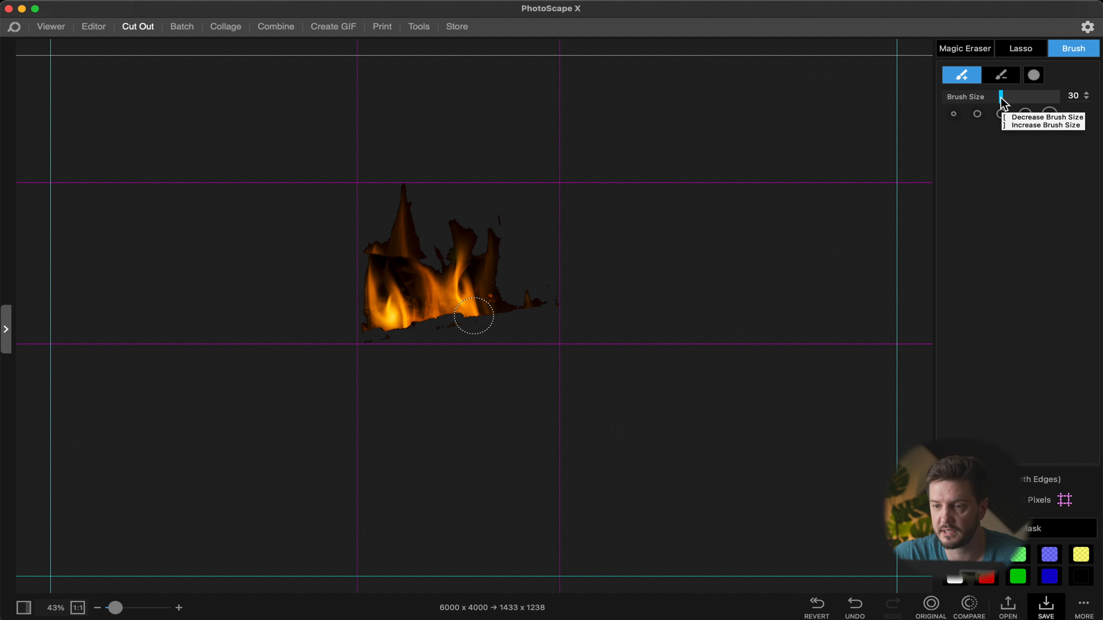
drag(1021, 102, 1001, 97)
click(1039, 76)
click(1041, 77)
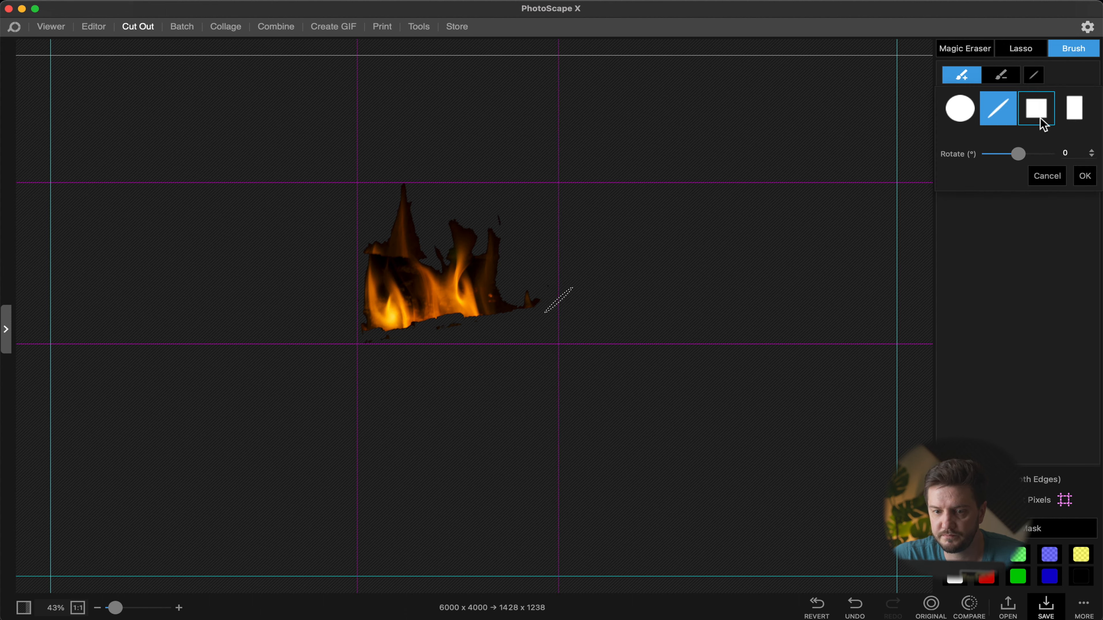
click(963, 114)
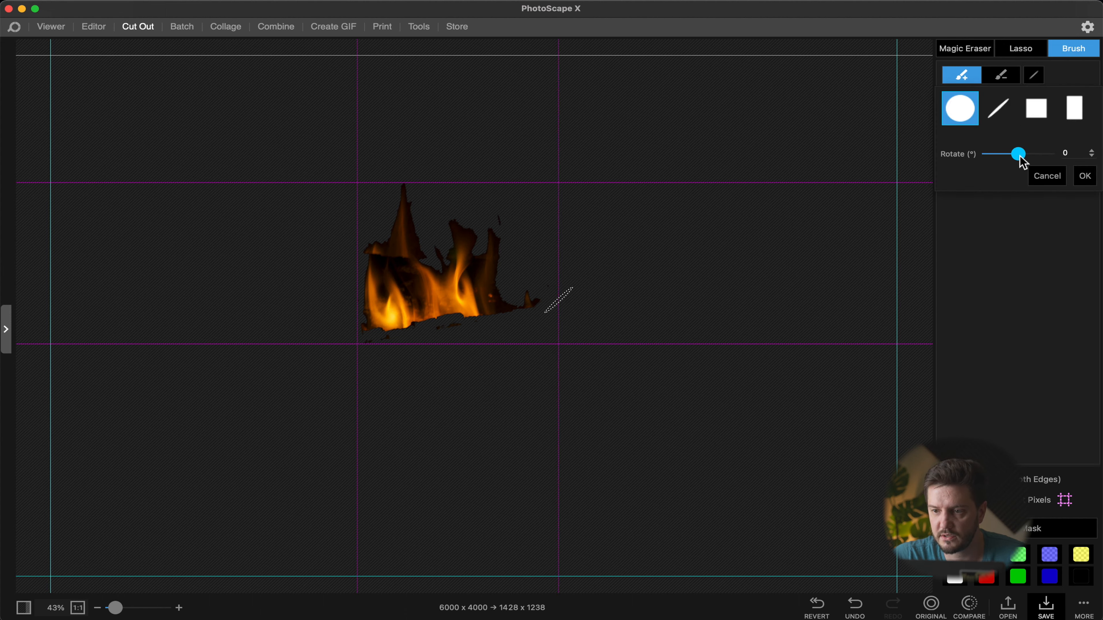
drag(1020, 158, 1028, 158)
click(1084, 176)
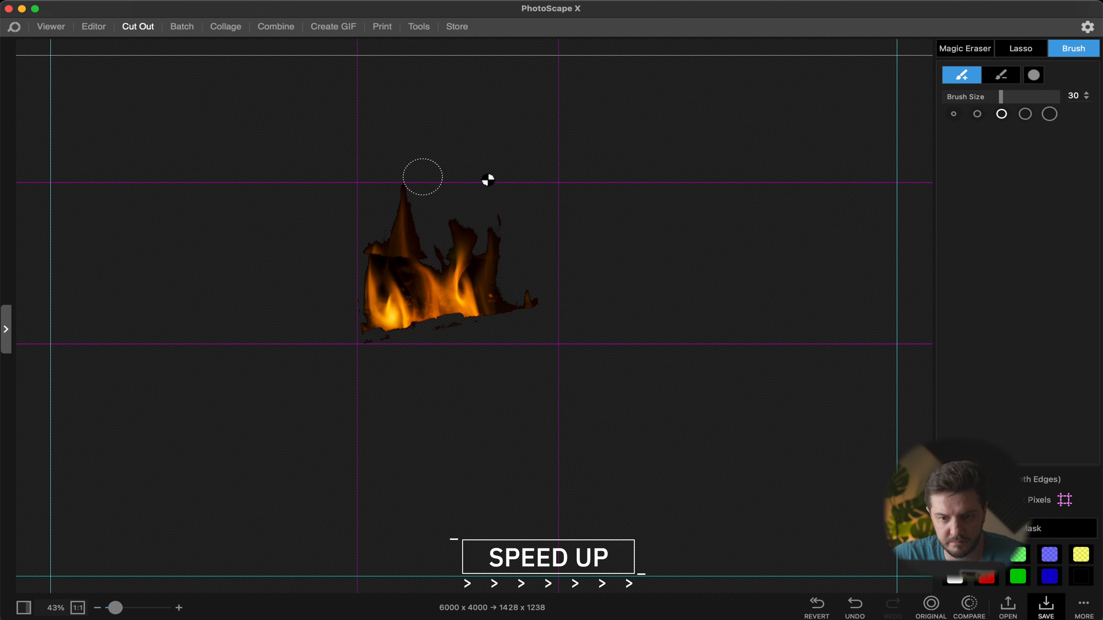
Step: Brush away leftover edge pixels around the cut-out flames
scroll(468, 210, up, 5)
drag(470, 241, 470, 193)
drag(158, 283, 152, 349)
mouse_move(246, 115)
mouse_down()
mouse_move(288, 49)
mouse_move(364, 95)
mouse_up()
drag(421, 289, 422, 332)
drag(632, 213, 653, 233)
scroll(696, 257, down, 5)
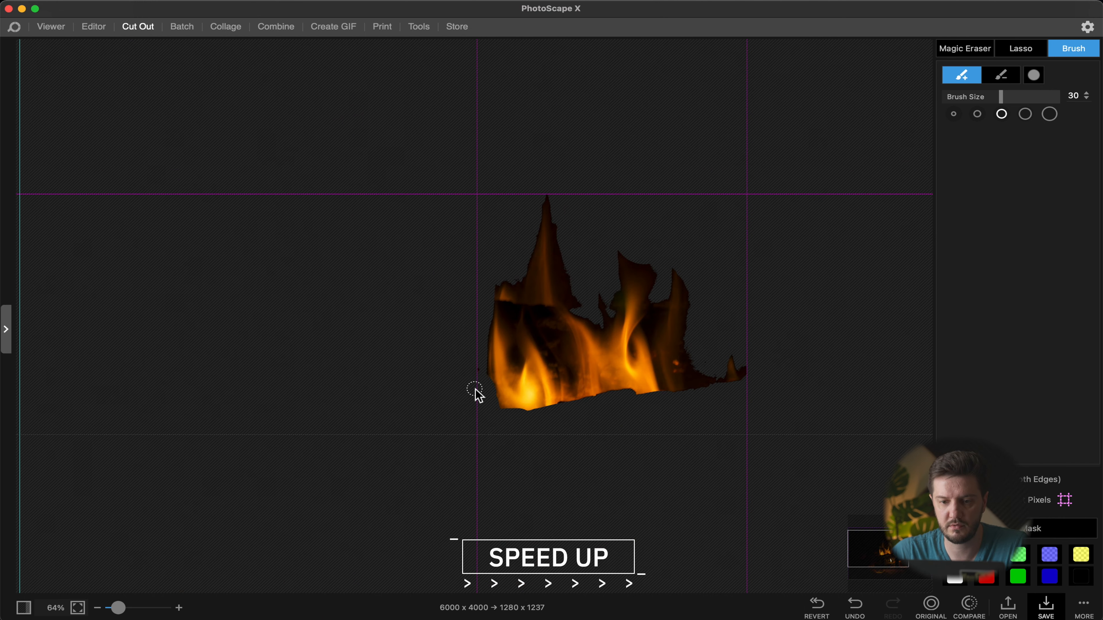
Step: Open the photo DSC09055.JPG in the Editor
click(46, 29)
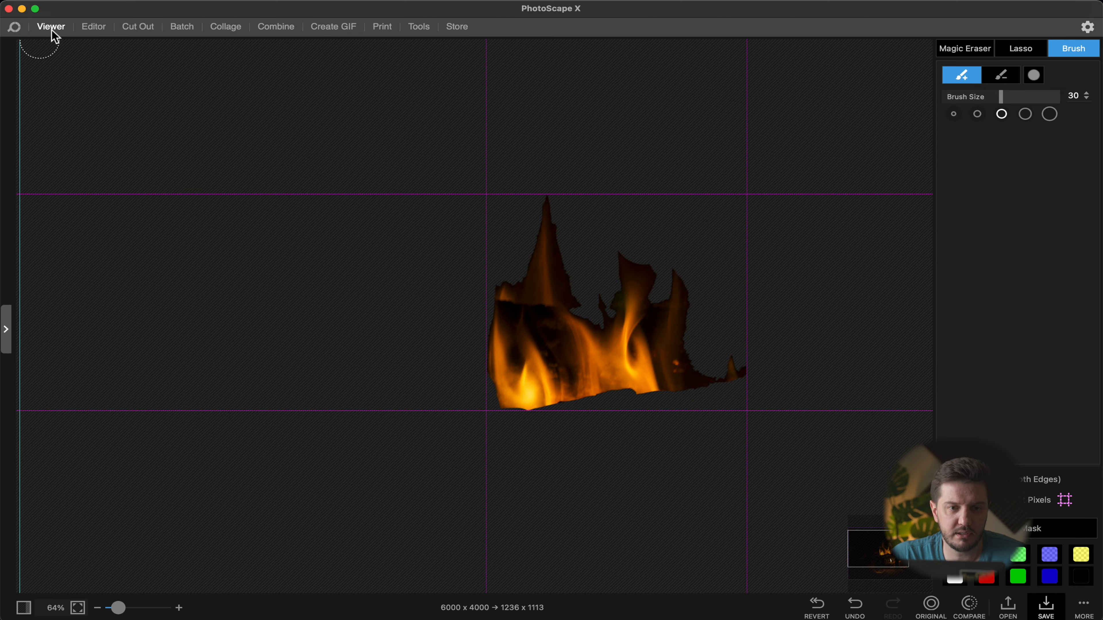
double_click(548, 142)
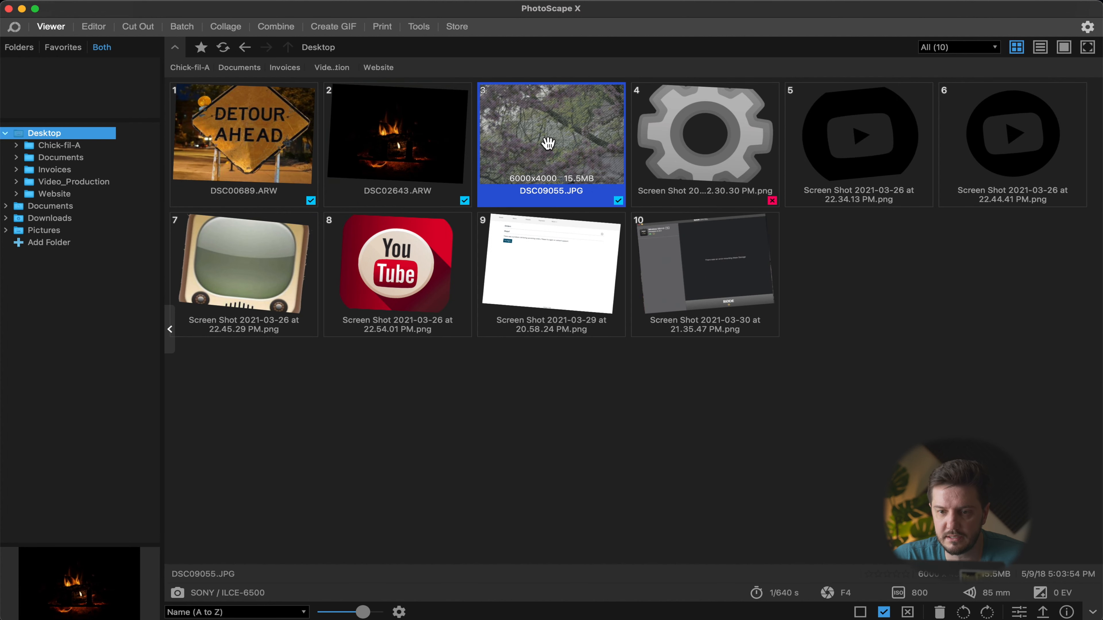
click(854, 51)
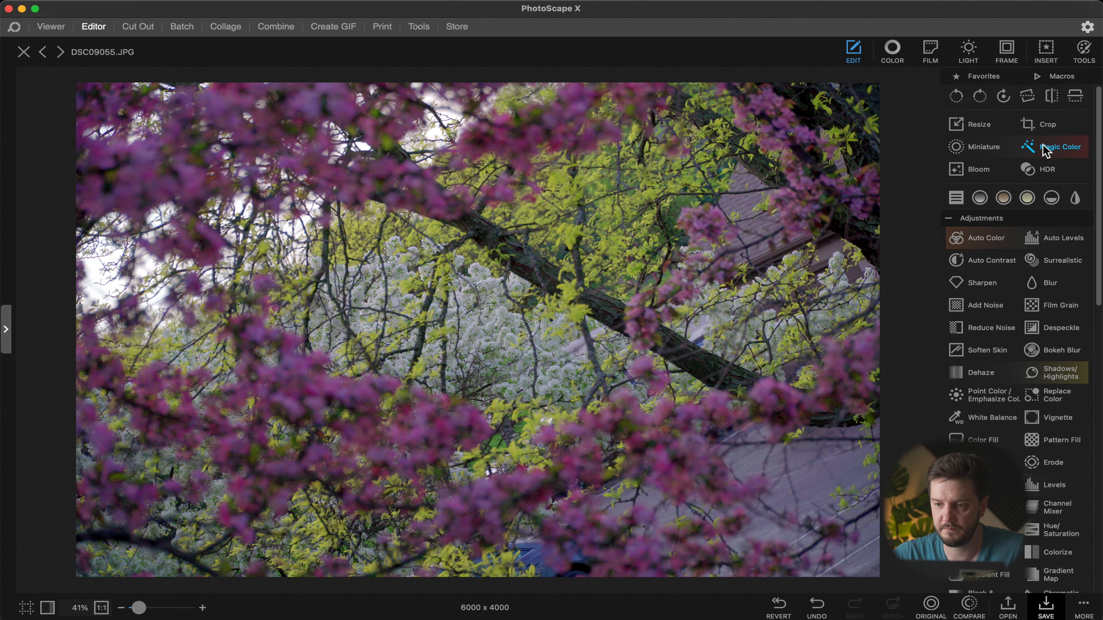
Step: Try Magic Color with its Brighten setting at 0, then cancel it
click(1059, 147)
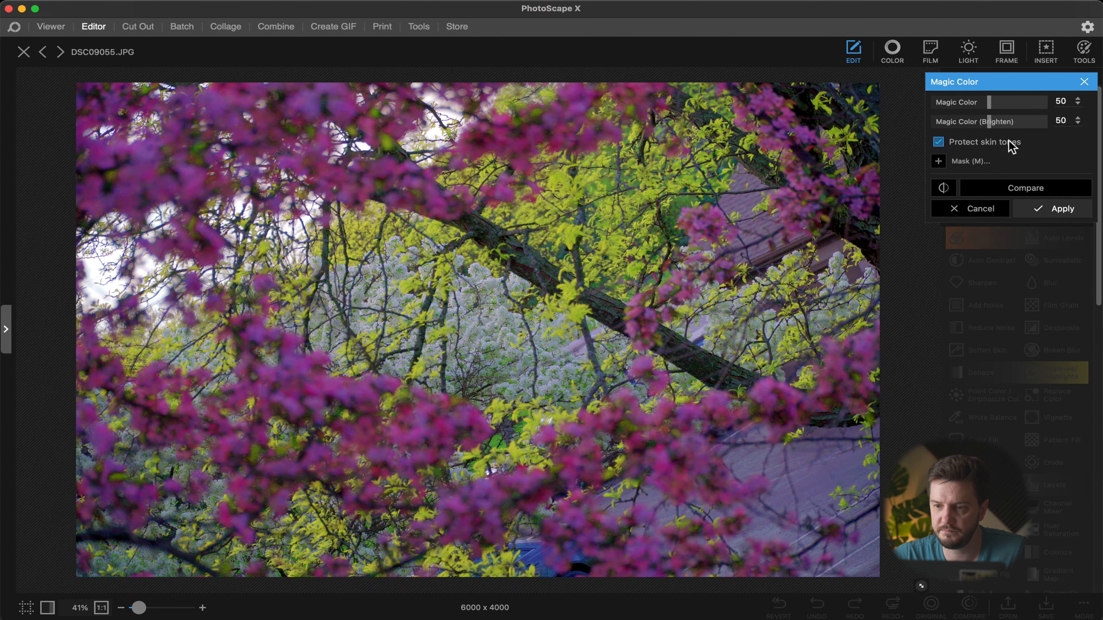
drag(995, 127, 936, 120)
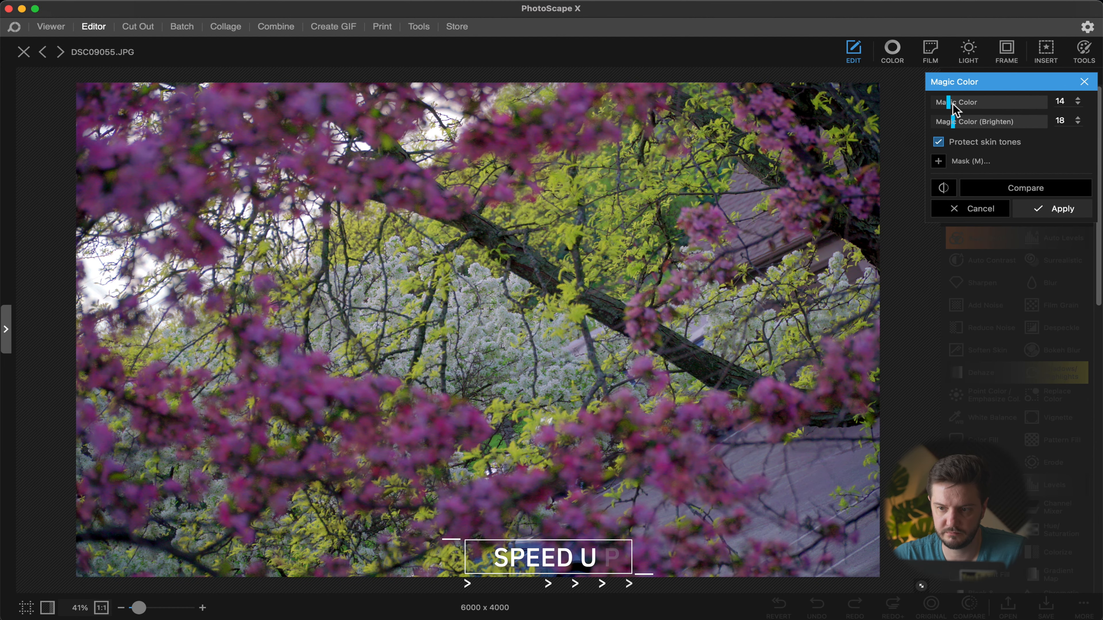
click(970, 209)
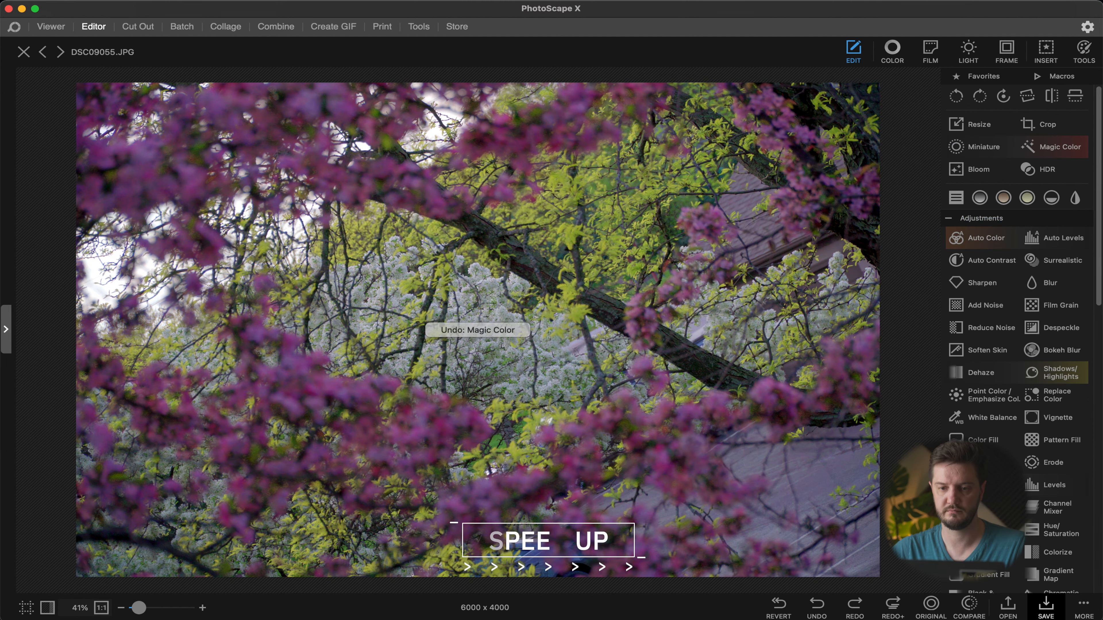
Step: Inspect the photo's noise up close and open Reduce Noise with Color Noise at 56
scroll(460, 283, up, 10)
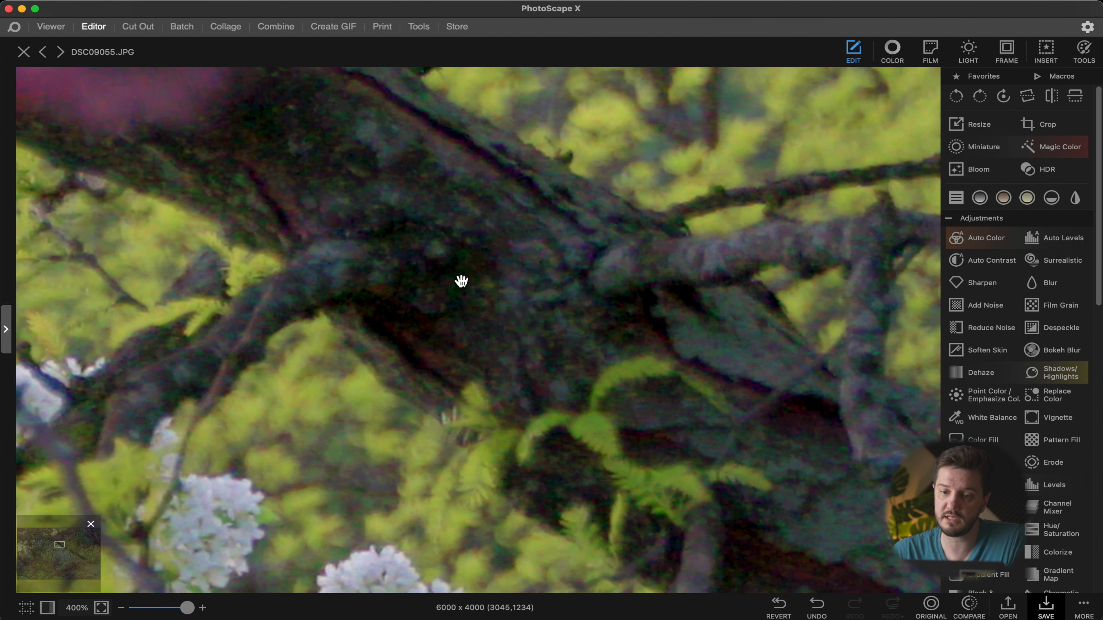
scroll(468, 292, down, 6)
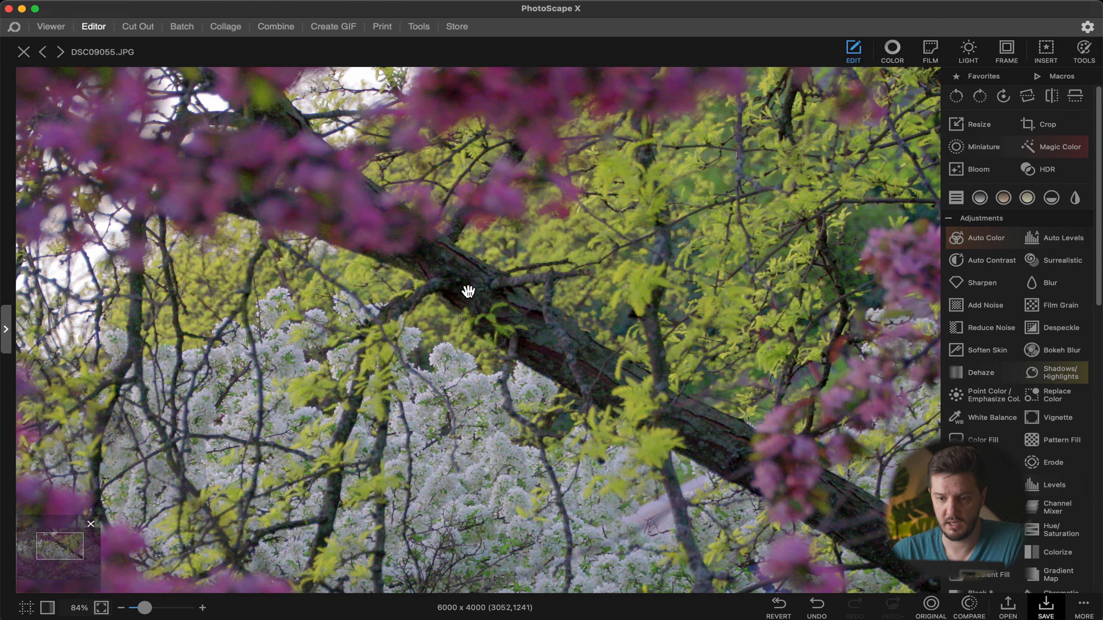
scroll(868, 265, up, 6)
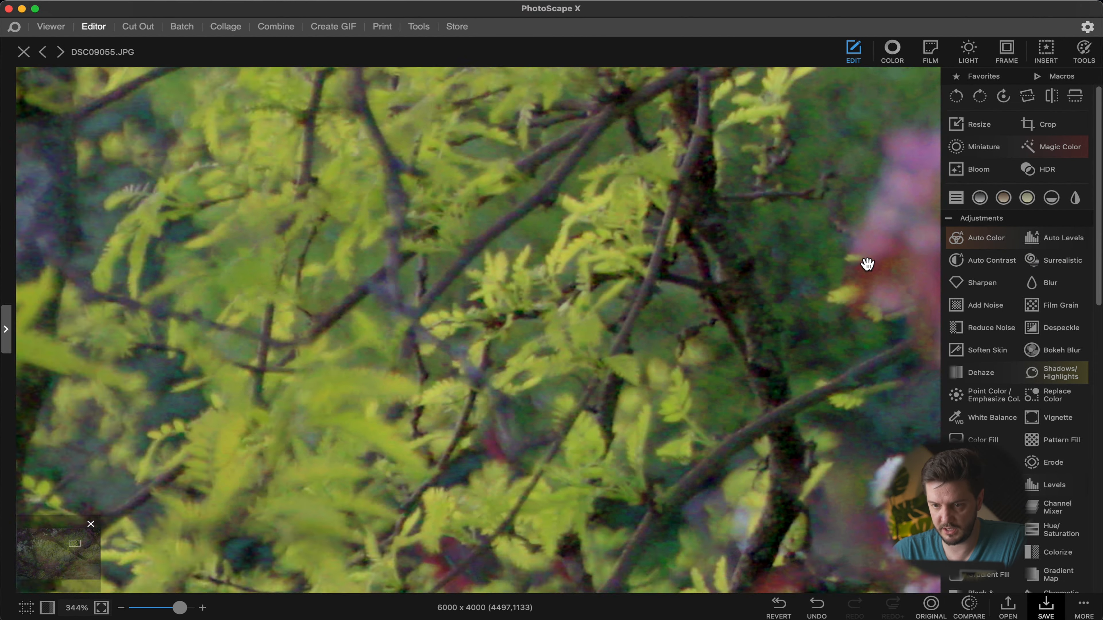
scroll(807, 291, down, 8)
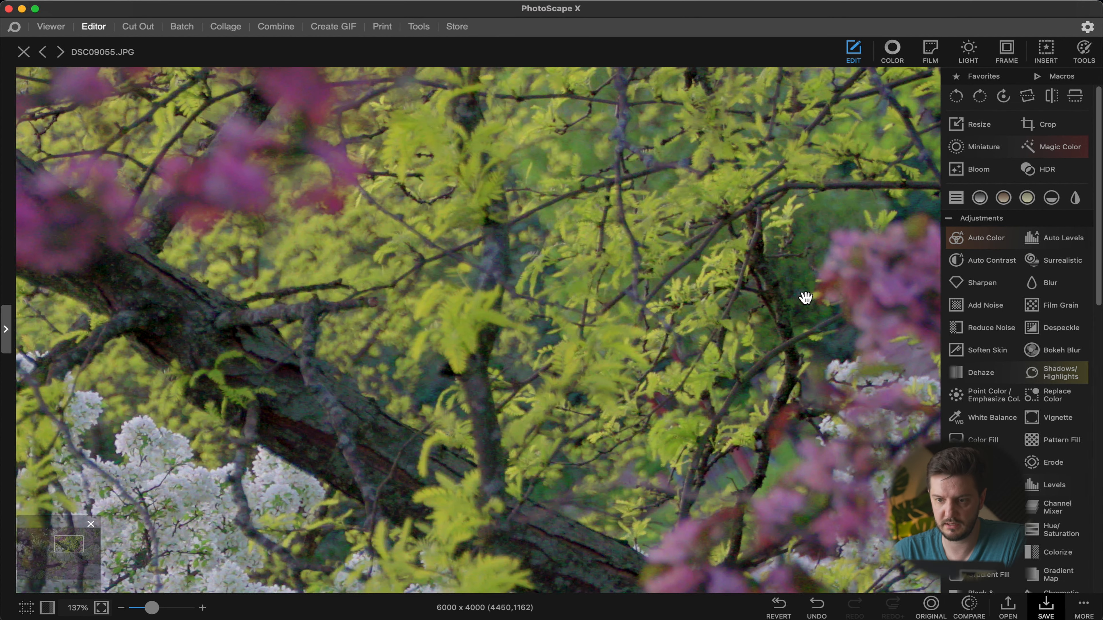
scroll(443, 313, up, 2)
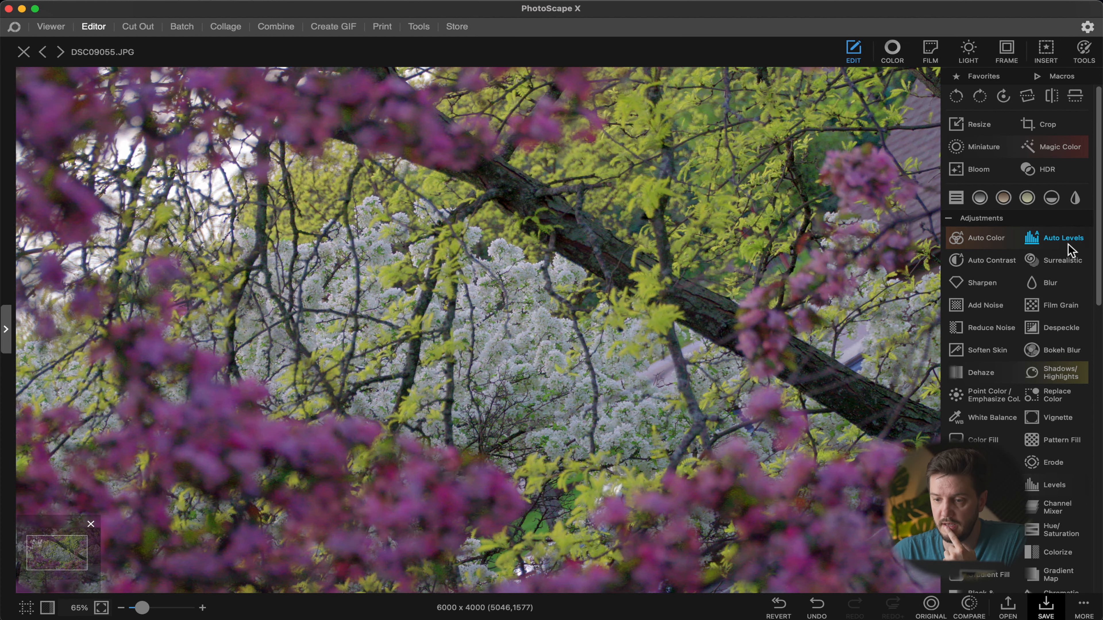
click(990, 328)
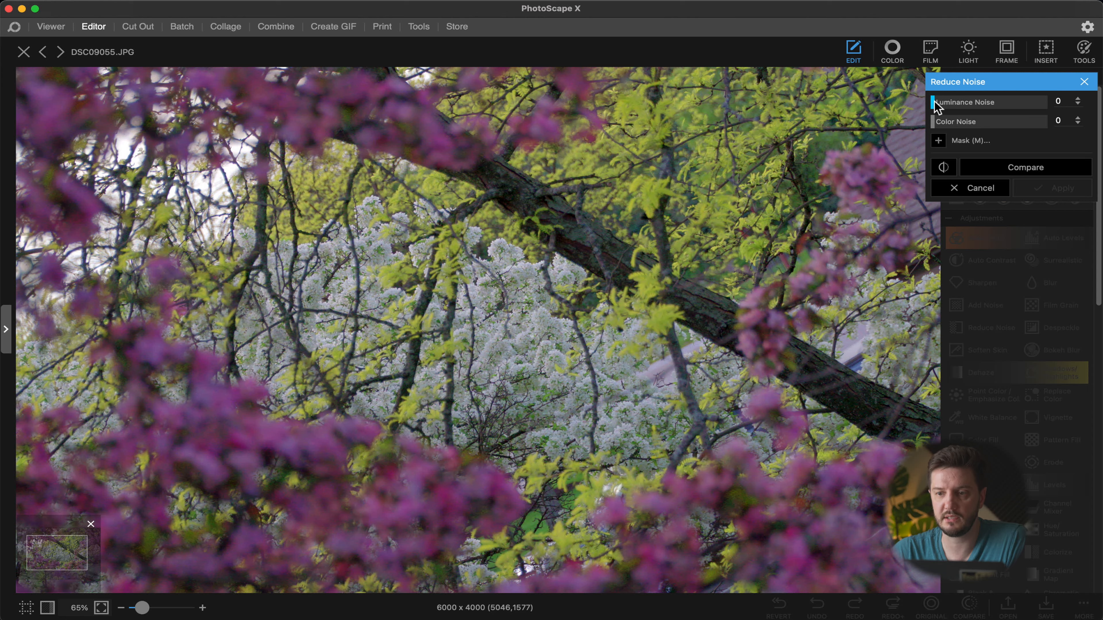
drag(948, 125, 987, 124)
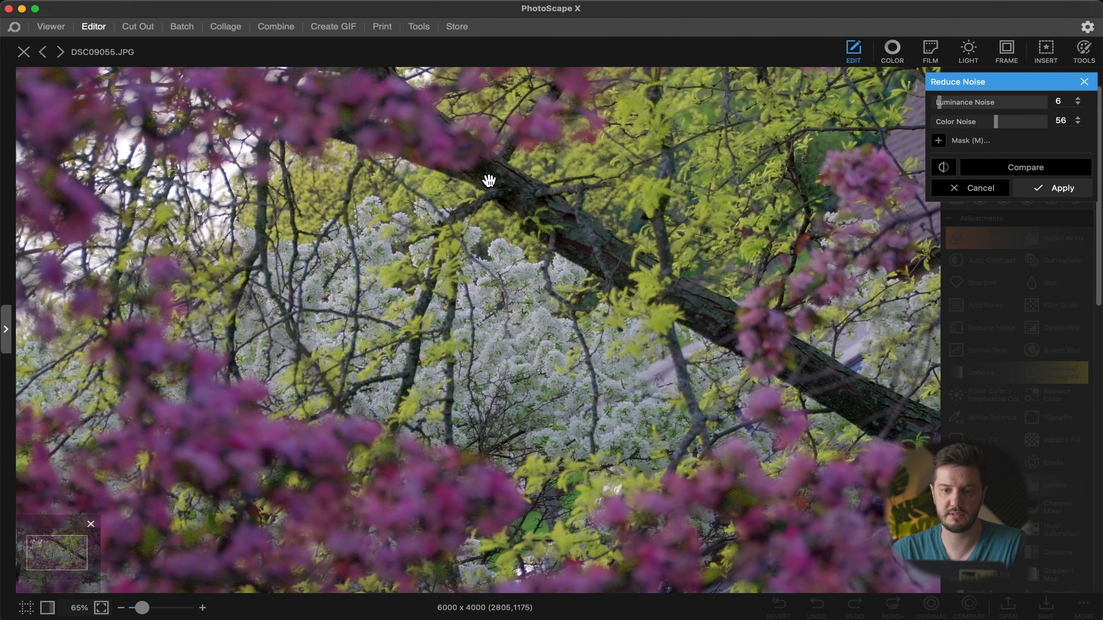
Step: Compare before and after up close, lower Color Noise to 37 and apply the noise reduction
scroll(489, 181, up, 5)
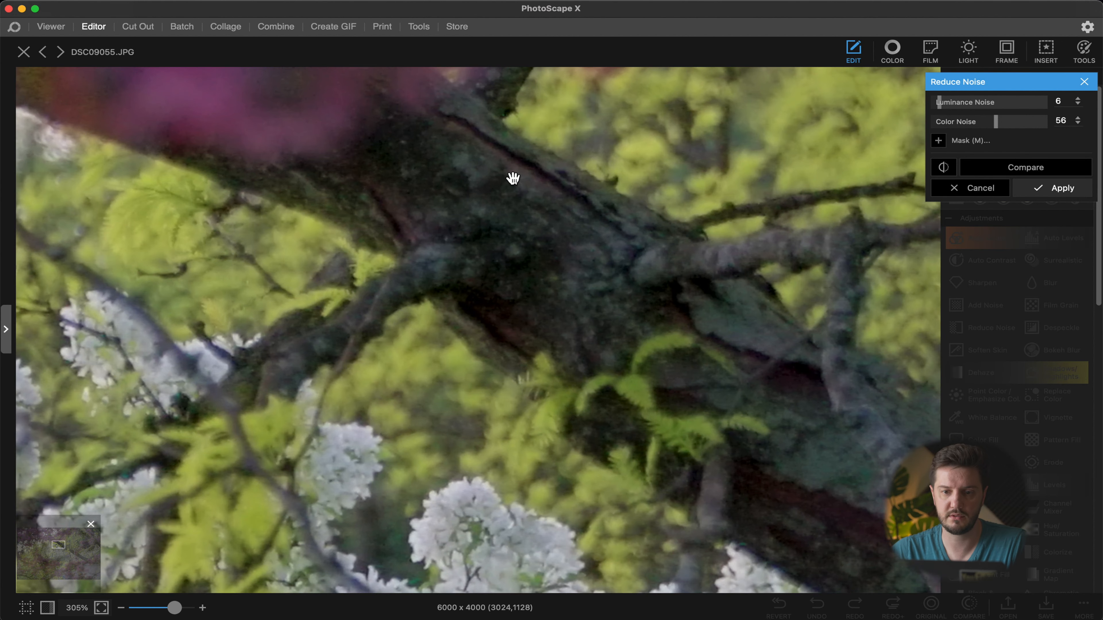
click(979, 173)
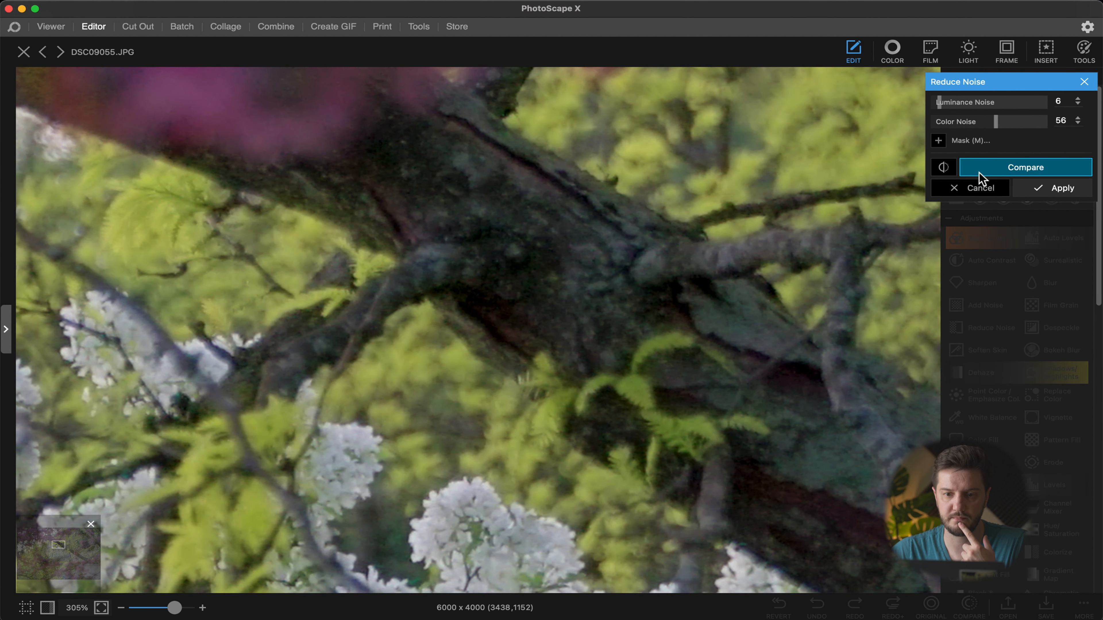
click(979, 172)
click(979, 173)
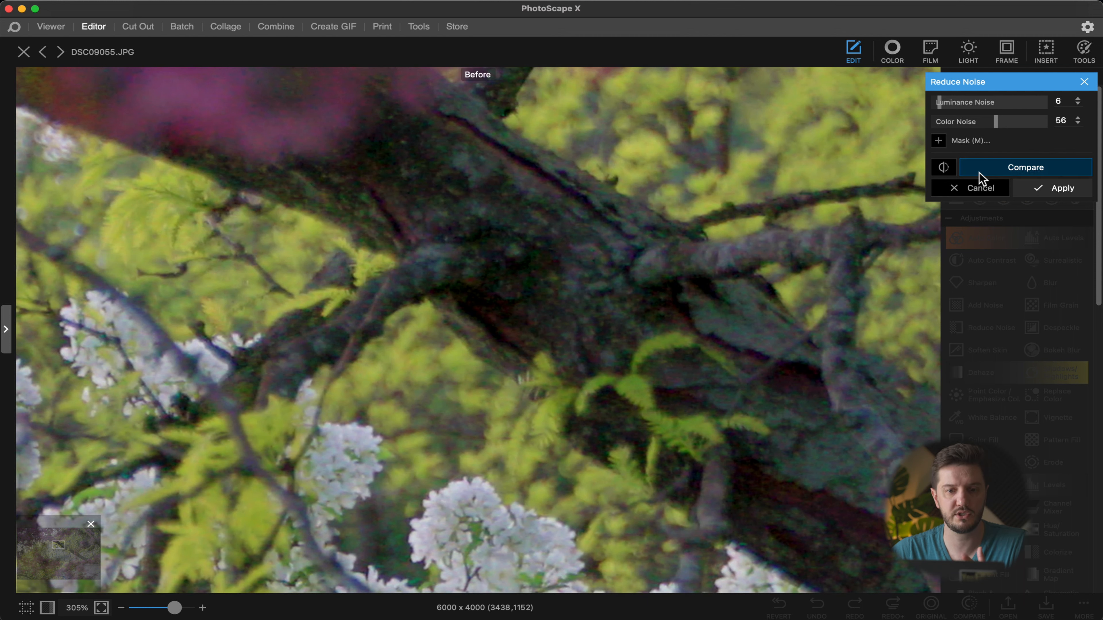
click(979, 173)
click(979, 173)
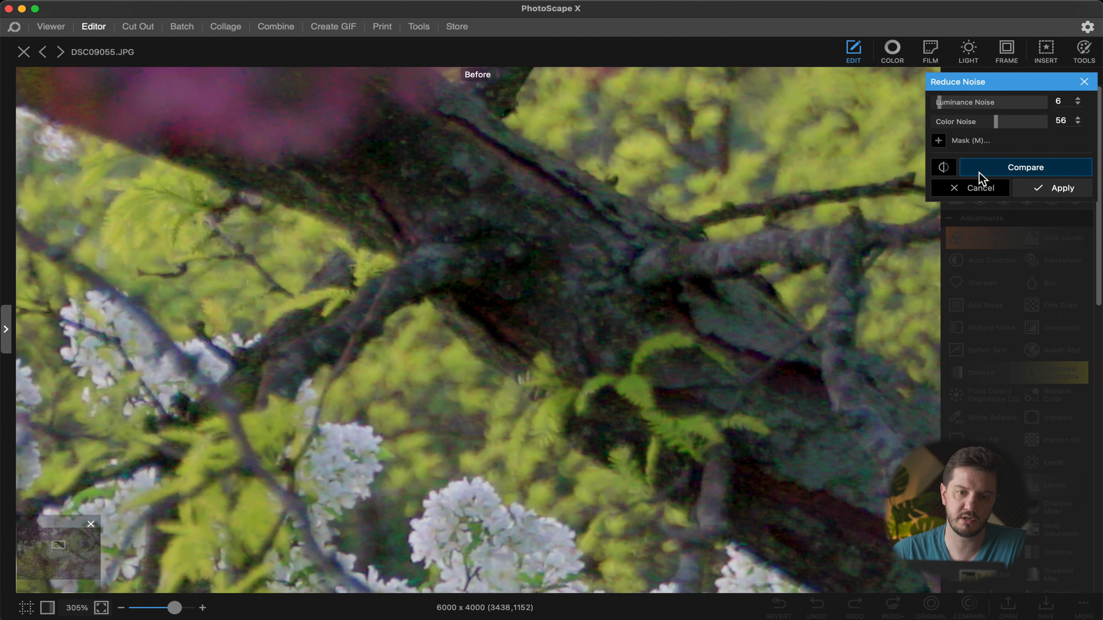
drag(994, 122, 974, 123)
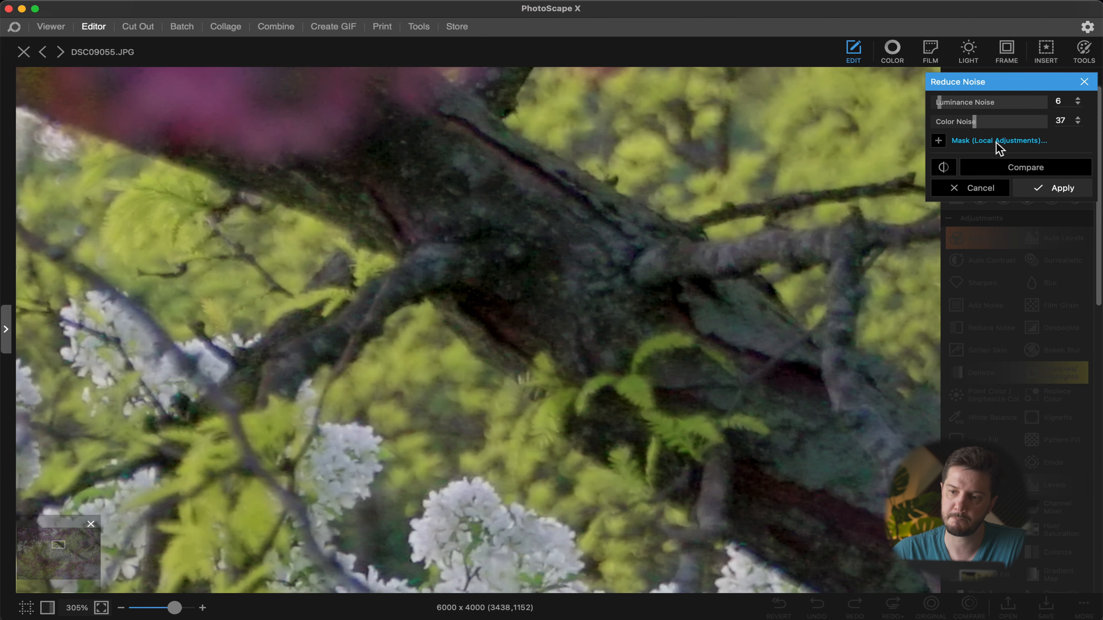
click(1013, 167)
click(1014, 166)
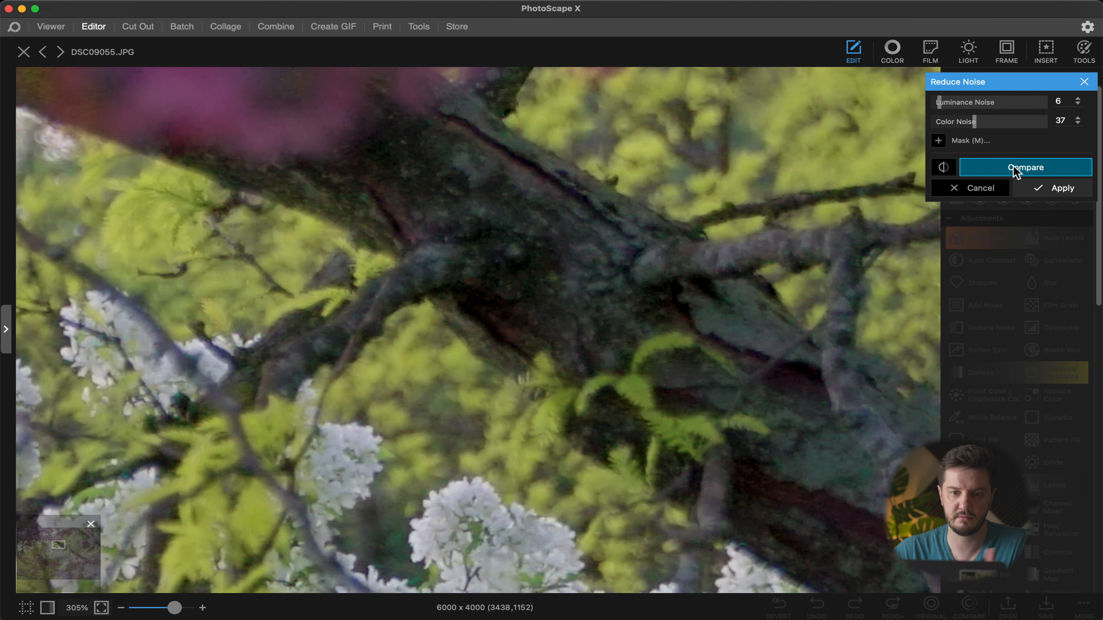
click(1013, 168)
click(1013, 168)
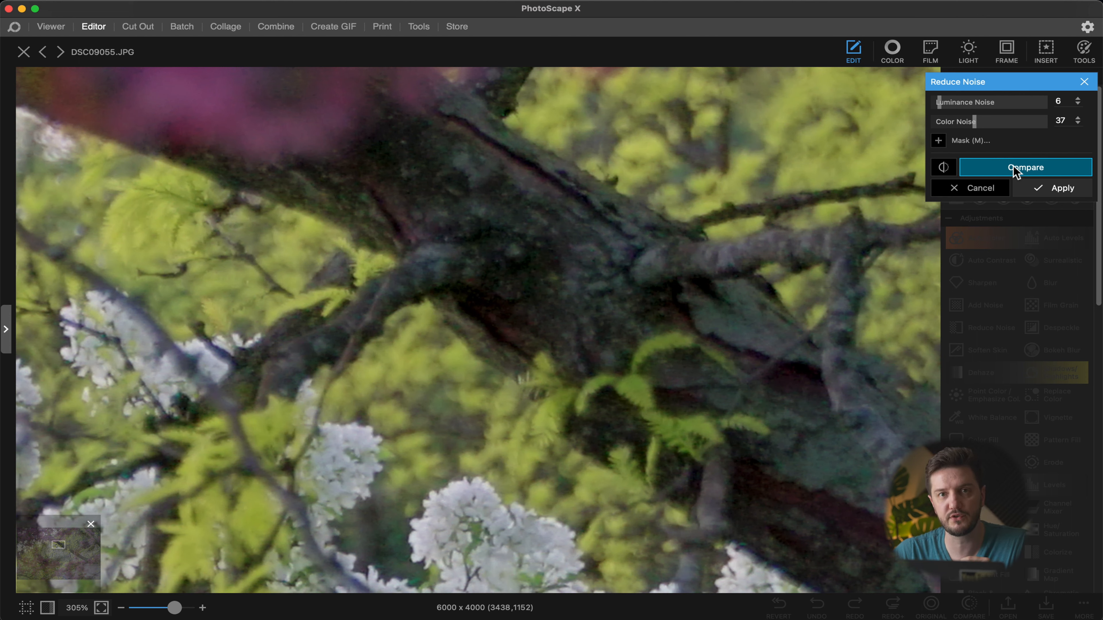
click(1047, 189)
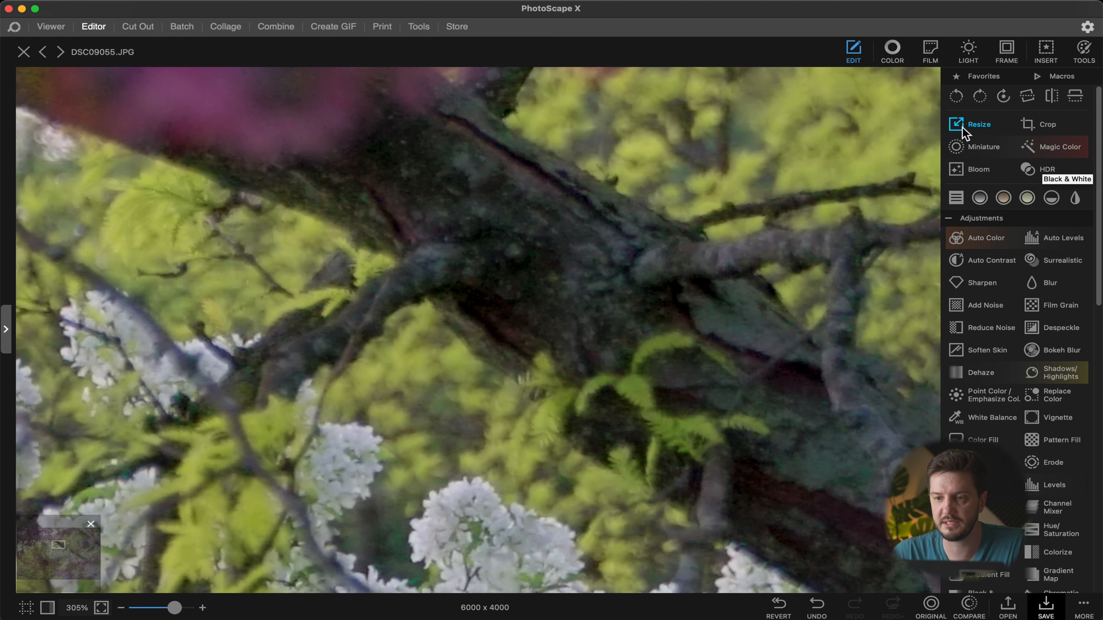
Step: In Color adjustments set Vibrance to 79, Contrast to 4 and Temperature to 5289, compare, and apply
scroll(624, 326, down, 10)
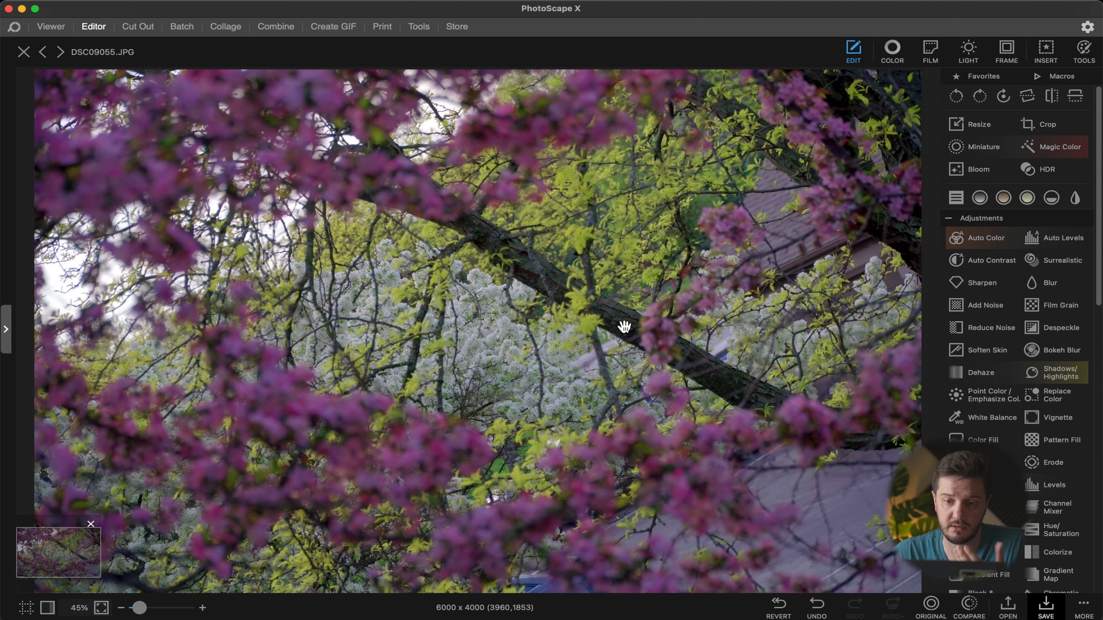
click(911, 51)
drag(943, 202, 1027, 206)
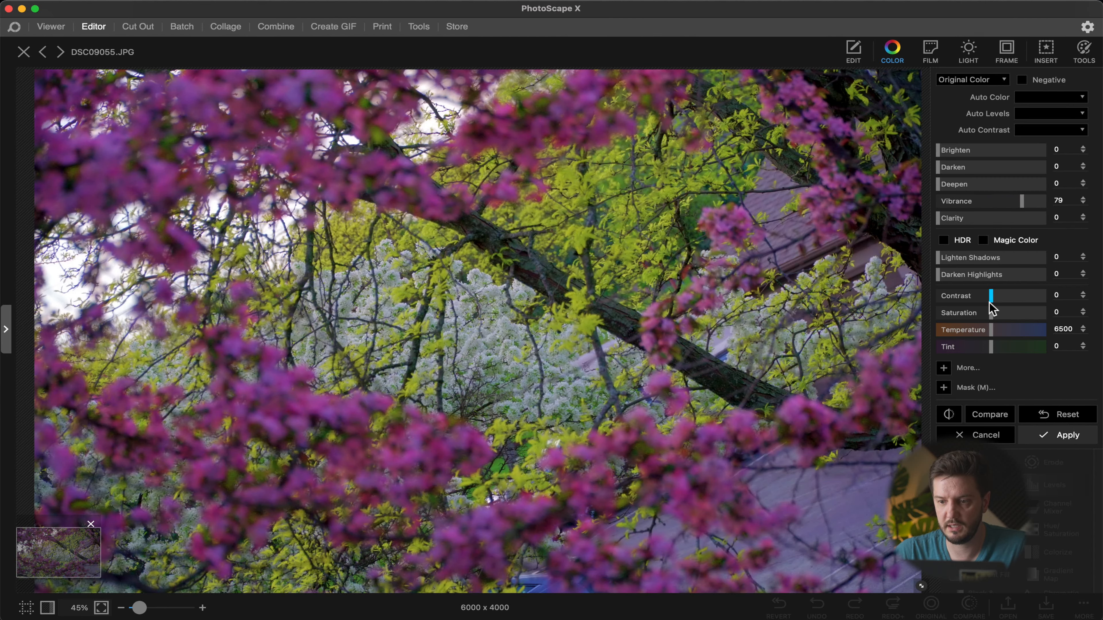
drag(992, 304, 976, 330)
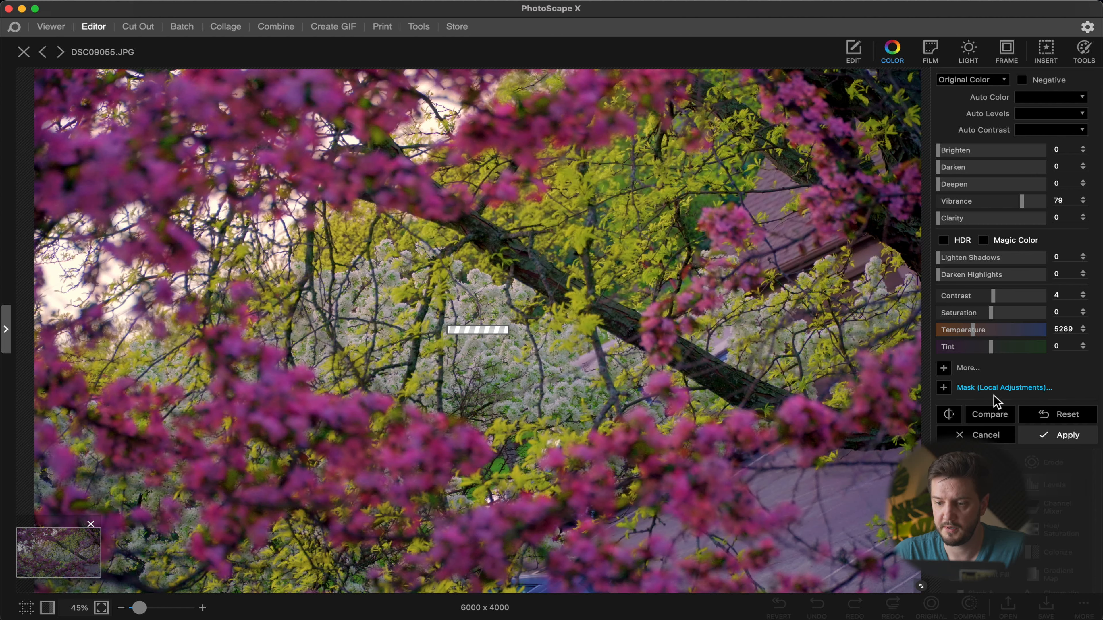
click(994, 417)
click(996, 412)
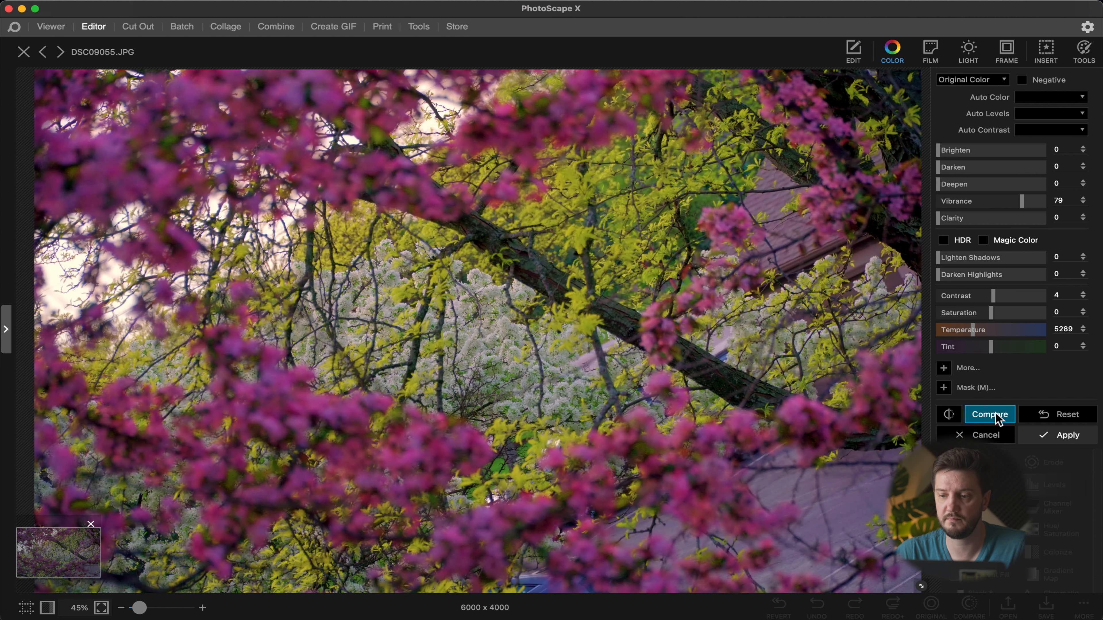
click(948, 415)
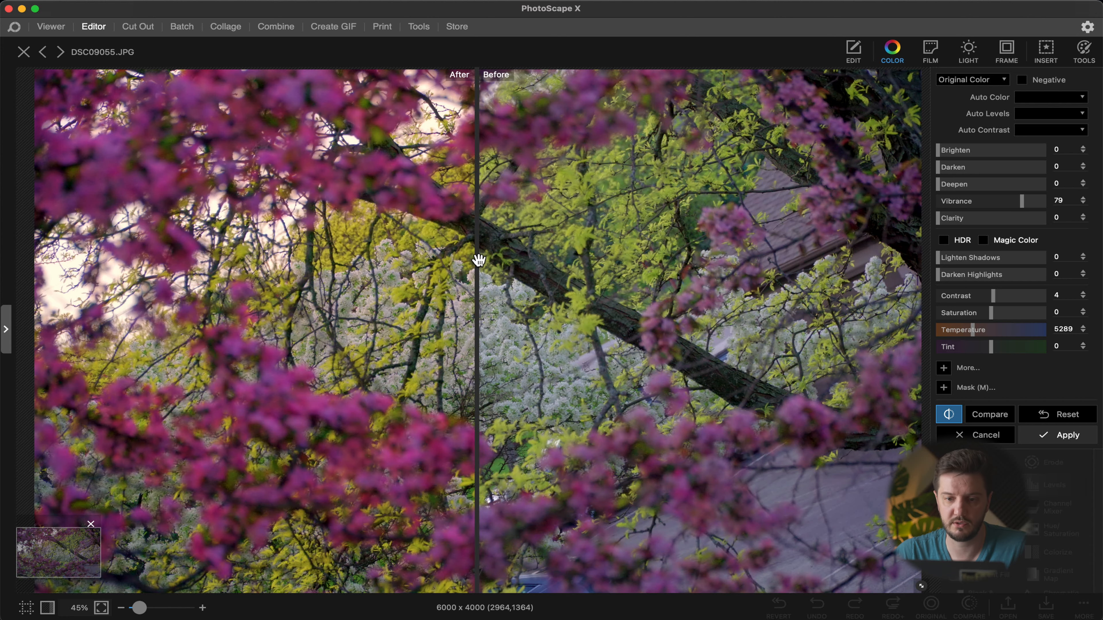
mouse_move(476, 267)
mouse_down()
mouse_move(677, 267)
mouse_move(323, 267)
mouse_move(581, 267)
mouse_move(460, 267)
mouse_move(485, 267)
mouse_up()
click(1072, 436)
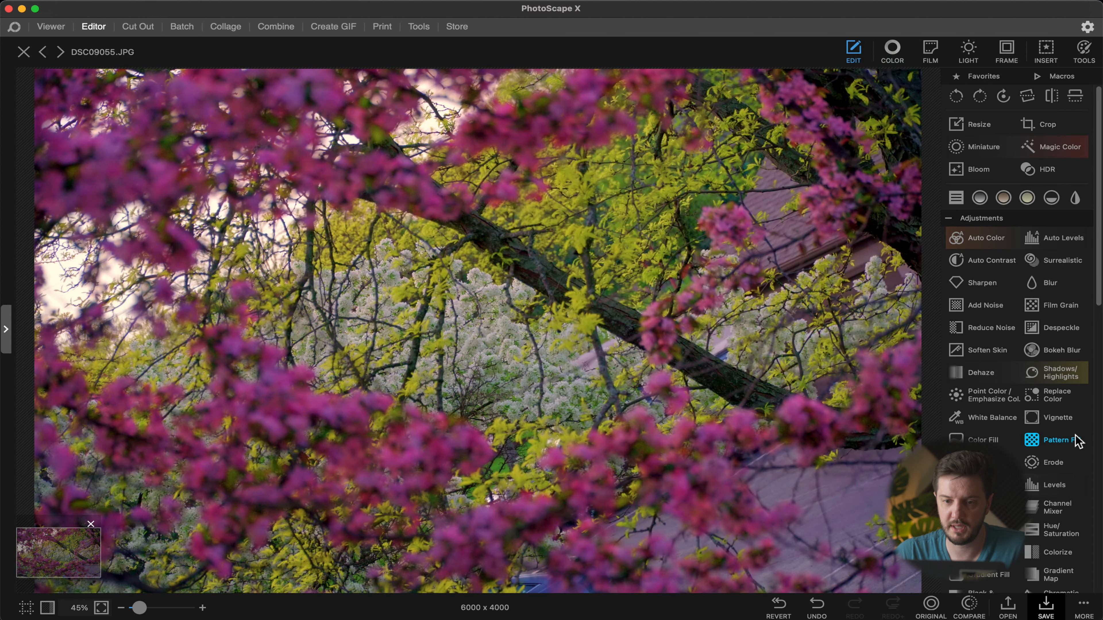
Step: Apply a Curves adjustment that lifts a lower point on the RGB curve
scroll(1062, 435, down, 5)
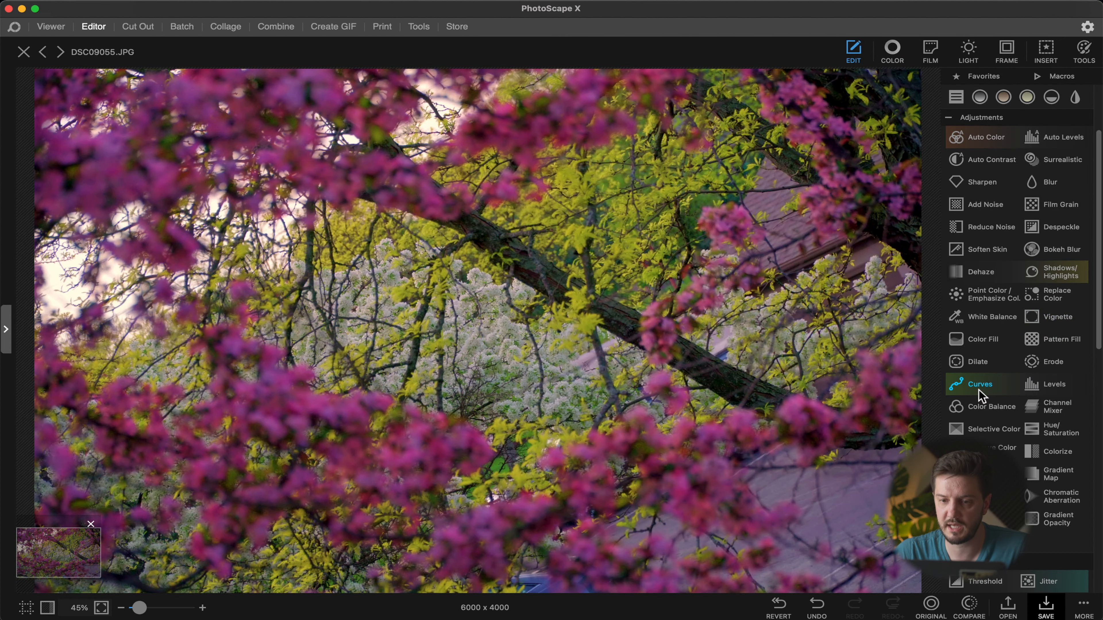
click(979, 389)
drag(907, 258, 906, 256)
click(943, 220)
drag(944, 220, 945, 222)
drag(945, 223, 946, 224)
drag(909, 255, 950, 225)
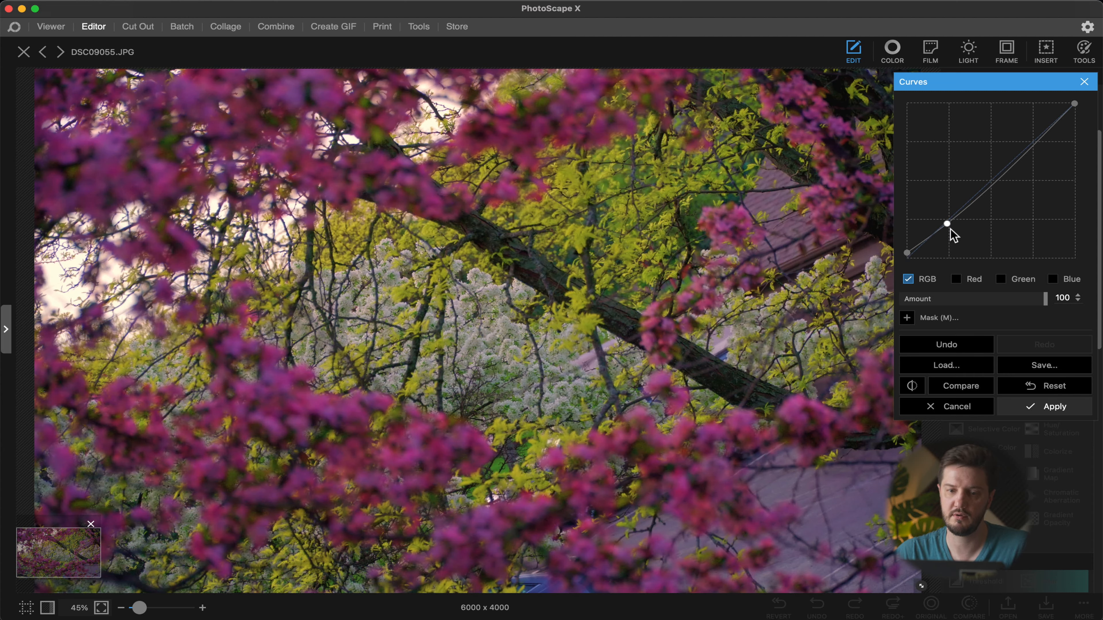
click(1053, 406)
Step: Set Brighten to 16 in the Color adjustments, apply it, and toggle the original view to compare the result
drag(950, 151, 955, 153)
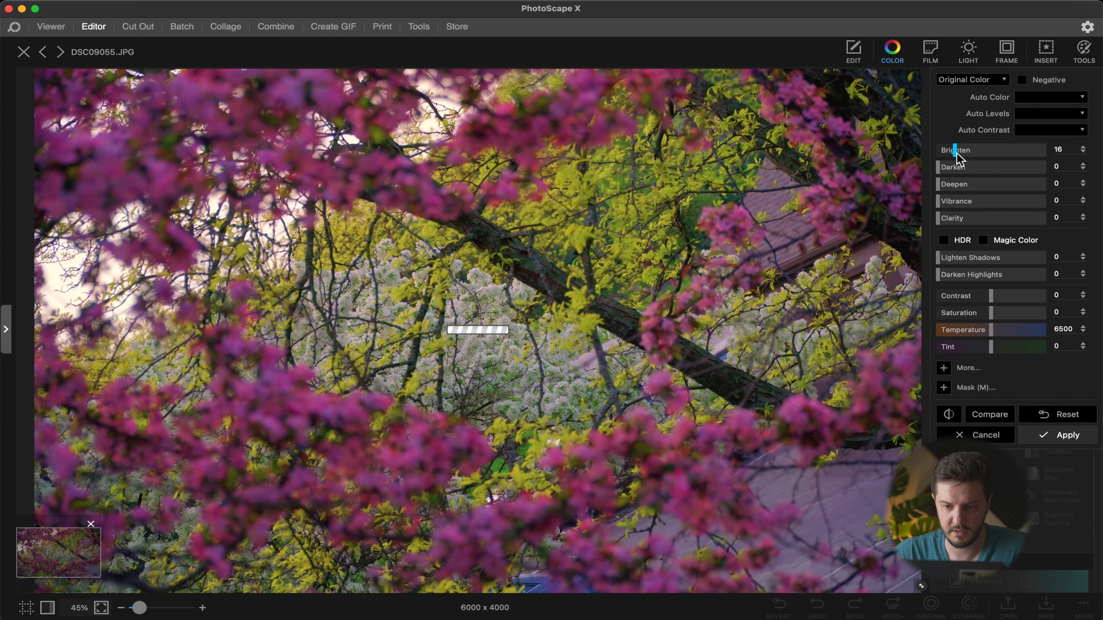
click(1075, 439)
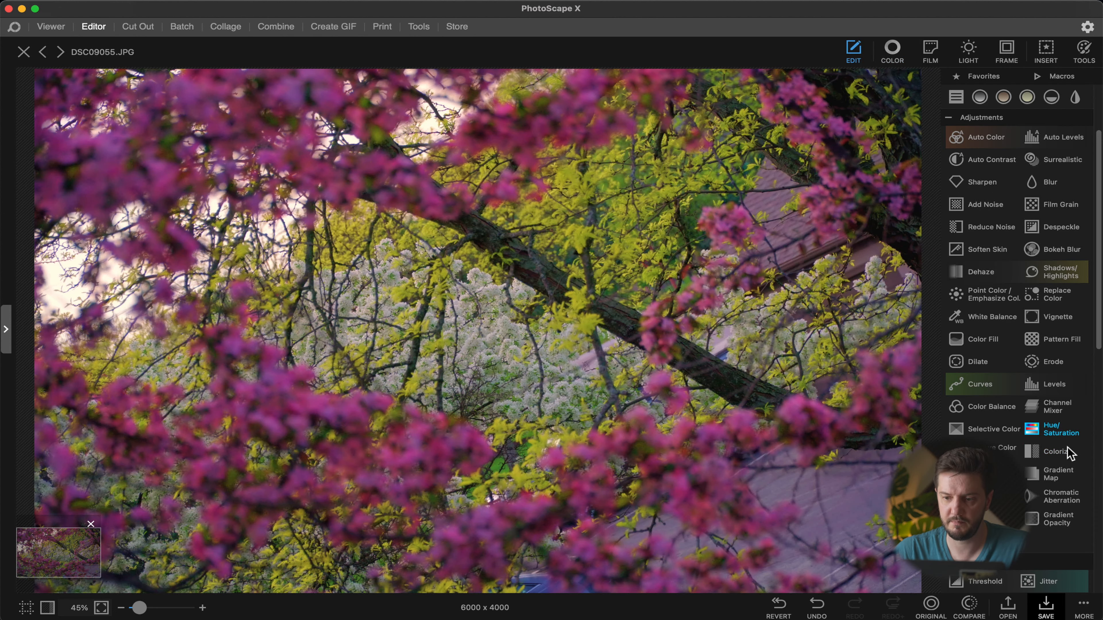
click(939, 614)
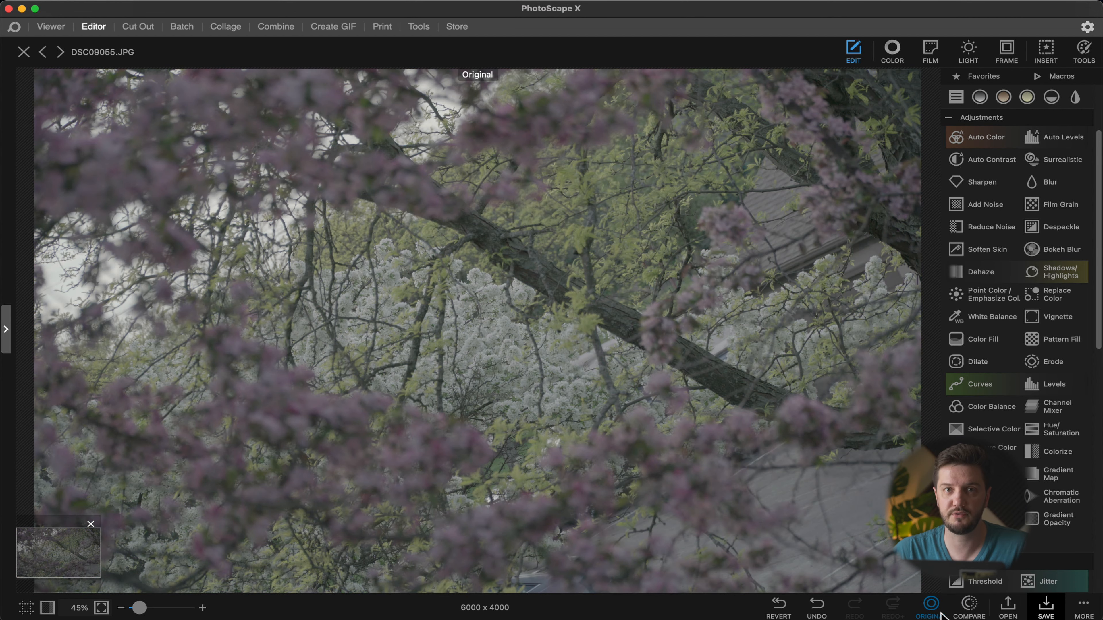
click(940, 613)
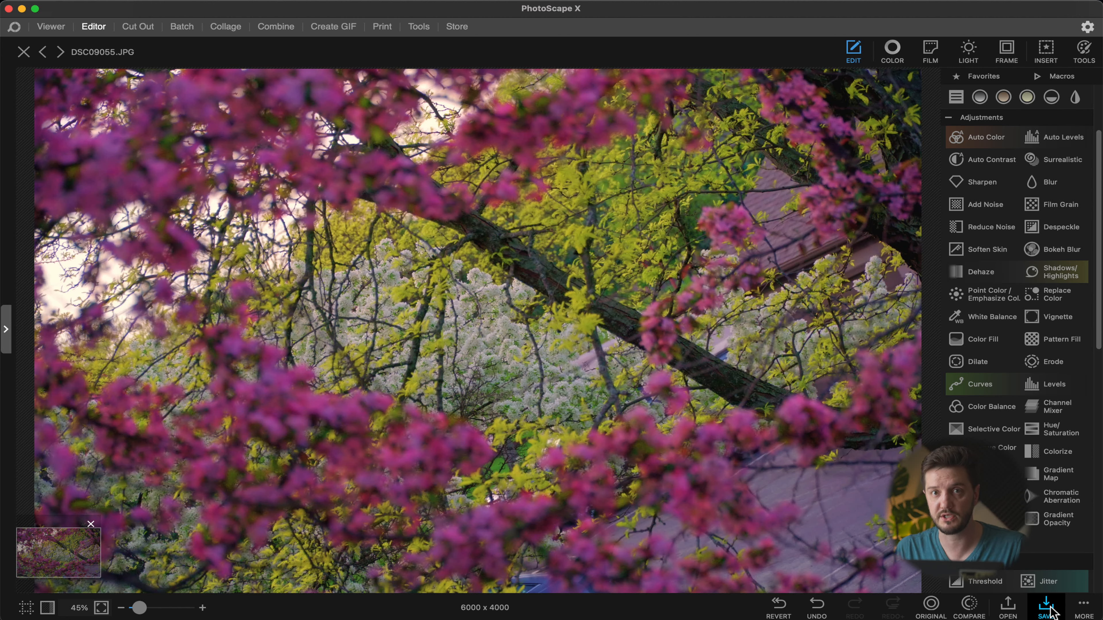
Step: Save the edited photo as a PSXPRJ project named DSC09055 for later re-editing, then close the Save dialog
click(1047, 607)
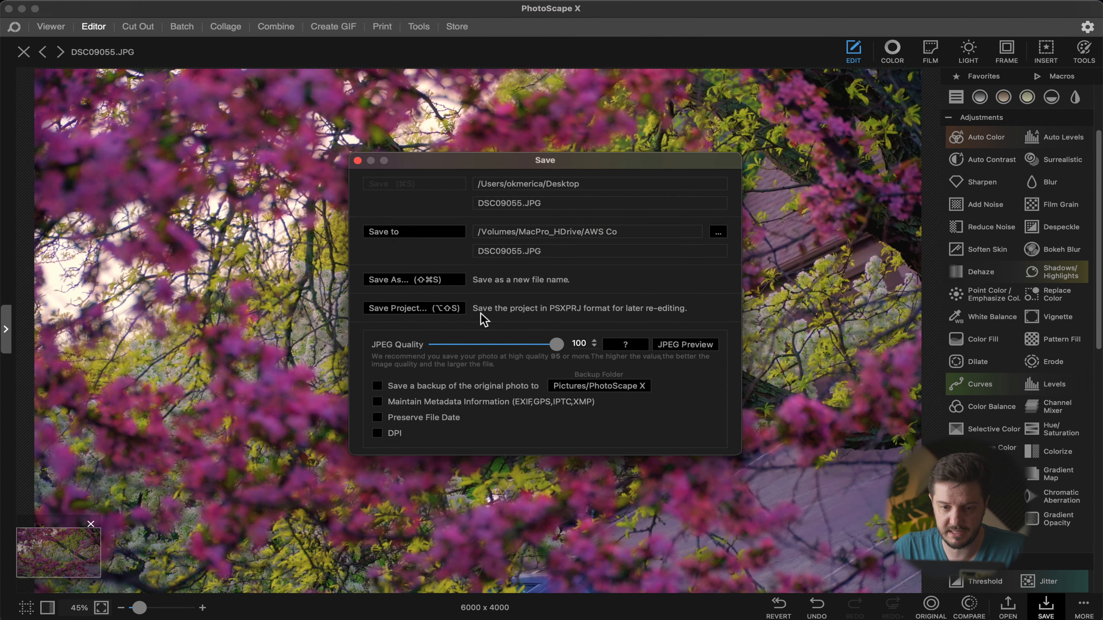
click(447, 280)
click(673, 420)
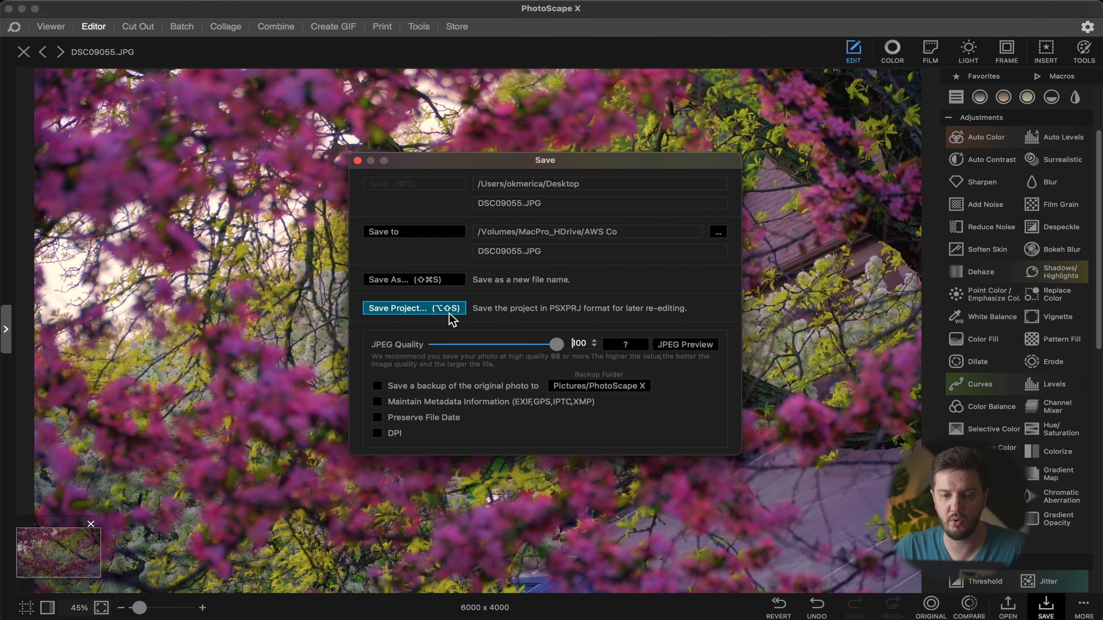
click(432, 311)
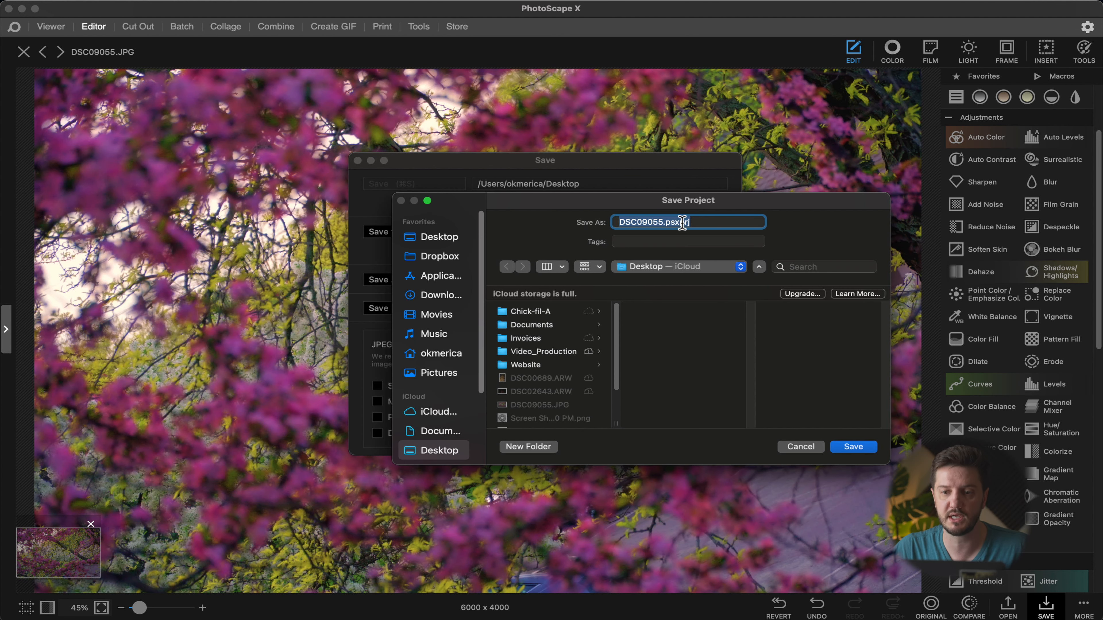
click(668, 224)
drag(694, 225, 666, 225)
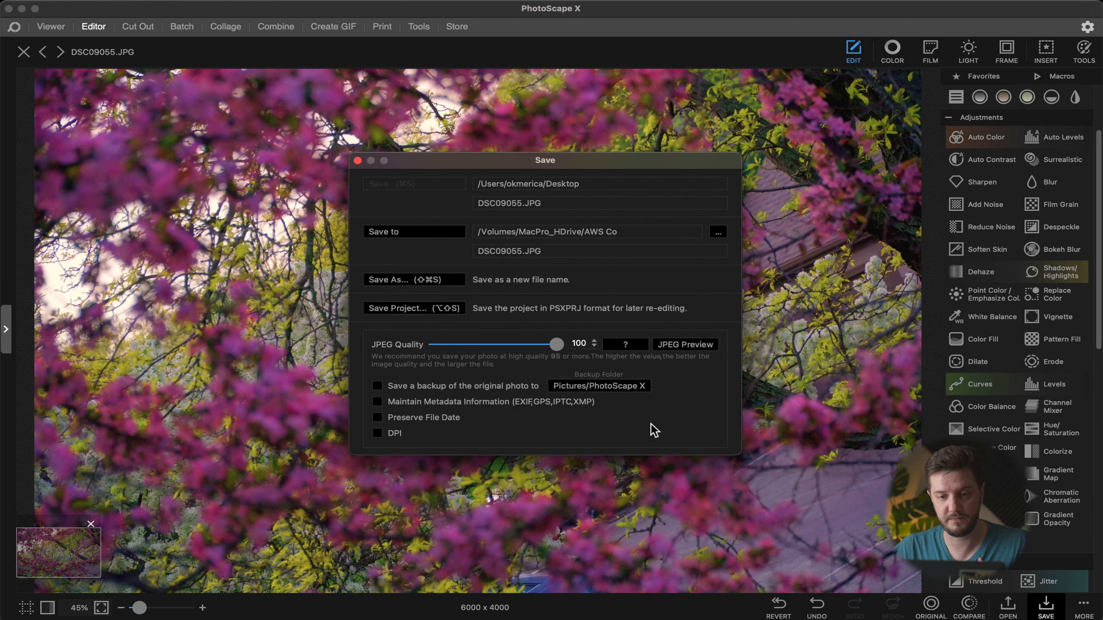
click(357, 160)
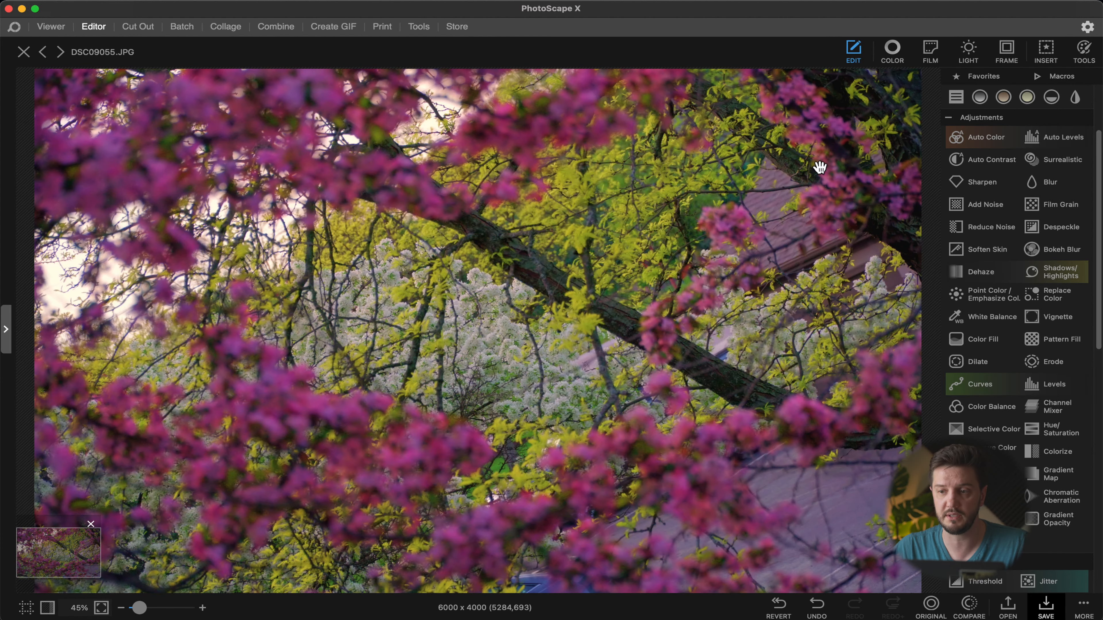